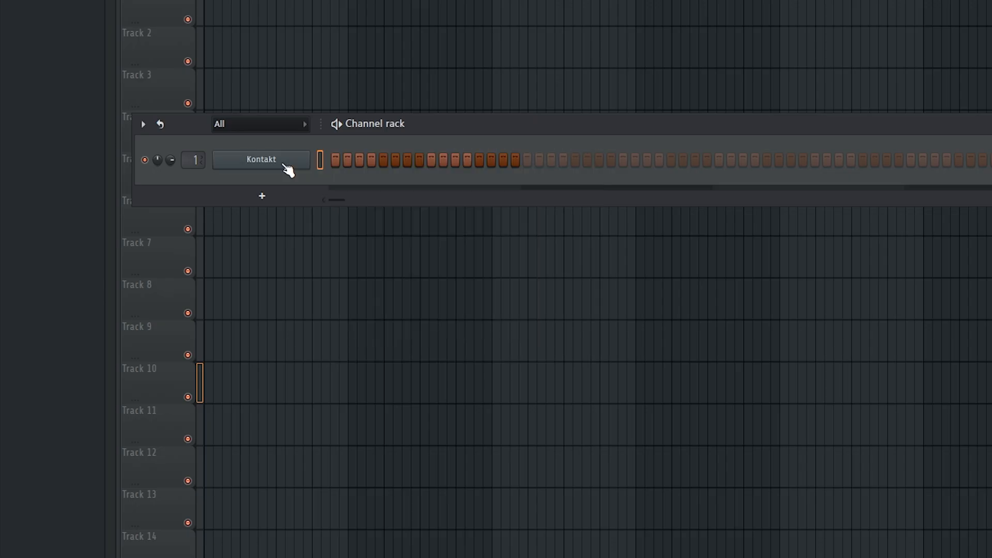
Open the Kontakt instrument and load the clean snapshot Clear Night Sky for Evolution Hollowbody Blues
{"action": "left_click", "coordinate": [287, 166]}
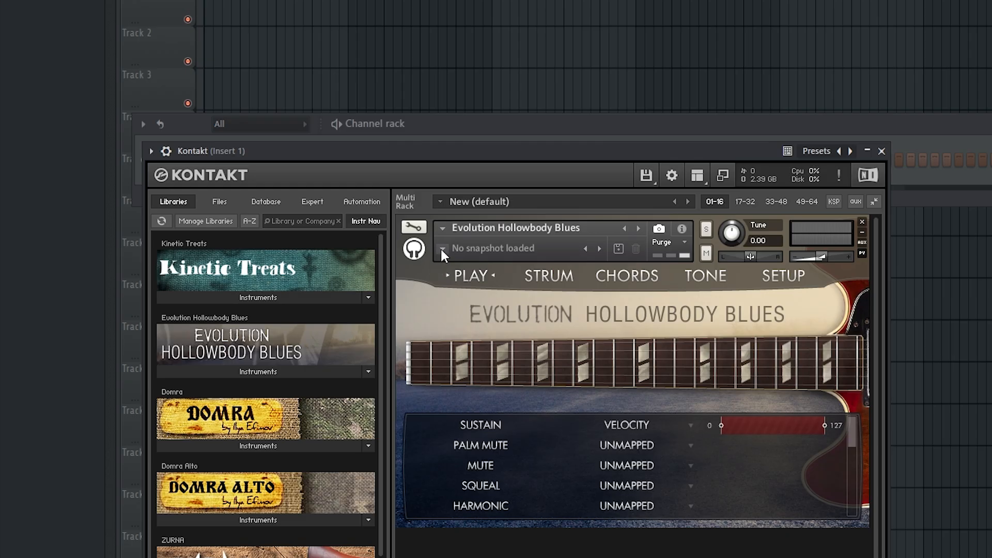
{"action": "left_click", "coordinate": [442, 249]}
{"action": "mouse_move", "coordinate": [469, 262]}
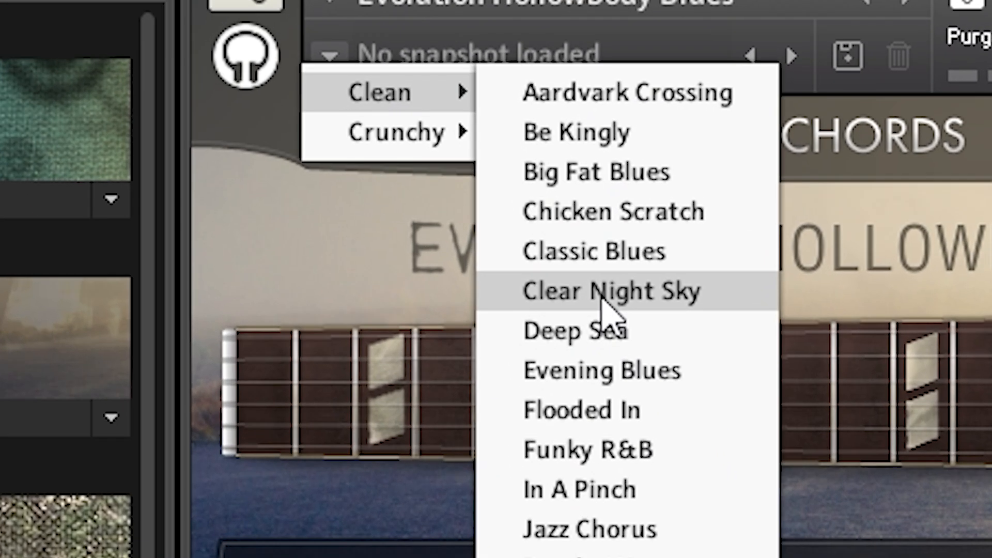
{"action": "left_click", "coordinate": [679, 292]}
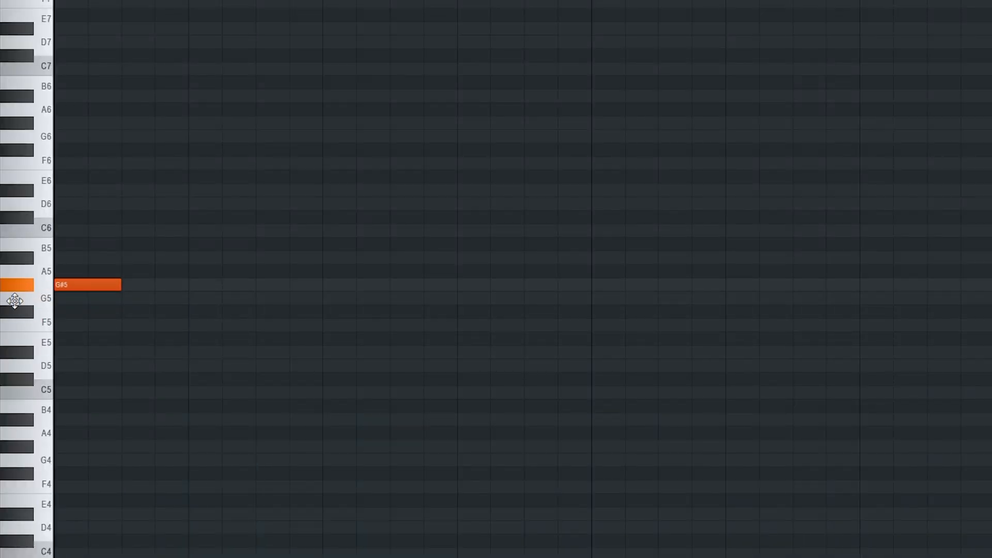
Draw the first chord as equal-length notes F5, G#5, C6 and D#6 at the pattern start, and transpose it down an octave
{"action": "left_click_drag", "start_coordinate": [15, 300], "coordinate": [55, 338]}
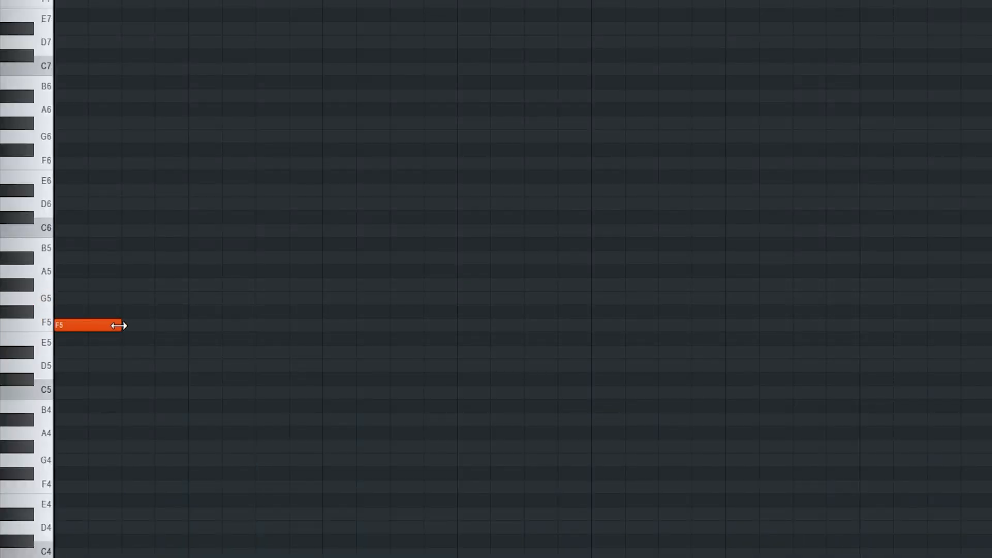
{"action": "left_click_drag", "start_coordinate": [119, 326], "coordinate": [327, 330]}
{"action": "scroll", "coordinate": [116, 360], "scroll_direction": "down", "scroll_amount": 2}
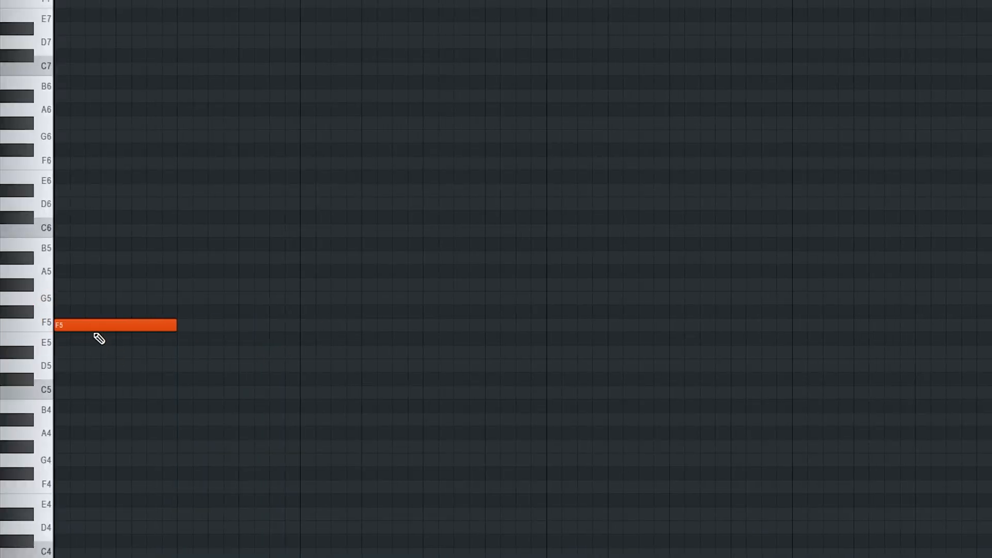
{"action": "left_click", "coordinate": [80, 284]}
{"action": "left_click", "coordinate": [64, 230]}
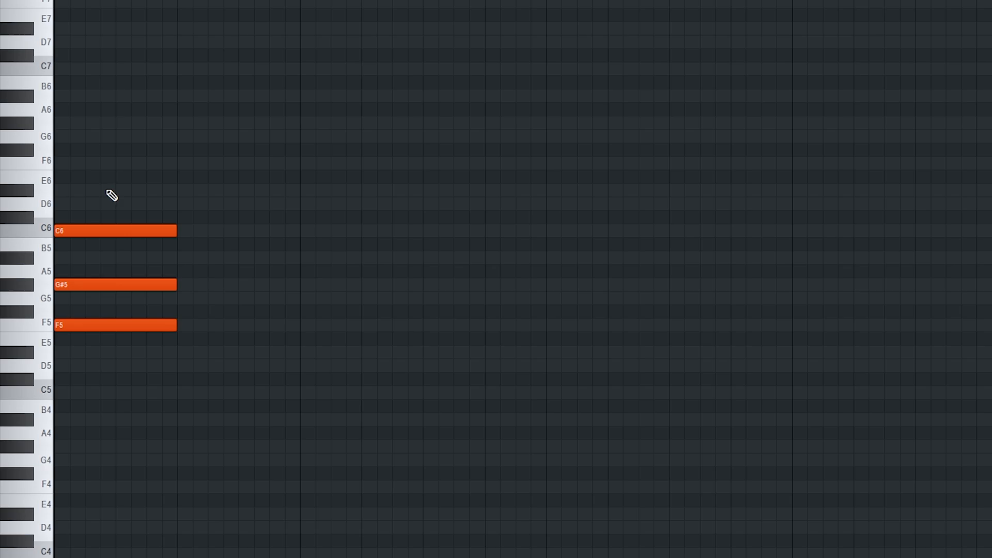
{"action": "left_click_drag", "start_coordinate": [107, 190], "coordinate": [42, 187]}
Draw a second chord of the same length directly after the first, using D#4, F#4, A#4 and C#5
{"action": "left_click_drag", "start_coordinate": [349, 271], "coordinate": [289, 284]}
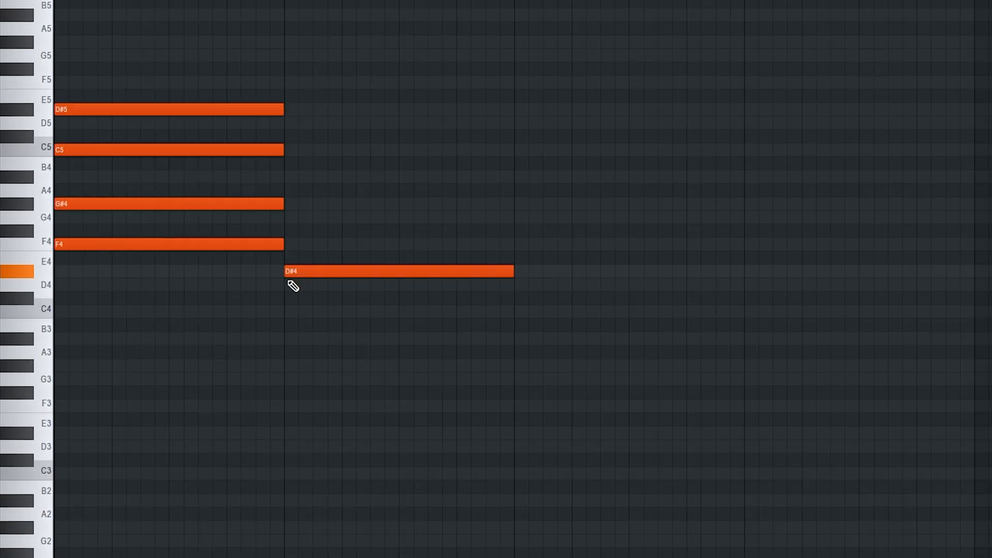
{"action": "left_click", "coordinate": [328, 273]}
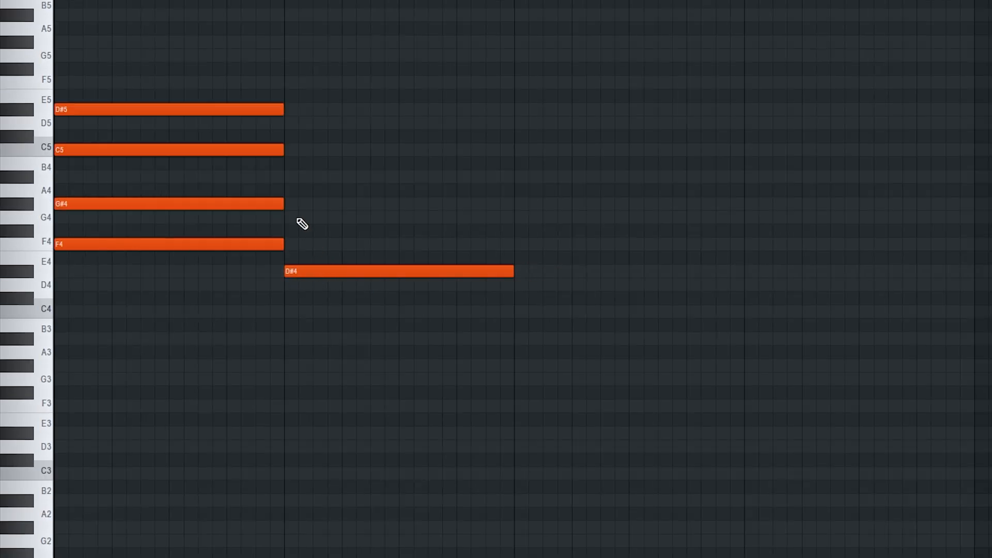
{"action": "left_click", "coordinate": [302, 217]}
{"action": "left_click", "coordinate": [283, 177]}
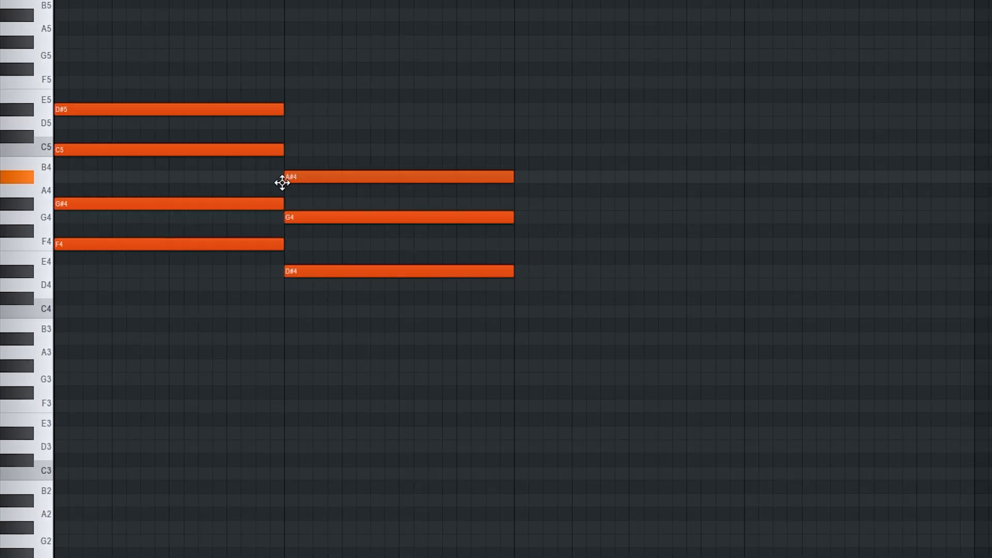
{"action": "left_click", "coordinate": [287, 123]}
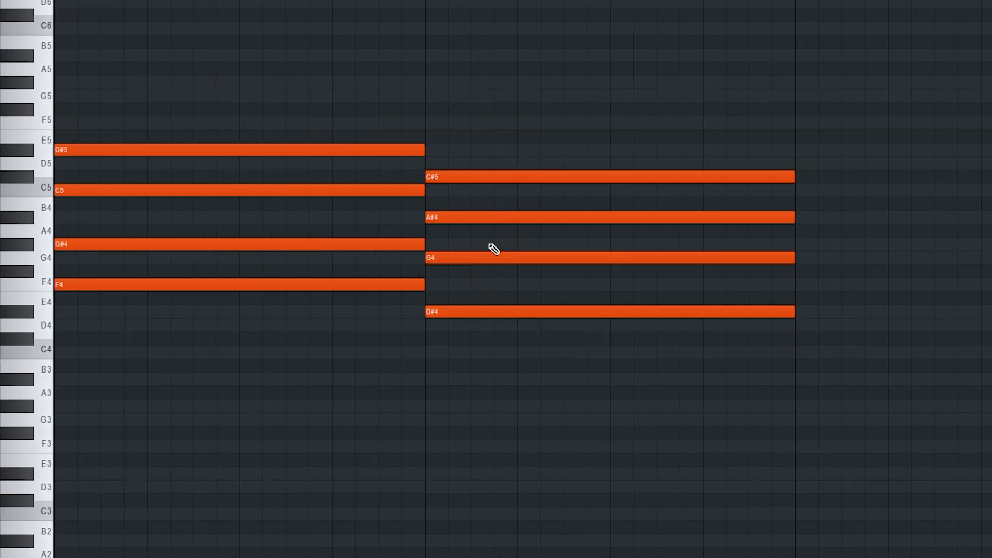
{"action": "left_click_drag", "start_coordinate": [489, 255], "coordinate": [490, 272]}
{"action": "scroll", "coordinate": [491, 276], "scroll_direction": "down", "scroll_amount": 2}
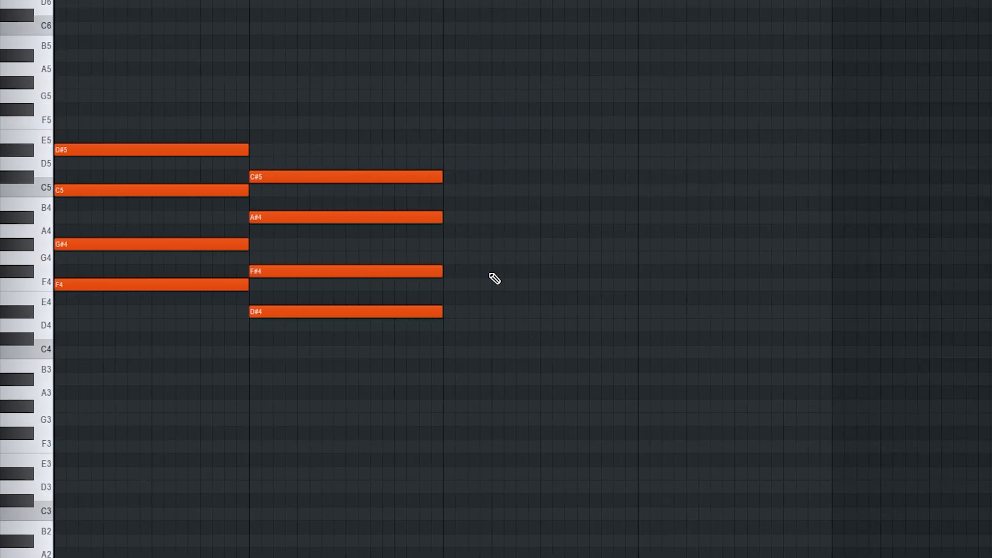
Play back the two-chord progression and duplicate it directly after itself
{"action": "key", "text": "space"}
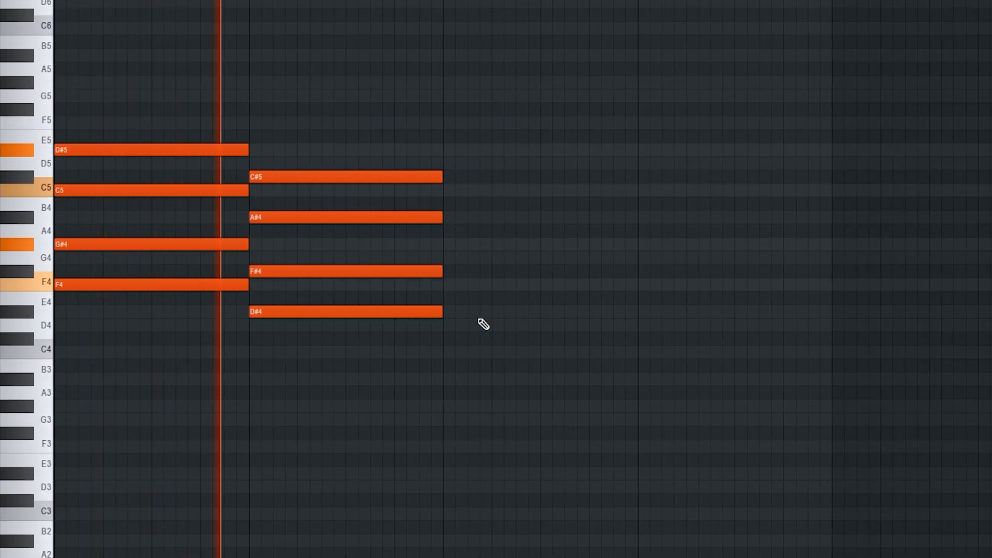
{"action": "key", "text": "ctrl+a"}
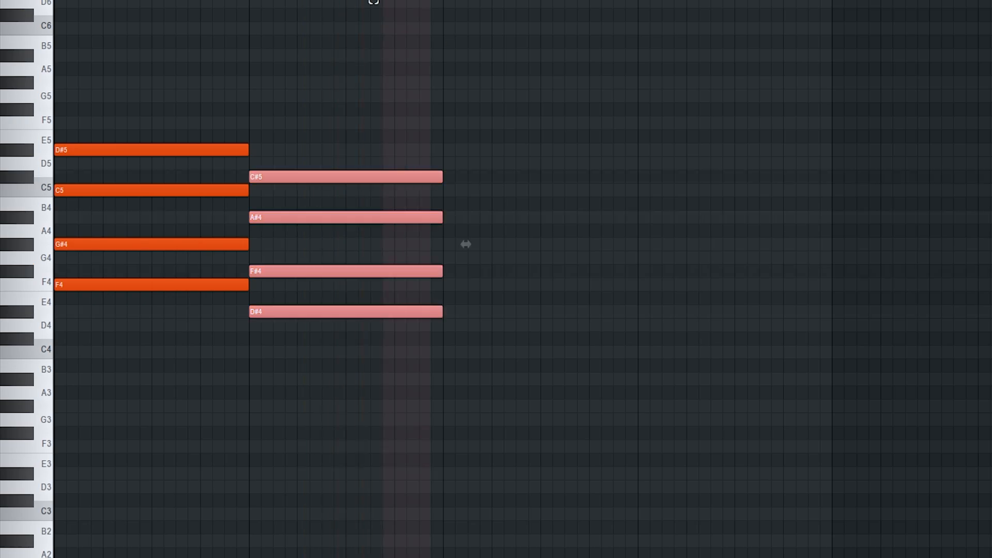
{"action": "key", "text": "space"}
{"action": "key", "text": "ctrl+b"}
{"action": "key", "text": "ctrl+d"}
Shift the first chord's G#4 and C5 one grid step later and its D#5 three steps later
{"action": "scroll", "coordinate": [42, 255], "scroll_direction": "up", "scroll_amount": 4}
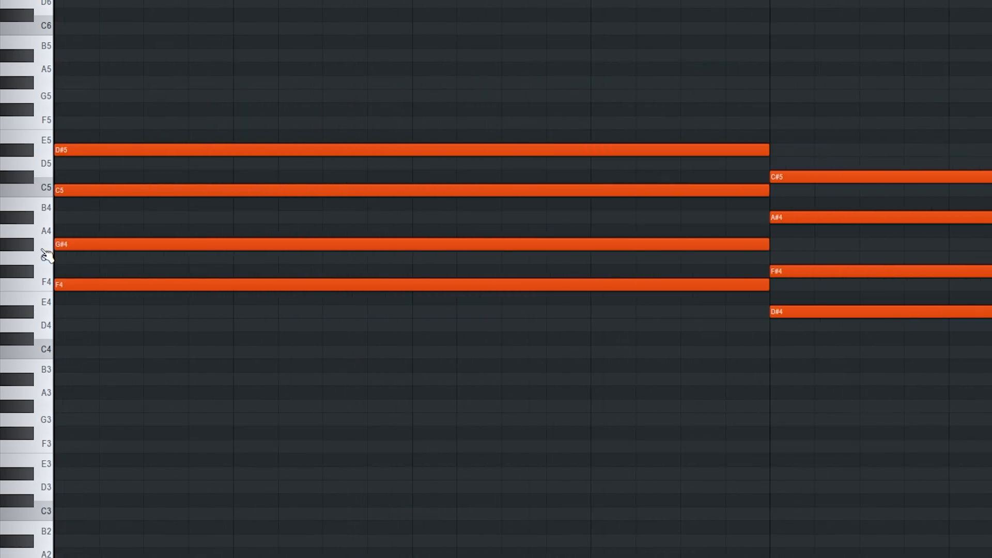
{"action": "scroll", "coordinate": [44, 256], "scroll_direction": "up", "scroll_amount": 2}
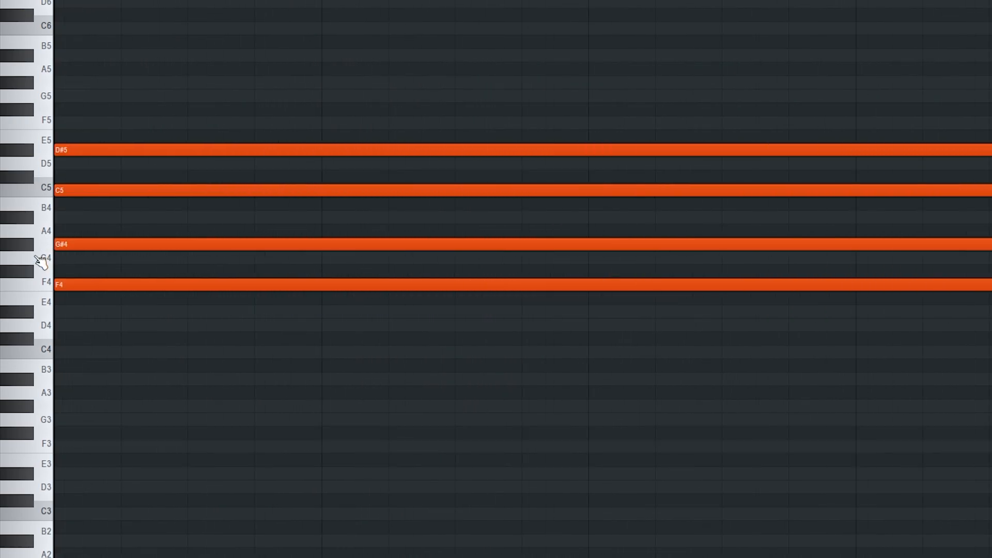
{"action": "left_click_drag", "start_coordinate": [93, 249], "coordinate": [156, 247]}
{"action": "left_click_drag", "start_coordinate": [116, 189], "coordinate": [173, 188]}
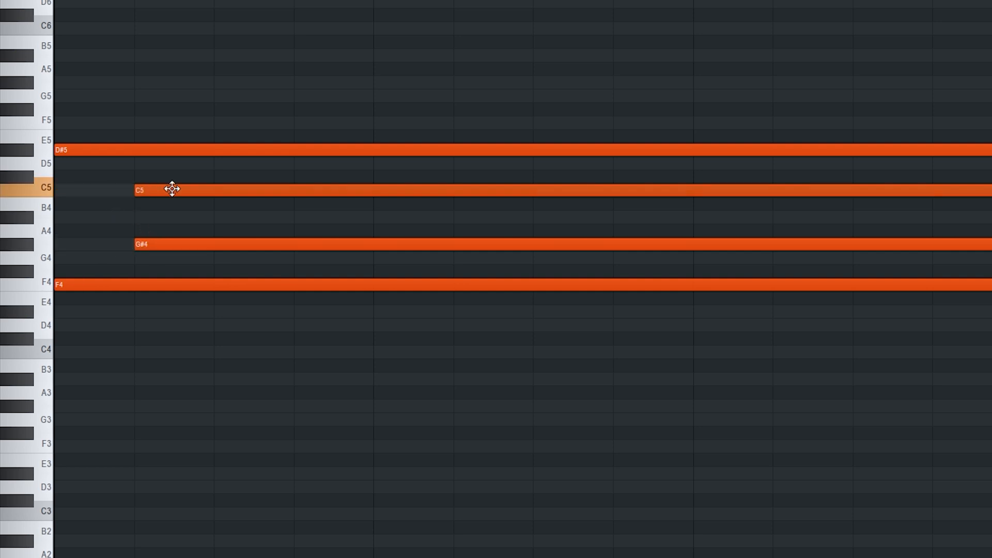
{"action": "left_click_drag", "start_coordinate": [208, 149], "coordinate": [248, 149]}
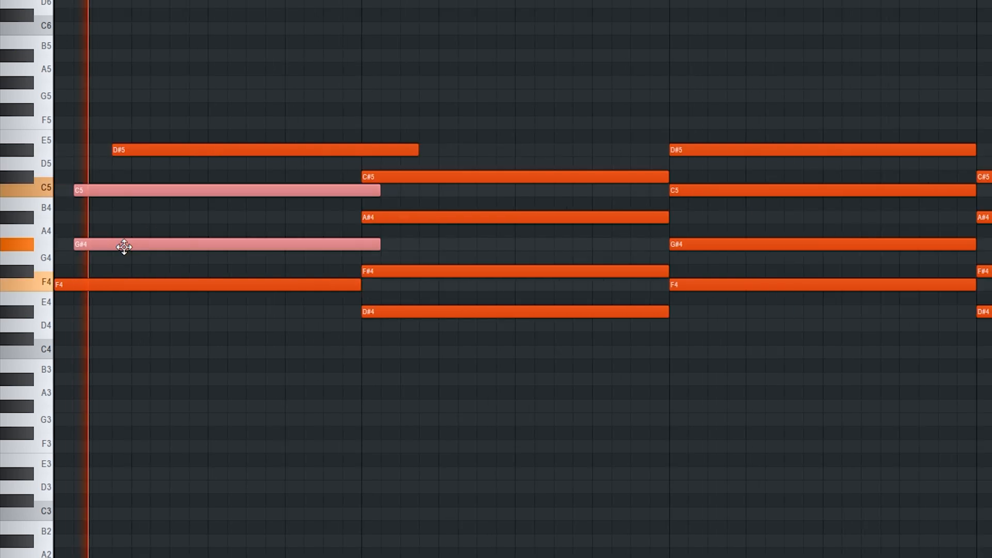
Shift the second chord's F#4 and A#4 one step later and C#5 three steps, and trim their ends back to the bar line
{"action": "scroll", "coordinate": [98, 191], "scroll_direction": "down", "scroll_amount": 3}
{"action": "key", "text": "ctrl+d"}
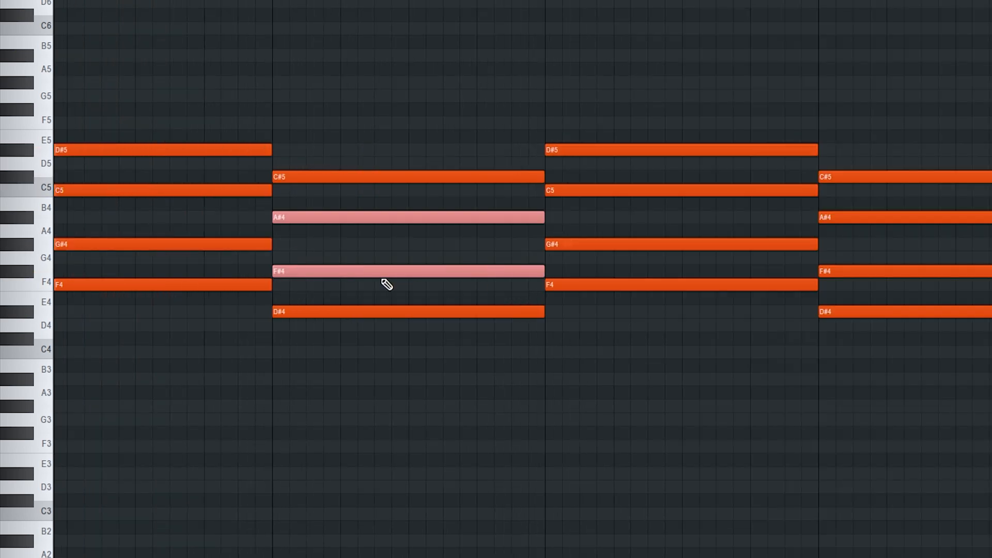
{"action": "key", "text": "shift+Right"}
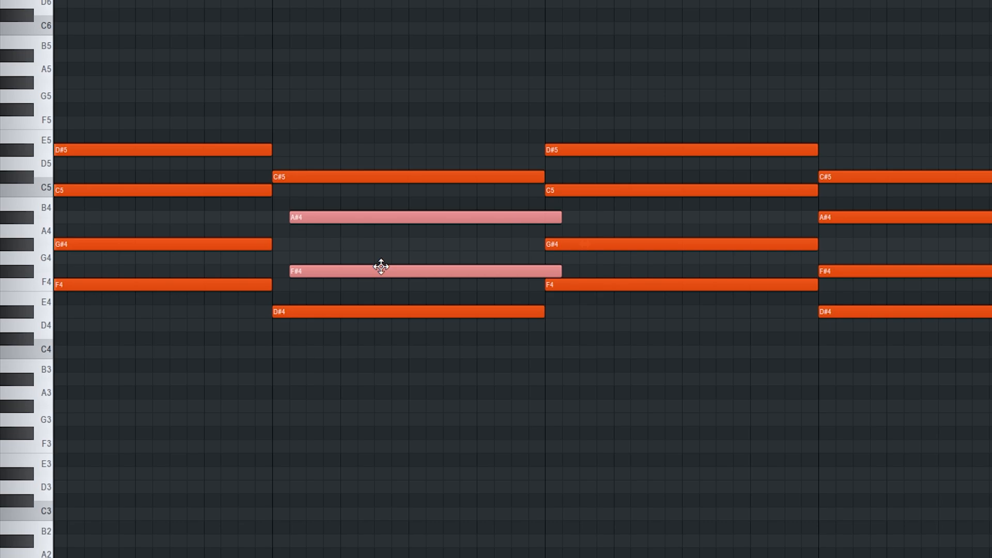
{"action": "left_click_drag", "start_coordinate": [361, 177], "coordinate": [409, 173]}
{"action": "key", "text": "space"}
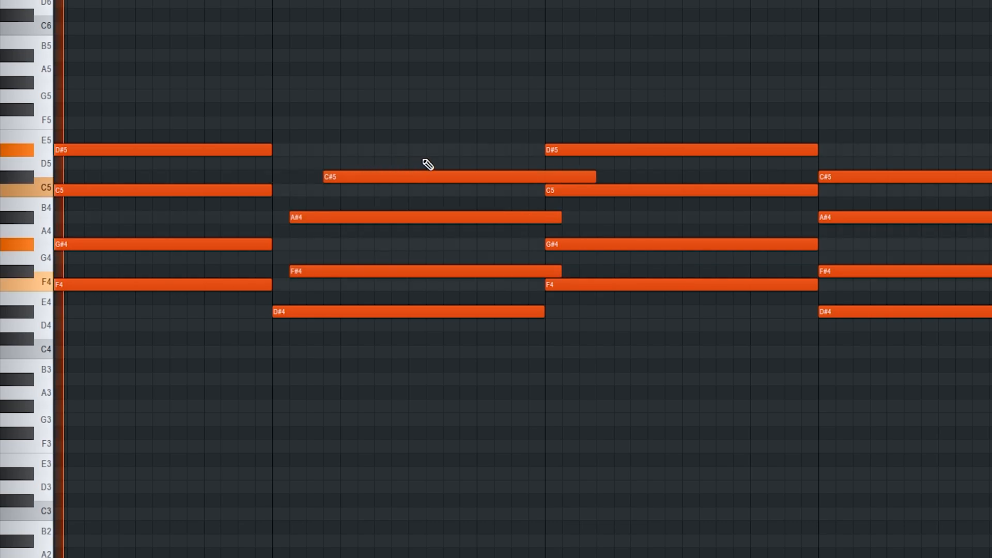
{"action": "left_click_drag", "start_coordinate": [476, 145], "coordinate": [491, 293]}
{"action": "left_click_drag", "start_coordinate": [562, 270], "coordinate": [538, 212]}
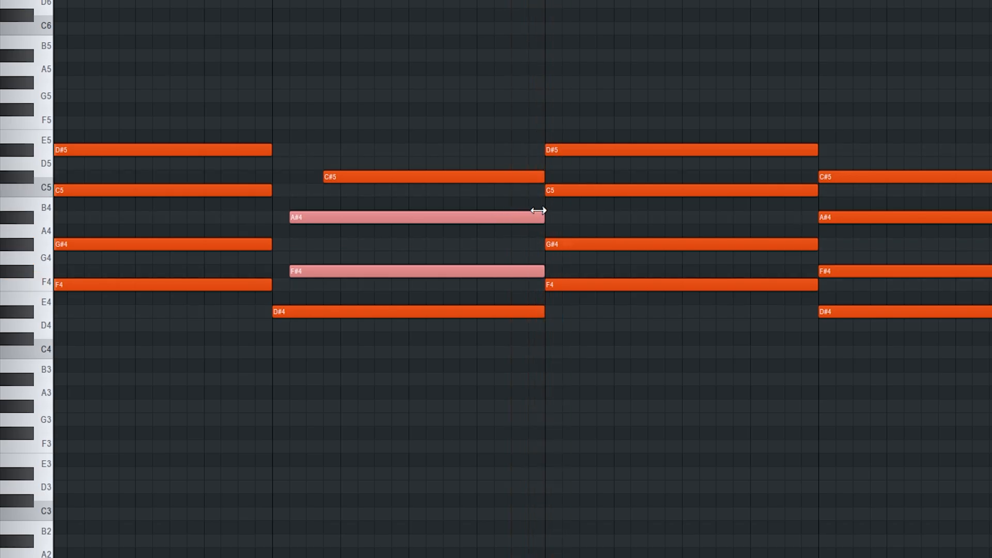
Replace the repeated unstaggered chords with a duplicate of the staggered two-chord progression
{"action": "scroll", "coordinate": [543, 217], "scroll_direction": "down", "scroll_amount": 2}
{"action": "scroll", "coordinate": [543, 217], "scroll_direction": "down", "scroll_amount": 2}
{"action": "mouse_move", "coordinate": [656, 401]}
{"action": "left_mouse_down"}
{"action": "mouse_move", "coordinate": [400, 87]}
{"action": "mouse_move", "coordinate": [500, 218]}
{"action": "mouse_move", "coordinate": [370, 269]}
{"action": "left_mouse_up"}
{"action": "key", "text": "ctrl+b"}
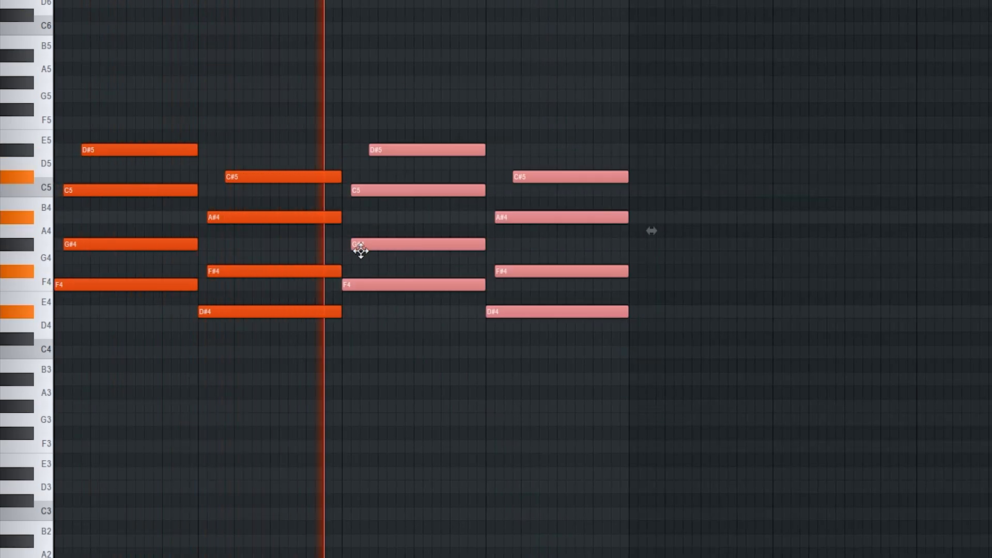
Randomize the note velocities in the randomizer with bipolar levels, lower the overall velocity of all notes, and play the result
{"action": "key", "text": "alt+r"}
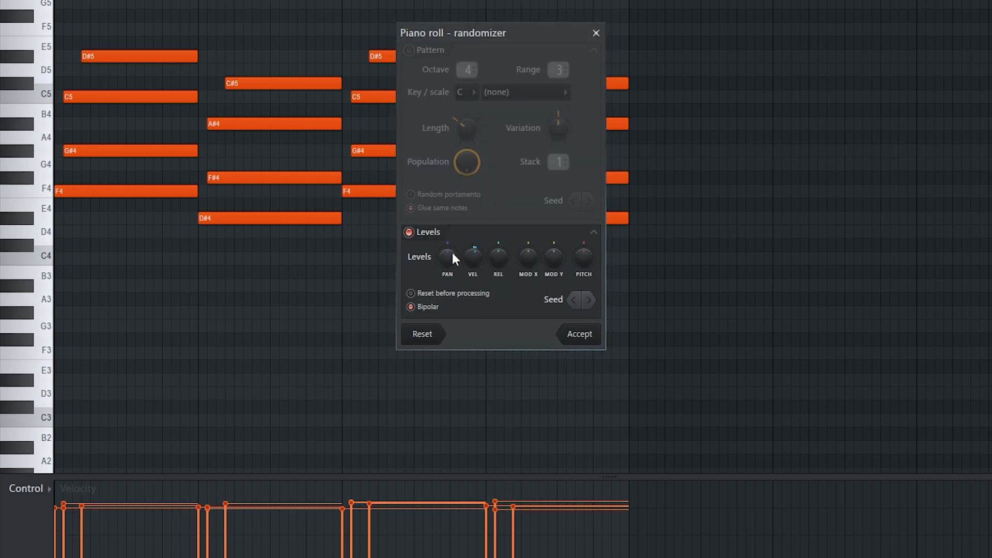
{"action": "left_click_drag", "start_coordinate": [473, 257], "coordinate": [472, 247]}
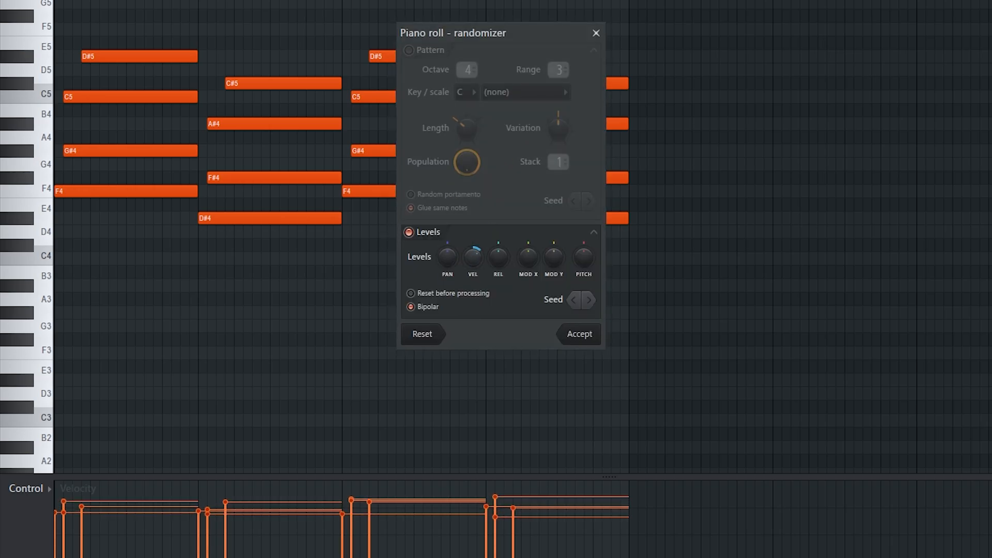
{"action": "left_click", "coordinate": [591, 335]}
{"action": "key", "text": "ctrl+a"}
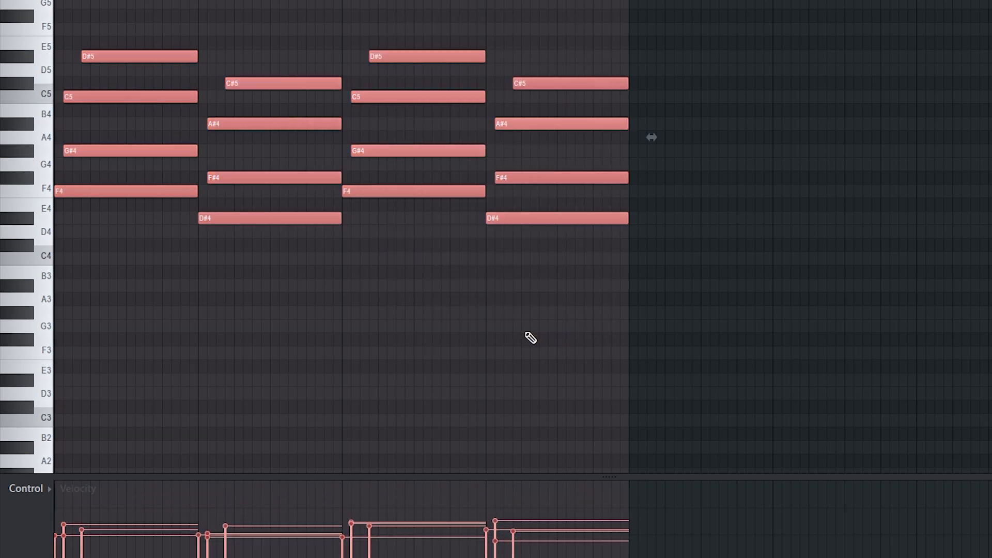
{"action": "key", "text": "space"}
Select the bass note of all four chords, the F4 and D#4 in each repetition
{"action": "left_click_drag", "start_coordinate": [140, 172], "coordinate": [203, 195]}
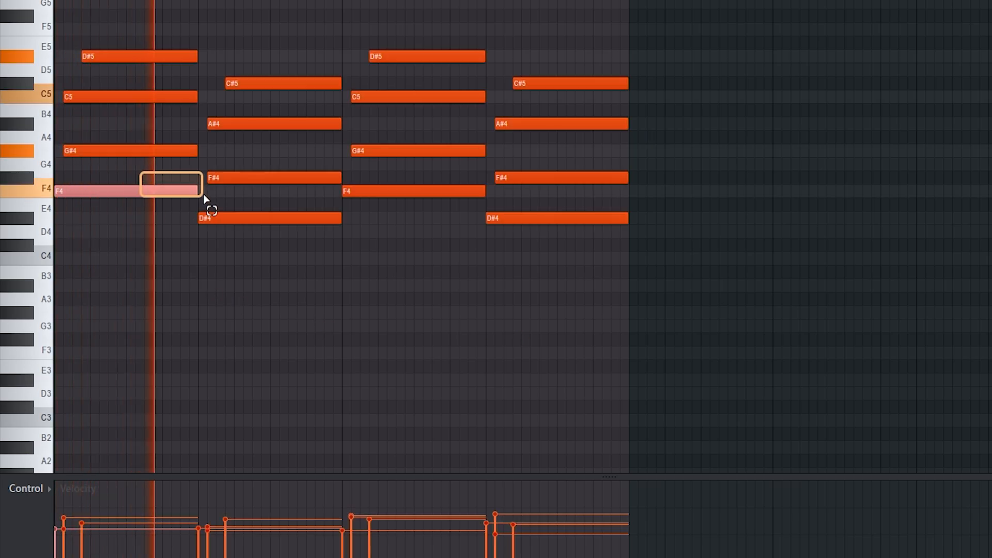
{"action": "left_click", "coordinate": [264, 217], "text": "ctrl"}
{"action": "left_click", "coordinate": [362, 191], "text": "ctrl"}
{"action": "left_click", "coordinate": [522, 220], "text": "ctrl"}
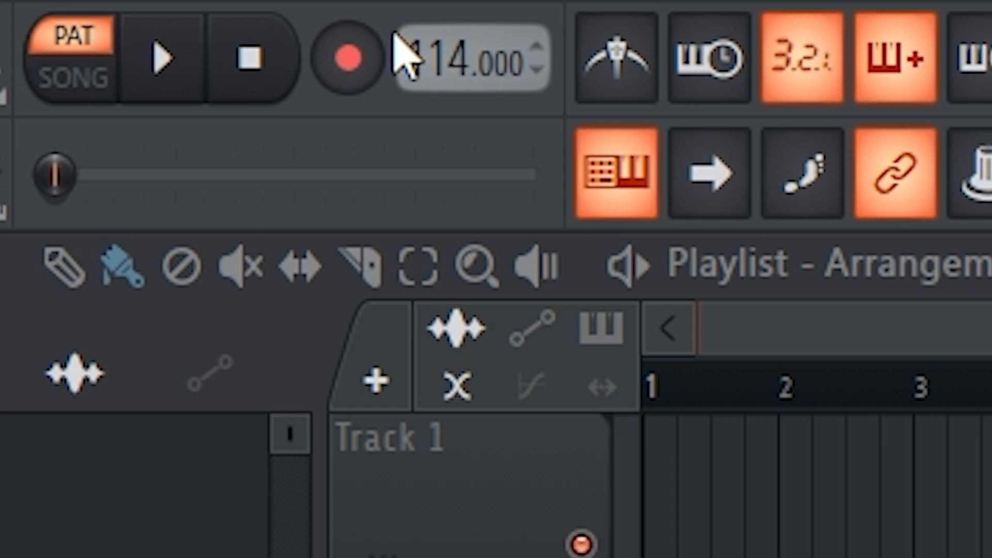
Adjust the project tempo
{"action": "left_click_drag", "start_coordinate": [432, 33], "coordinate": [432, 36]}
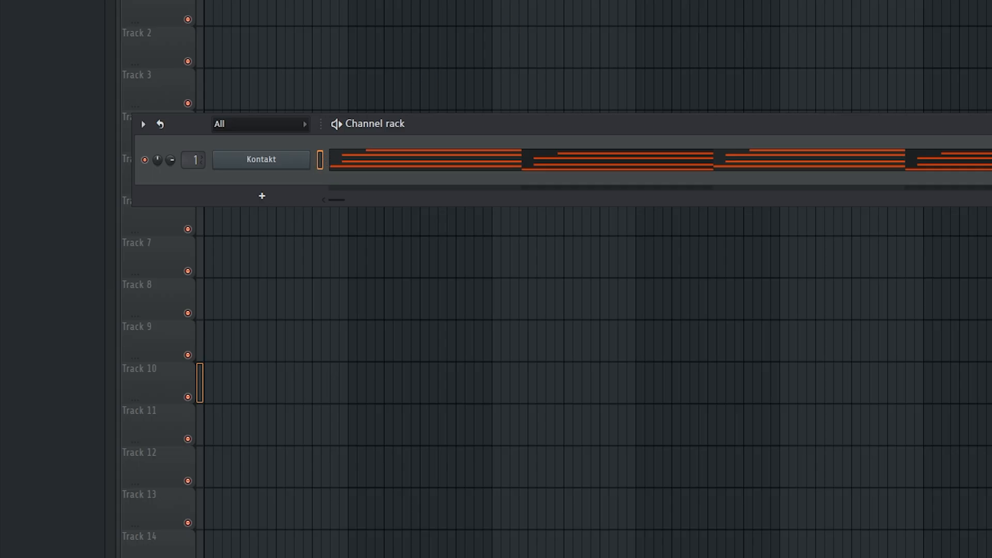
Route the Kontakt channel to mixer insert 1
{"action": "key", "text": "F9"}
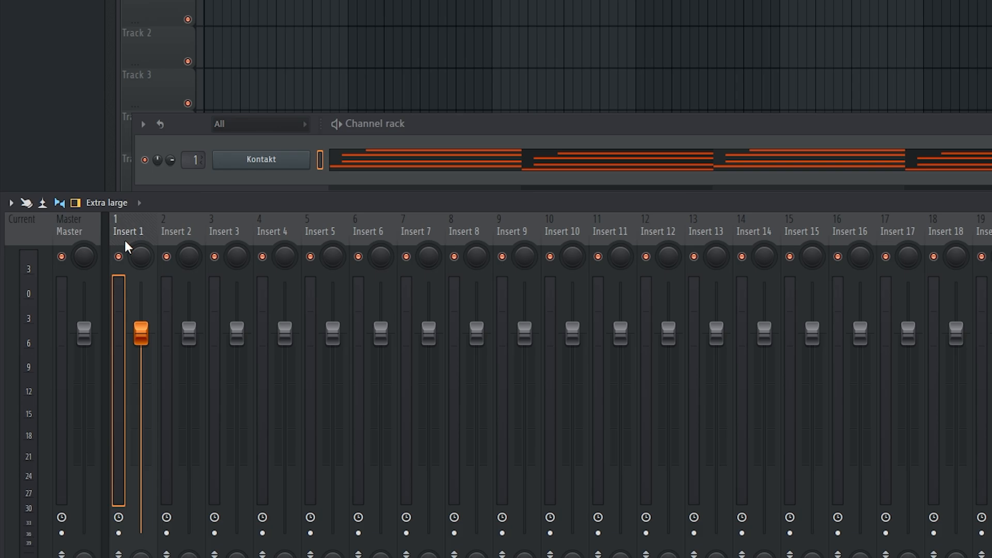
{"action": "left_click", "coordinate": [124, 238]}
{"action": "key", "text": "ctrl+l"}
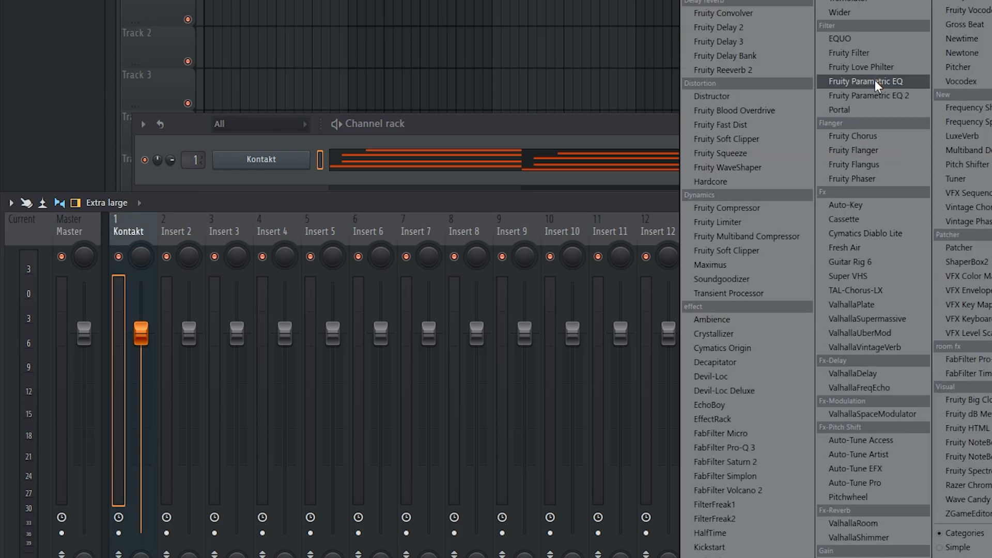
Add Fruity Parametric EQ 2 to the Kontakt insert, pull down a low band and move the highest band to a lower frequency
{"action": "left_click", "coordinate": [878, 93]}
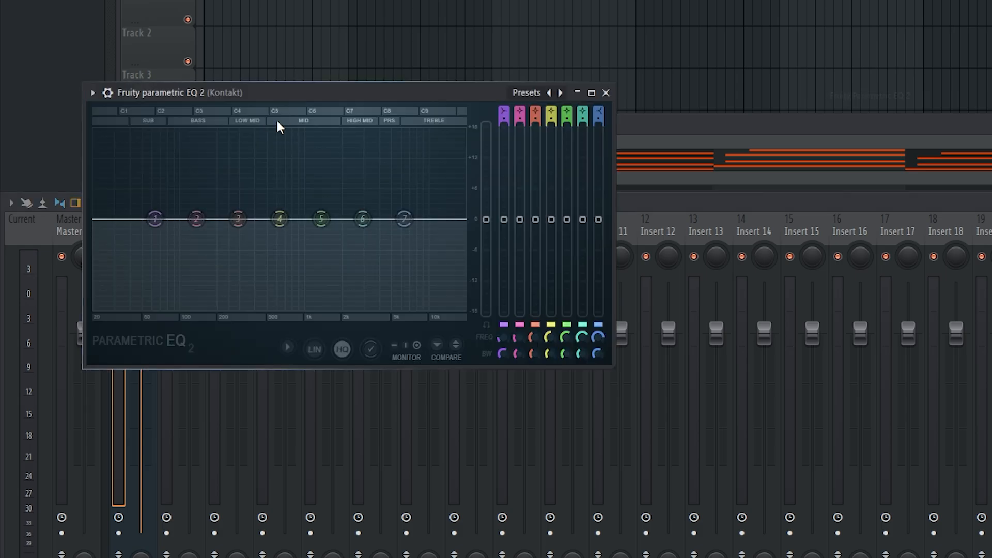
{"action": "left_click_drag", "start_coordinate": [283, 94], "coordinate": [320, 89]}
{"action": "left_click_drag", "start_coordinate": [211, 222], "coordinate": [184, 279]}
{"action": "left_click_drag", "start_coordinate": [441, 213], "coordinate": [406, 212]}
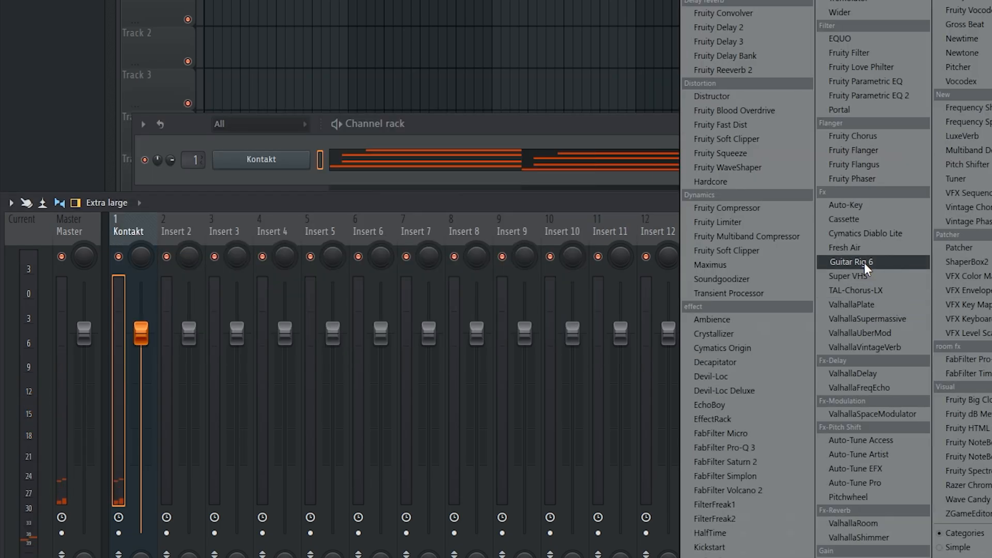
Add Guitar Rig 6 to the Kontakt insert, search its presets for "ret" and load Retro Circuit
{"action": "left_click_drag", "start_coordinate": [866, 267], "coordinate": [388, 149]}
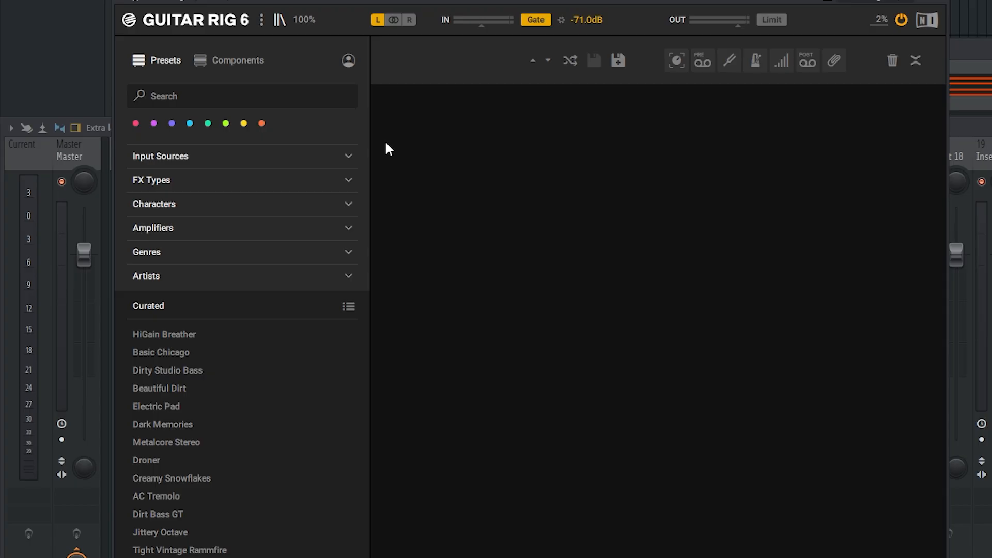
{"action": "left_click", "coordinate": [201, 100]}
{"action": "type", "text": "ret"}
{"action": "left_click", "coordinate": [195, 370]}
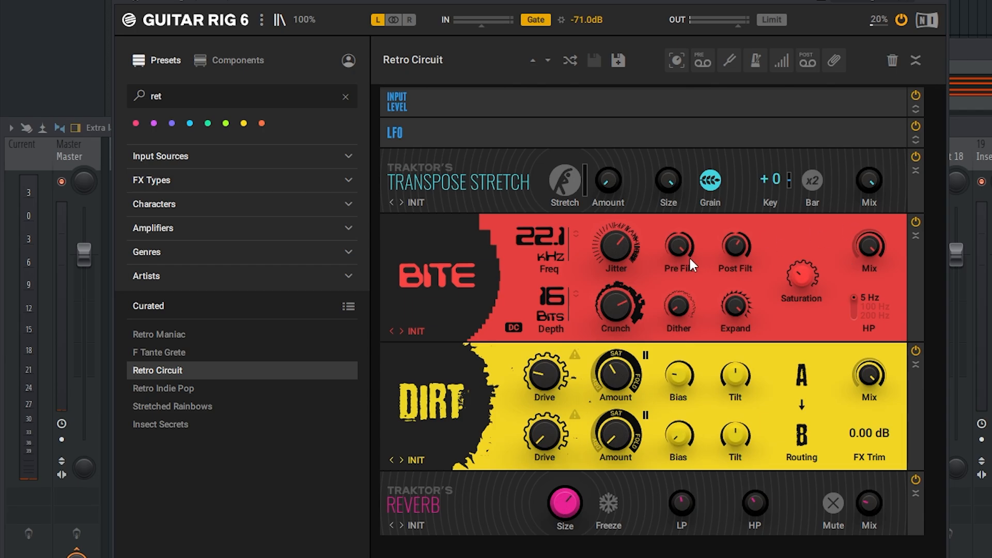
Delete the Bite and LFO components from the Retro Circuit rack and play back the result
{"action": "right_click", "coordinate": [812, 231]}
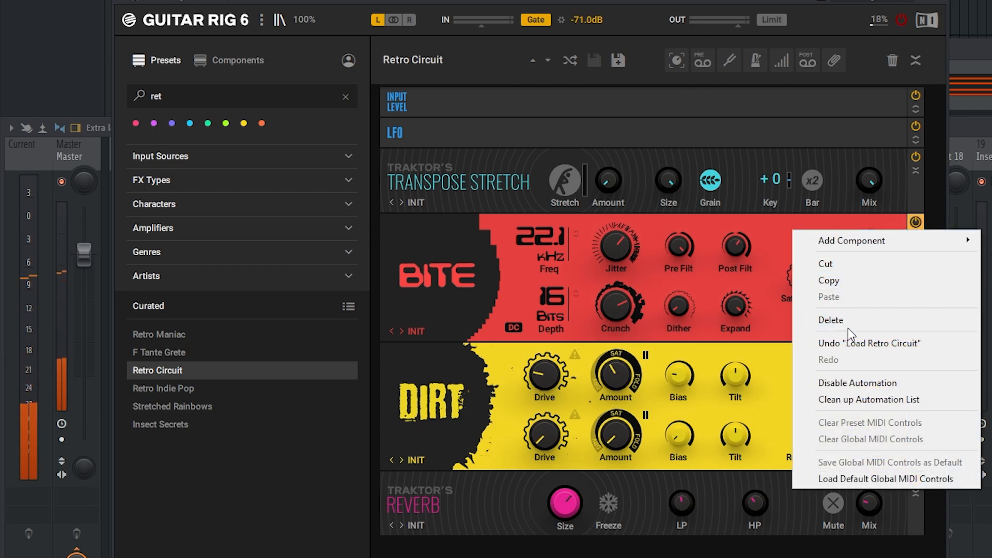
{"action": "left_click", "coordinate": [854, 314]}
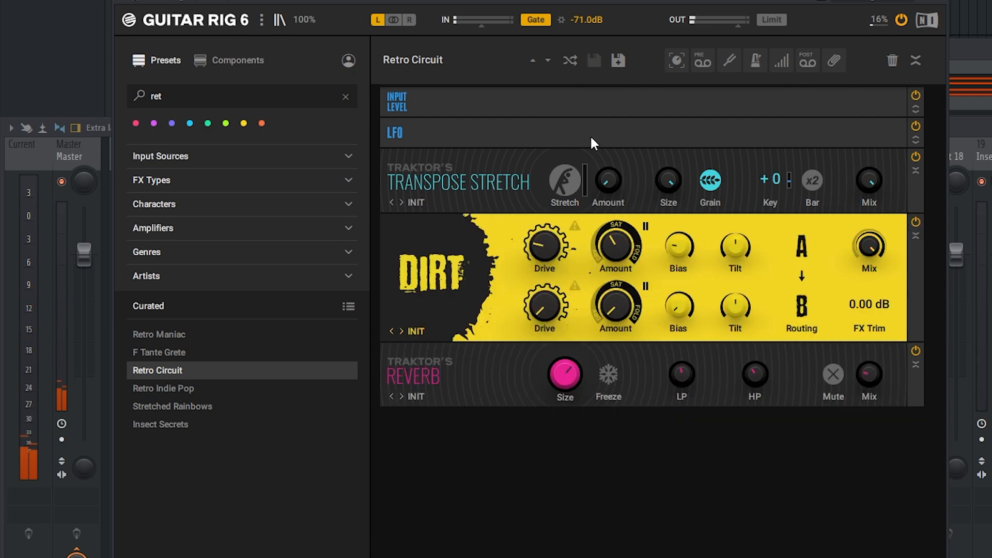
{"action": "right_click", "coordinate": [430, 133]}
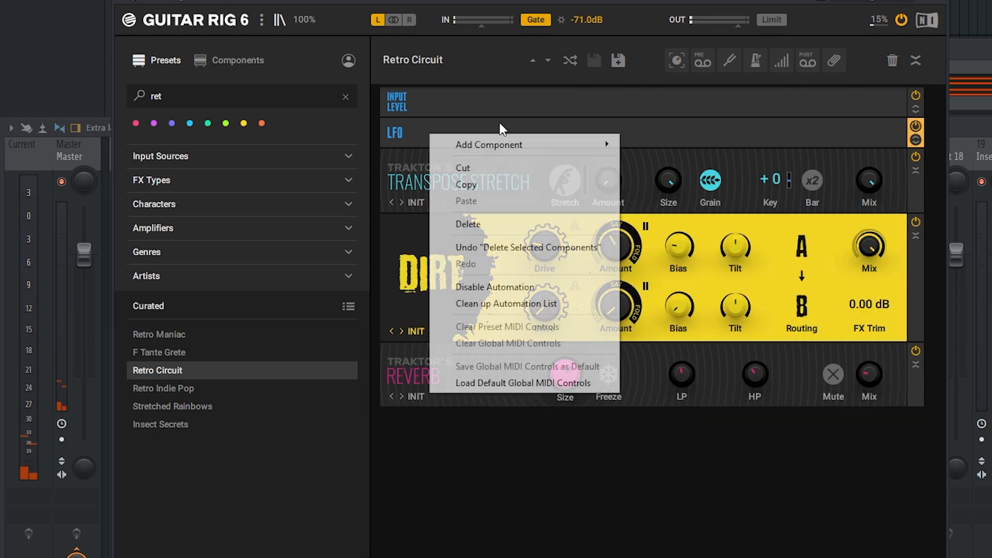
{"action": "left_click", "coordinate": [509, 221]}
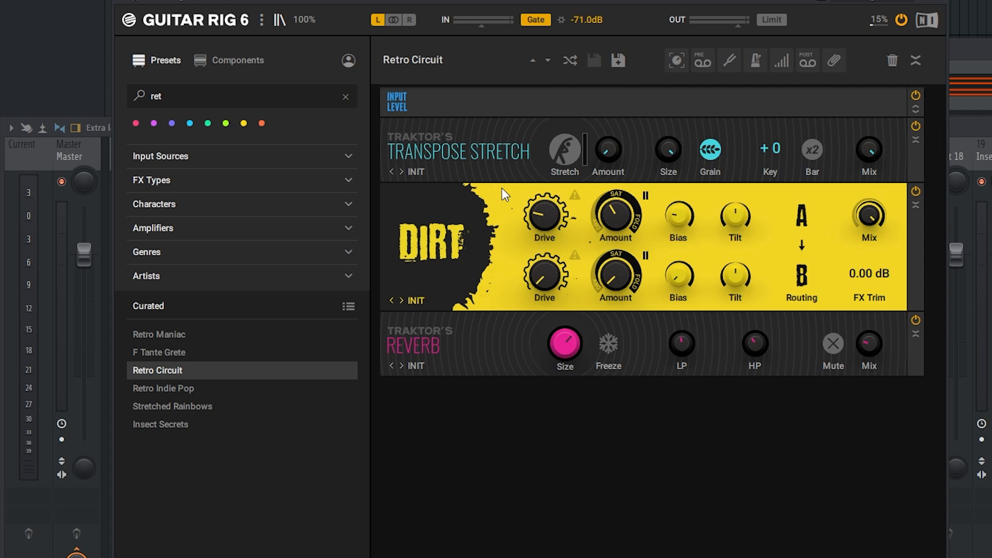
{"action": "key", "text": "space"}
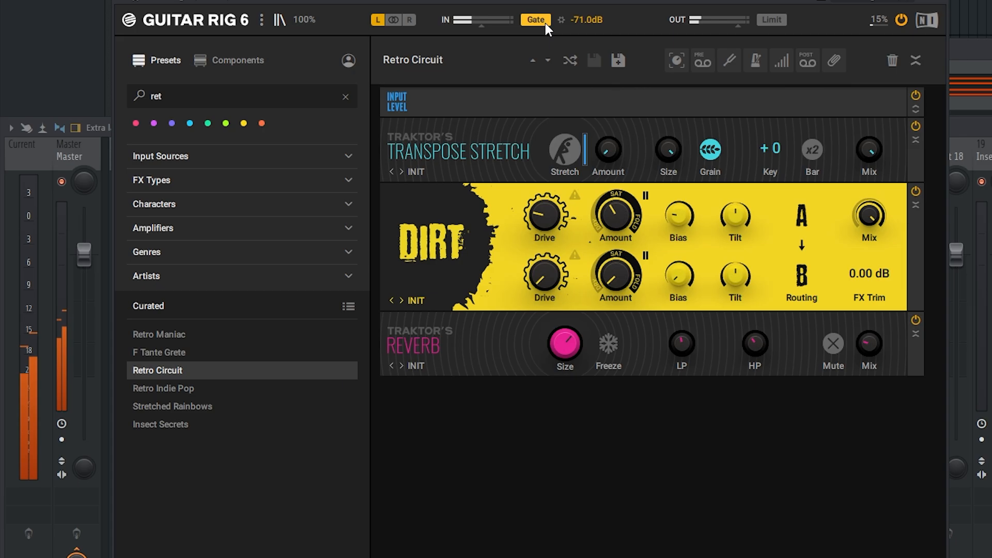
{"action": "key", "text": "space"}
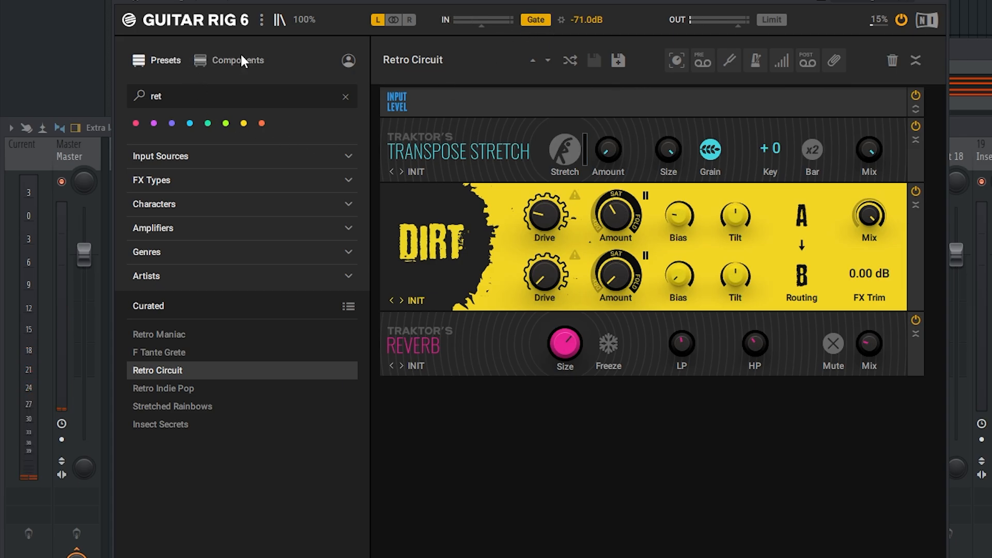
Search the Guitar Rig components for "vibr" and add the Rotator effect to the end of the rack
{"action": "left_click", "coordinate": [227, 61]}
{"action": "left_click", "coordinate": [207, 103]}
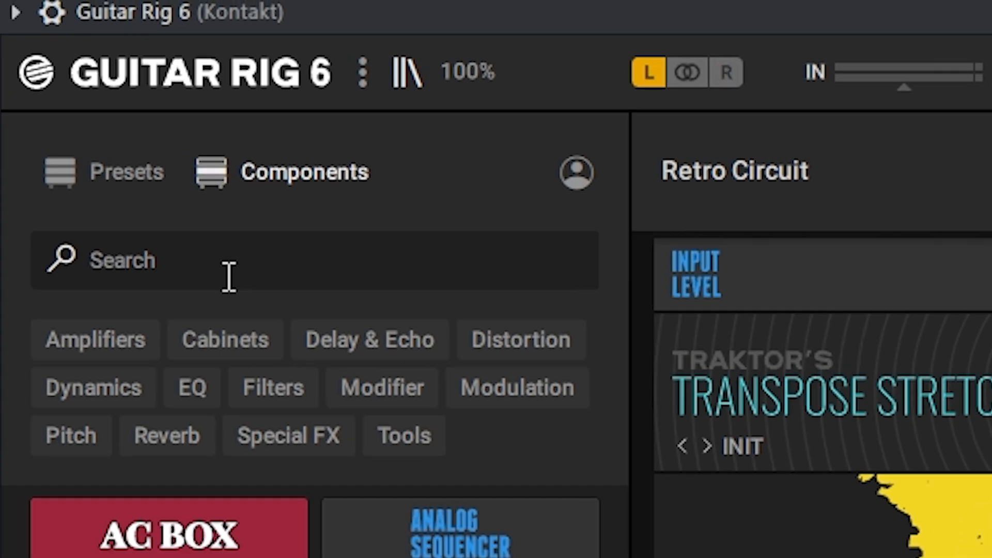
{"action": "type", "text": "vibr"}
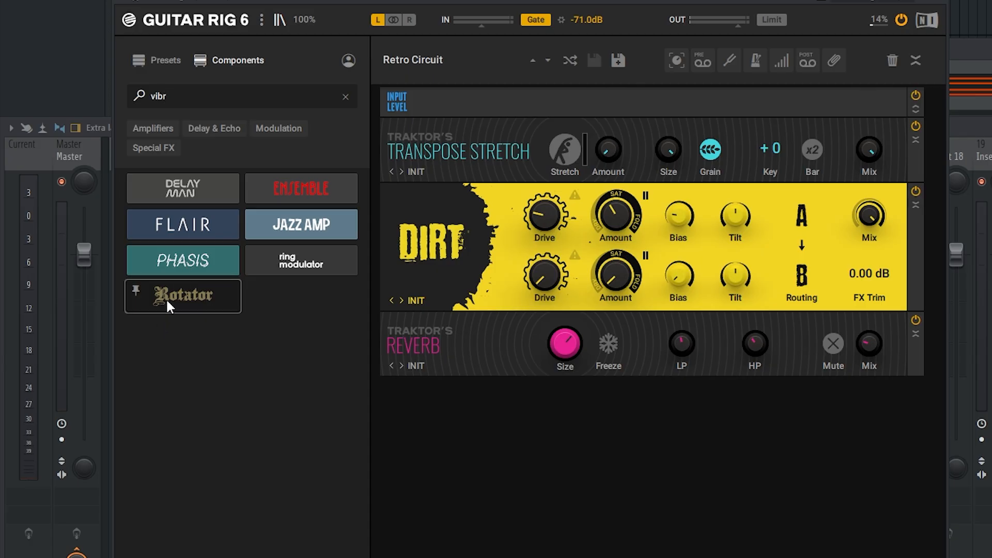
{"action": "double_click", "coordinate": [165, 298]}
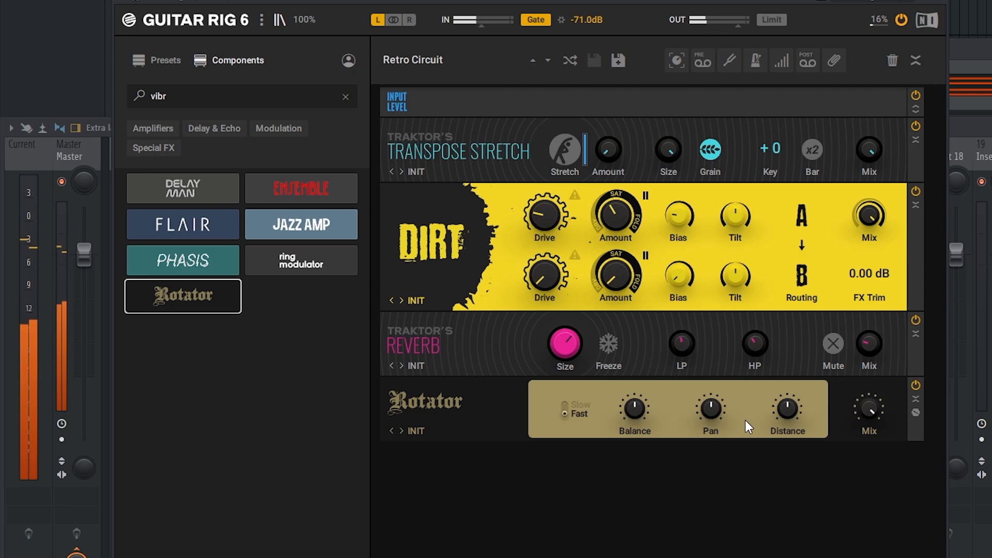
Set the Rotator's speed to Slow and its mix to 24%
{"action": "mouse_move", "coordinate": [871, 410]}
{"action": "left_click_drag", "start_coordinate": [871, 414], "coordinate": [871, 470]}
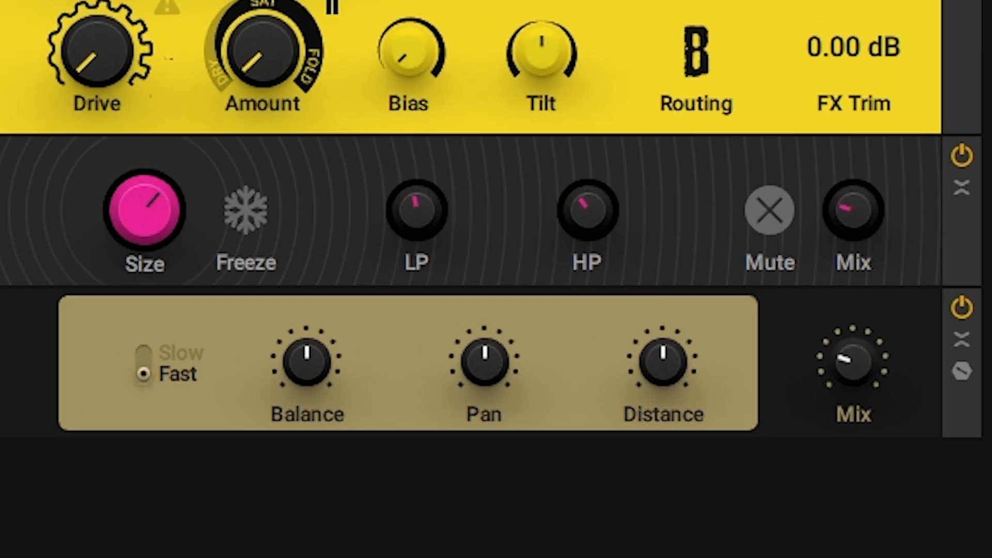
{"action": "left_click", "coordinate": [143, 366]}
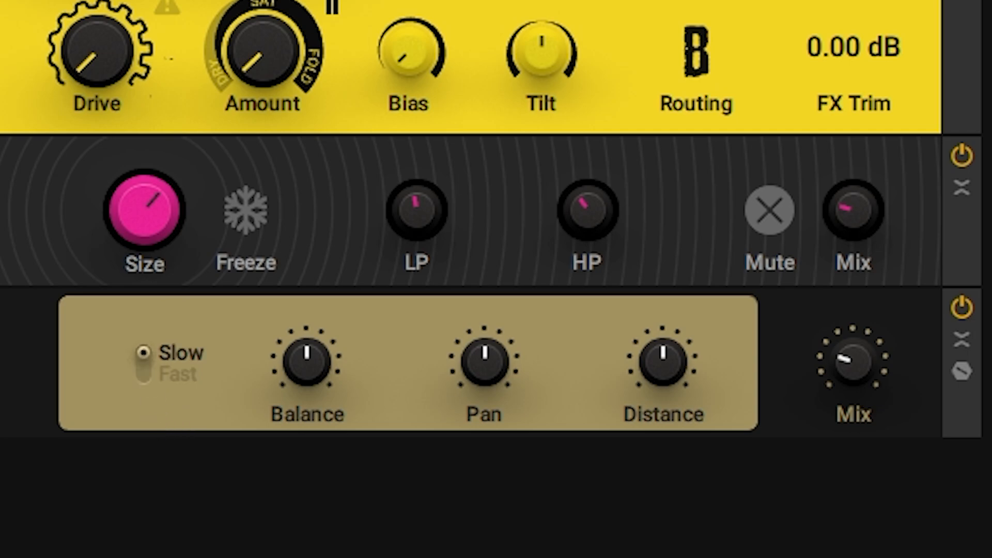
{"action": "mouse_move", "coordinate": [862, 372]}
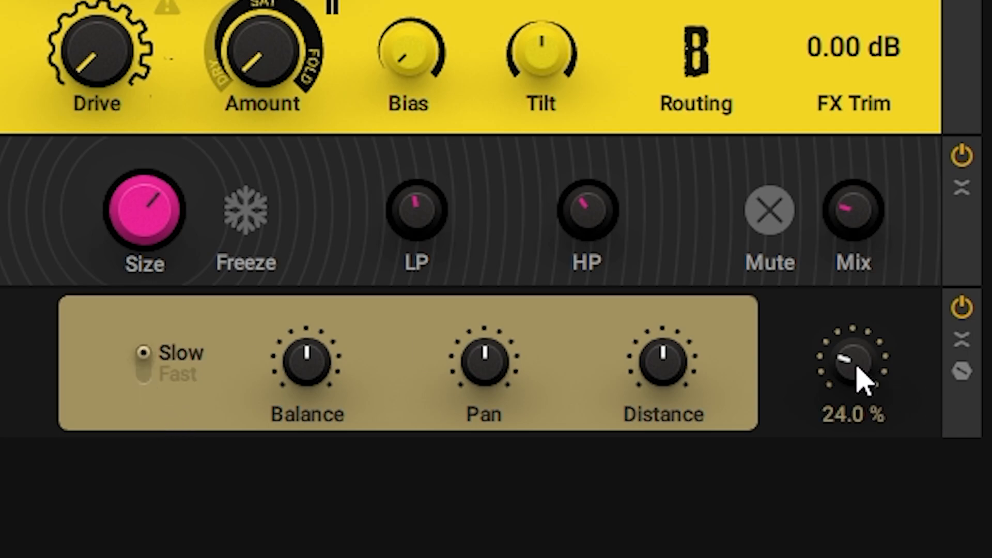
{"action": "left_click_drag", "start_coordinate": [856, 369], "coordinate": [856, 367]}
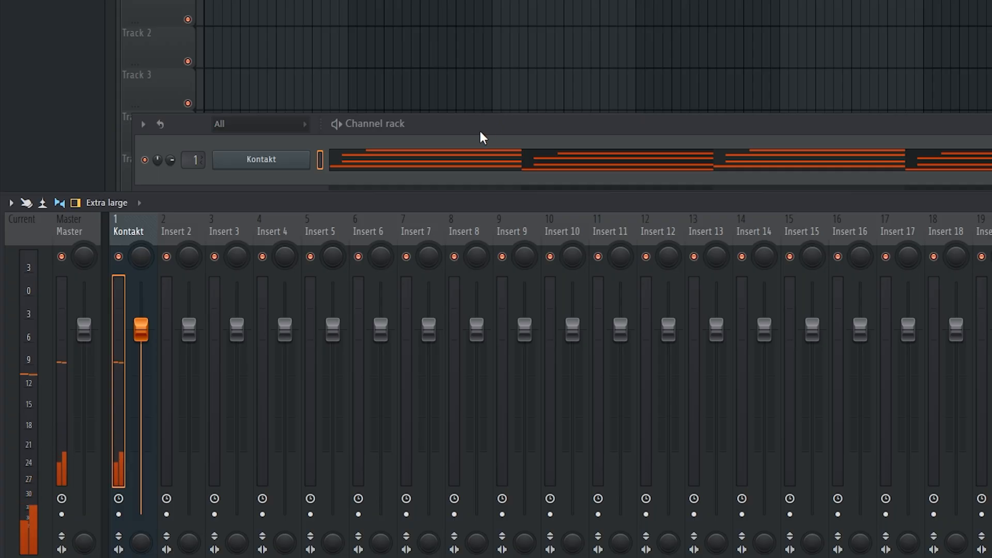
Place Pattern 1 twice in a row on playlist Track 1 to fill eight bars
{"action": "key", "text": "F12"}
{"action": "key", "text": "F6"}
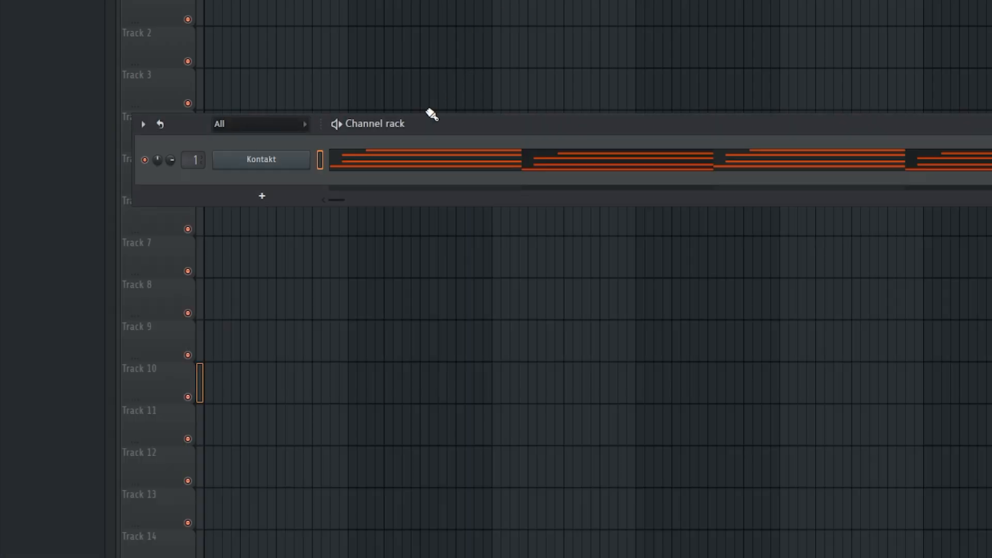
{"action": "left_click", "coordinate": [399, 165]}
{"action": "key", "text": "shift+Up"}
{"action": "key", "text": "shift+Up"}
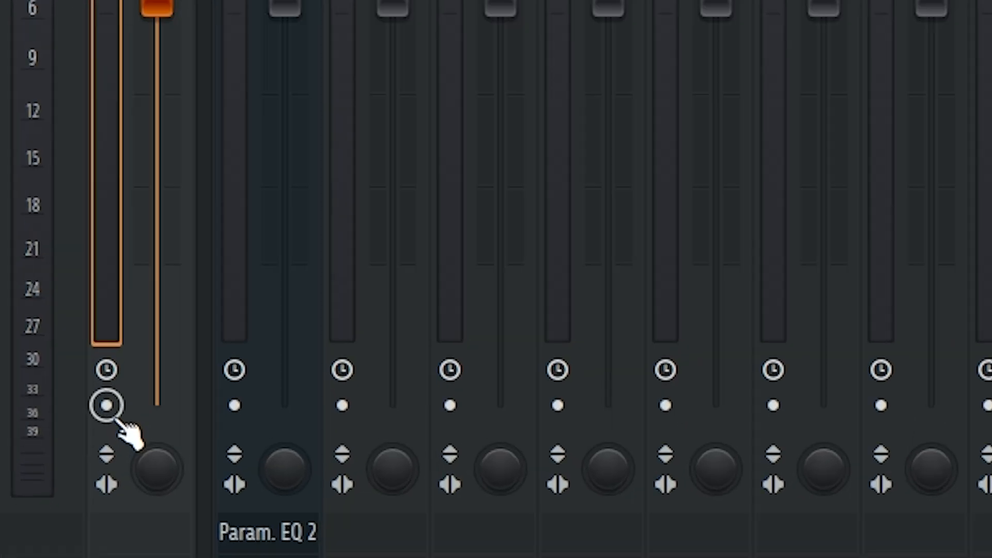
Arm the Master mixer track and render the full song to a 32Bit float stereo audio clip, leaving the remainder as tail
{"action": "left_click", "coordinate": [62, 516]}
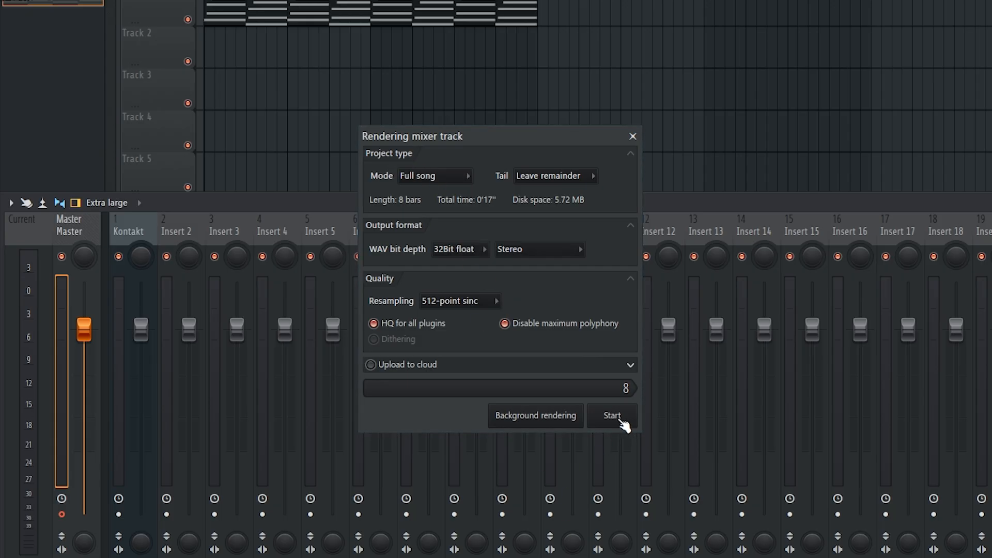
{"action": "left_click", "coordinate": [613, 416]}
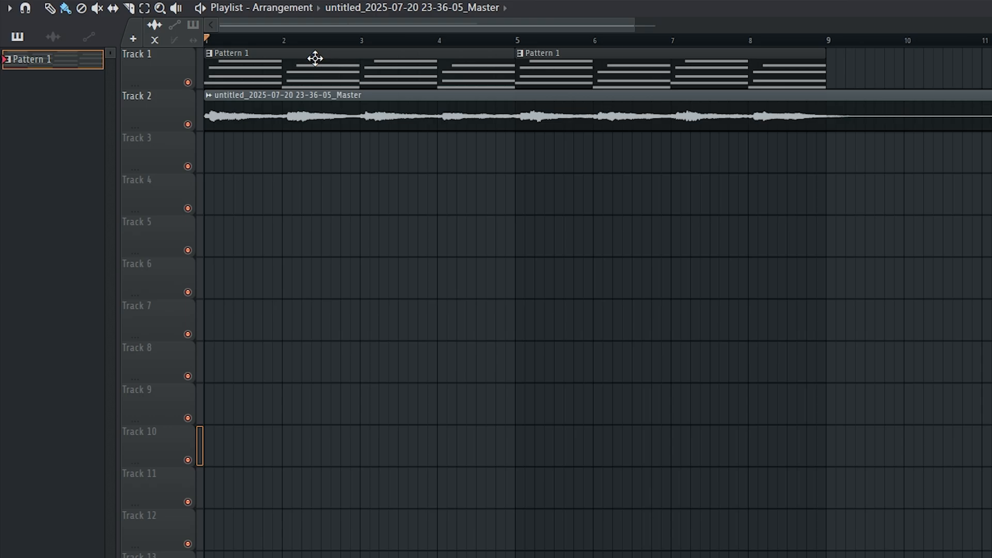
Mute playlist Track 1, slice the rendered audio clip at bar 9 and delete its tail
{"action": "scroll", "coordinate": [353, 91], "scroll_direction": "down", "scroll_amount": 2}
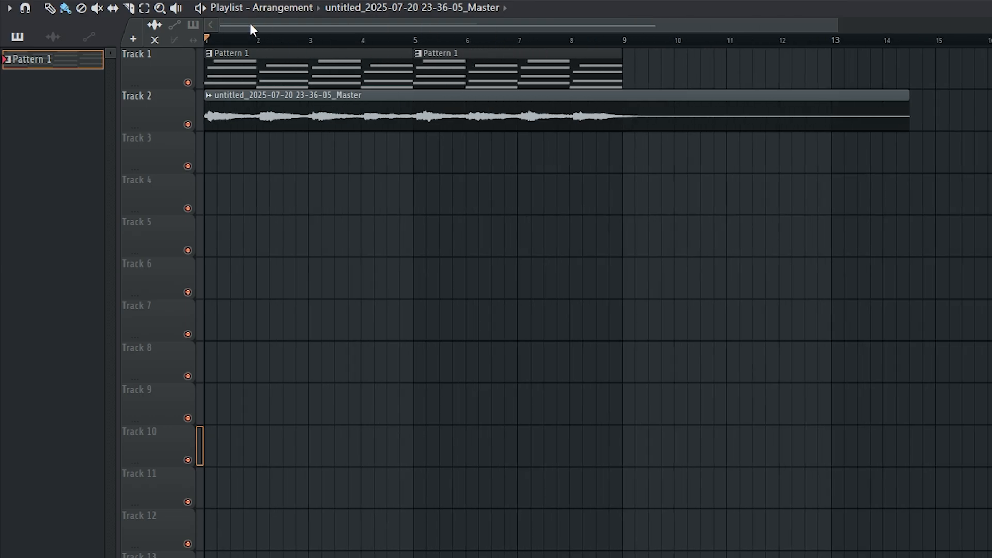
{"action": "scroll", "coordinate": [251, 28], "scroll_direction": "down", "scroll_amount": 2}
{"action": "scroll", "coordinate": [181, 98], "scroll_direction": "up", "scroll_amount": 4}
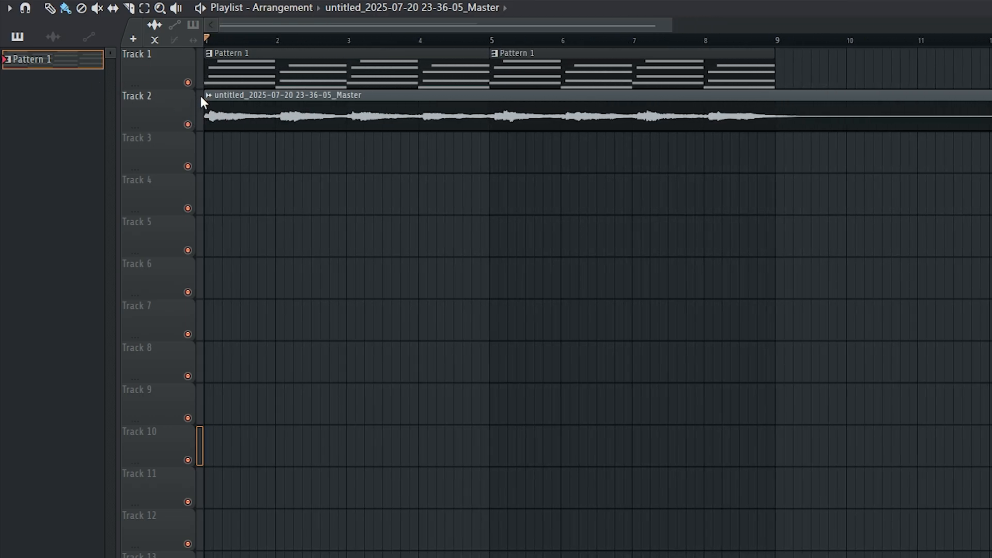
{"action": "left_click", "coordinate": [188, 82]}
{"action": "left_click_drag", "start_coordinate": [778, 173], "coordinate": [780, 118]}
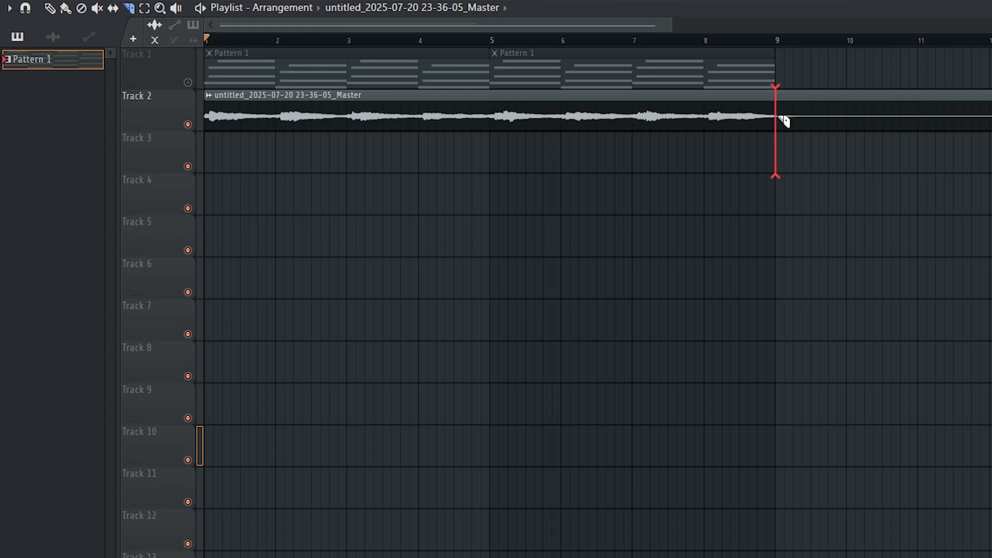
{"action": "right_click", "coordinate": [785, 116]}
{"action": "scroll", "coordinate": [630, 150], "scroll_direction": "up", "scroll_amount": 2}
Set the rendered audio clip's time stretching mode to Stretch and play it back
{"action": "key", "text": "b"}
{"action": "left_click", "coordinate": [317, 110]}
{"action": "double_click", "coordinate": [317, 110]}
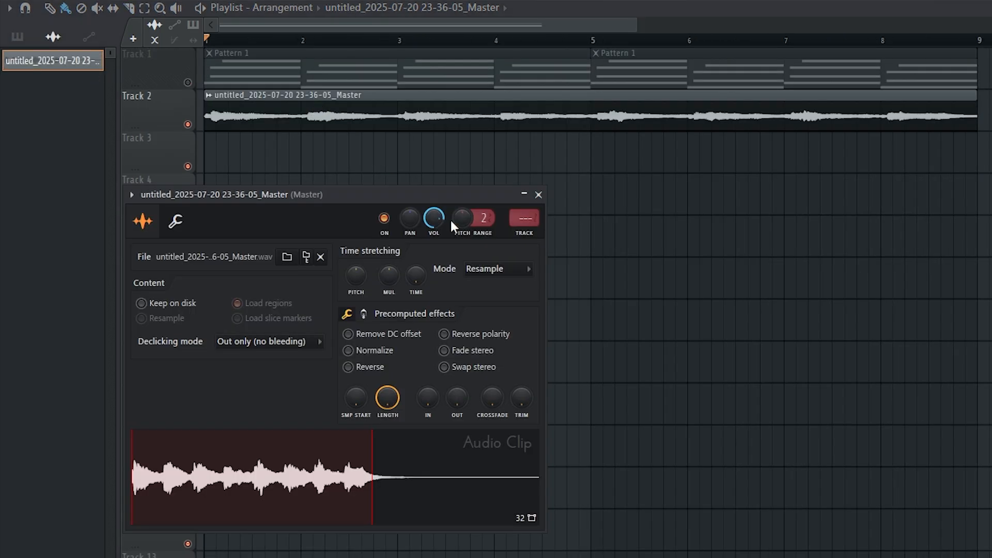
{"action": "left_click", "coordinate": [479, 272]}
{"action": "left_click", "coordinate": [503, 312]}
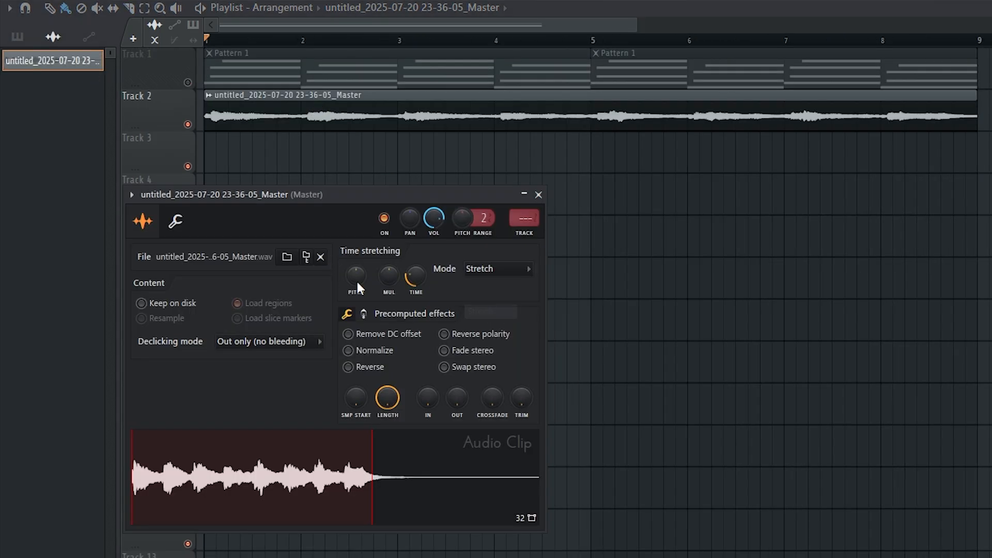
{"action": "key", "text": "Escape"}
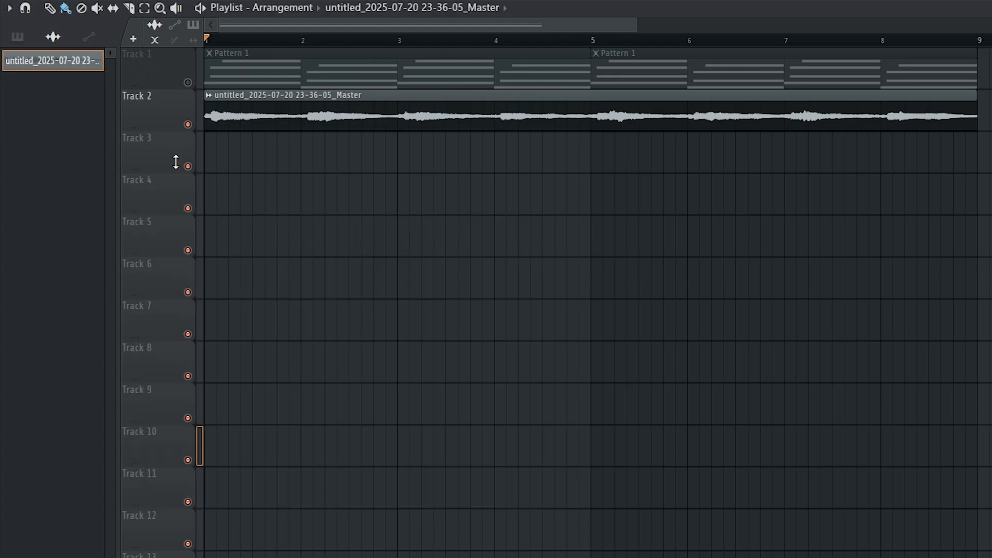
{"action": "key", "text": "space"}
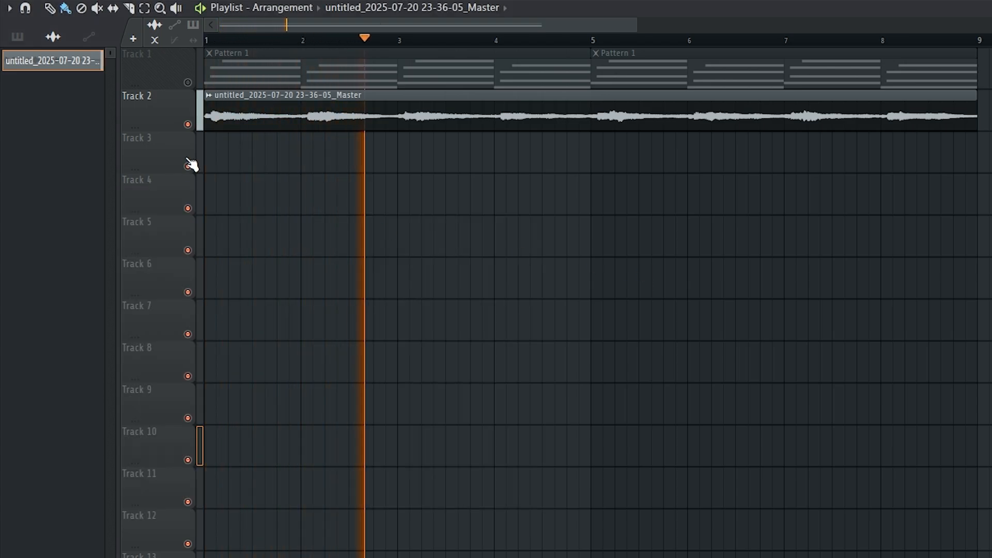
{"action": "key", "text": "space"}
Mute the Kontakt channel in the channel rack and add an Analog Lab V channel
{"action": "key", "text": "F6"}
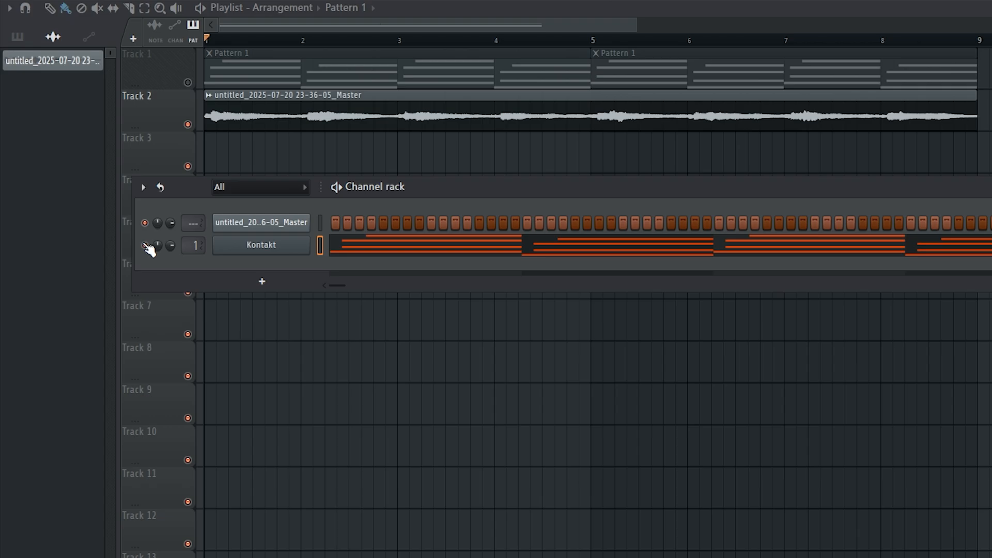
{"action": "left_click", "coordinate": [262, 281]}
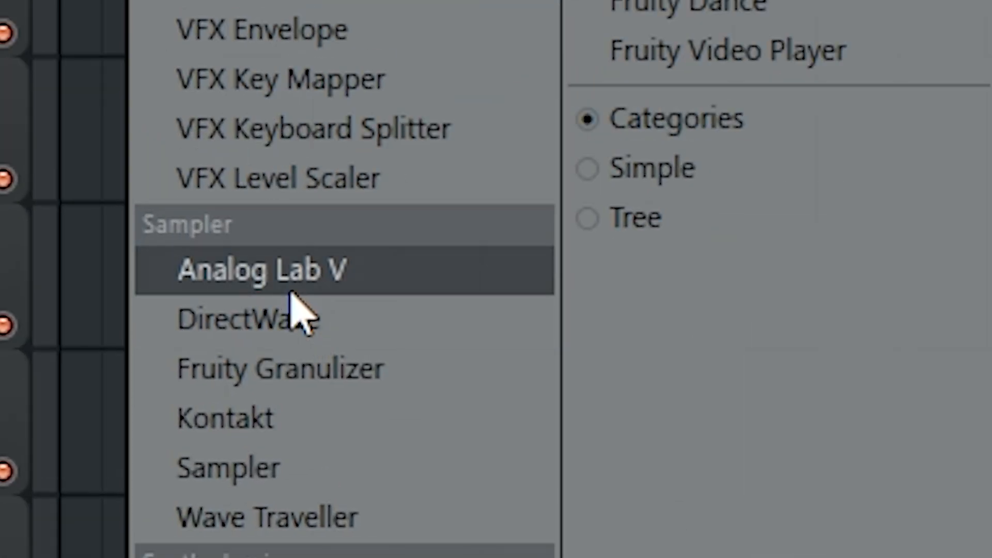
{"action": "left_click", "coordinate": [289, 290]}
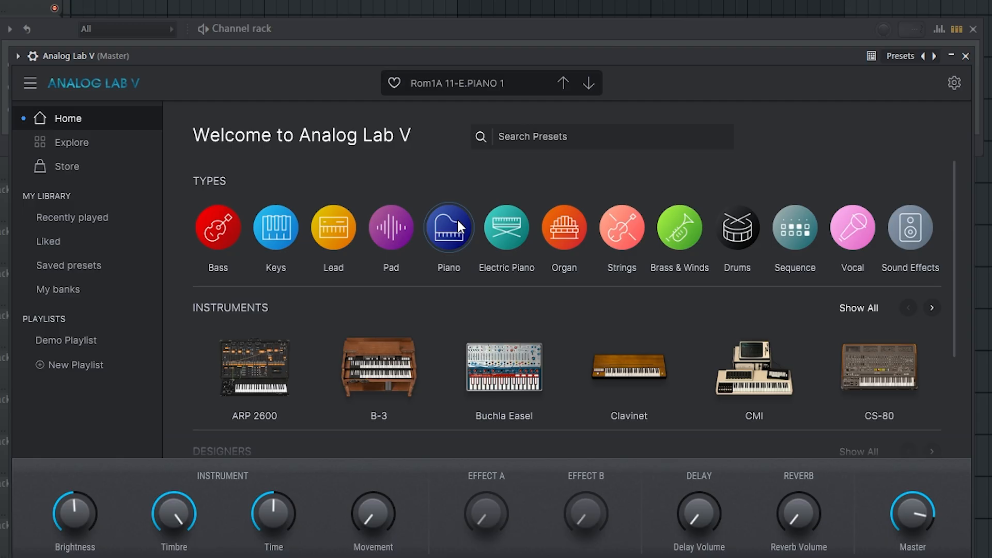
Browse the Piano presets in Analog Lab V, load Classical U3 Player and close the plugin window
{"action": "left_click", "coordinate": [458, 220]}
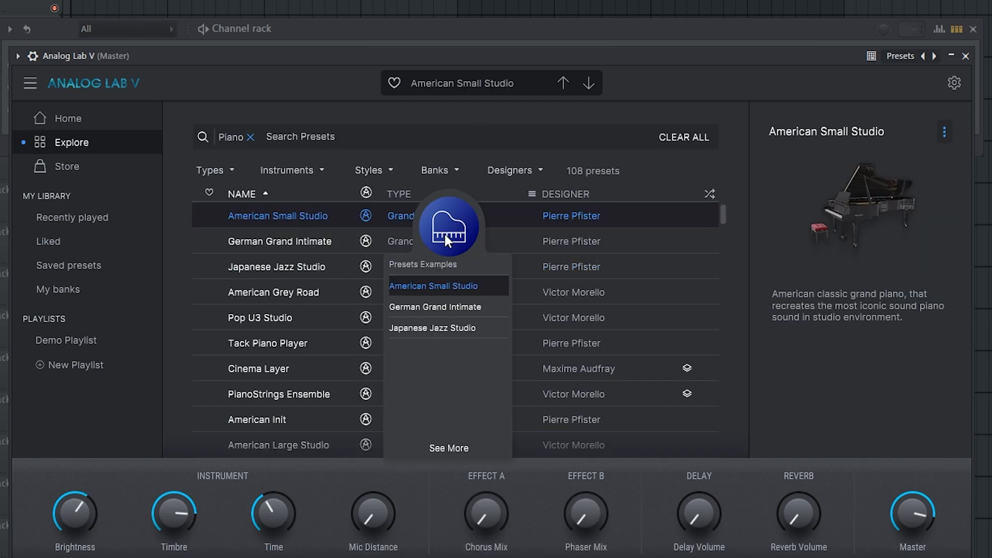
{"action": "scroll", "coordinate": [293, 333], "scroll_direction": "down", "scroll_amount": 3}
{"action": "left_click", "coordinate": [294, 361]}
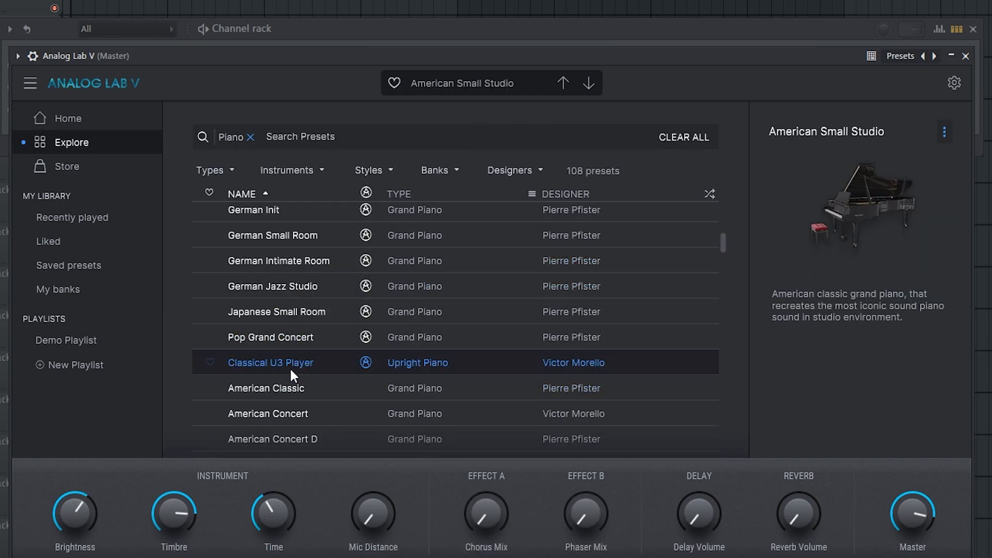
{"action": "left_click", "coordinate": [965, 56]}
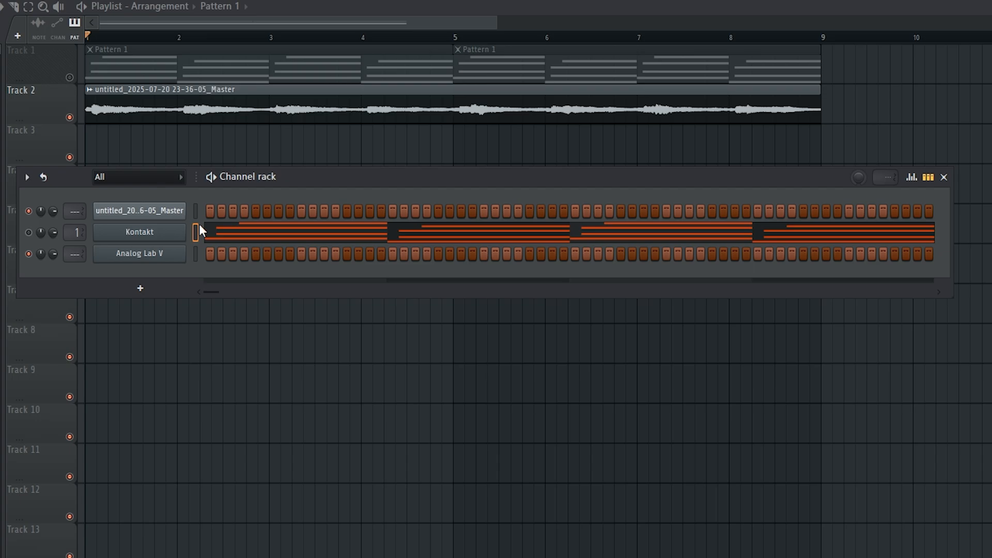
Copy the Kontakt channel's chord notes into the Analog Lab V channel and unmute playlist Track 1
{"action": "left_click", "coordinate": [196, 255]}
{"action": "key", "text": "ctrl+v"}
{"action": "key", "text": "space"}
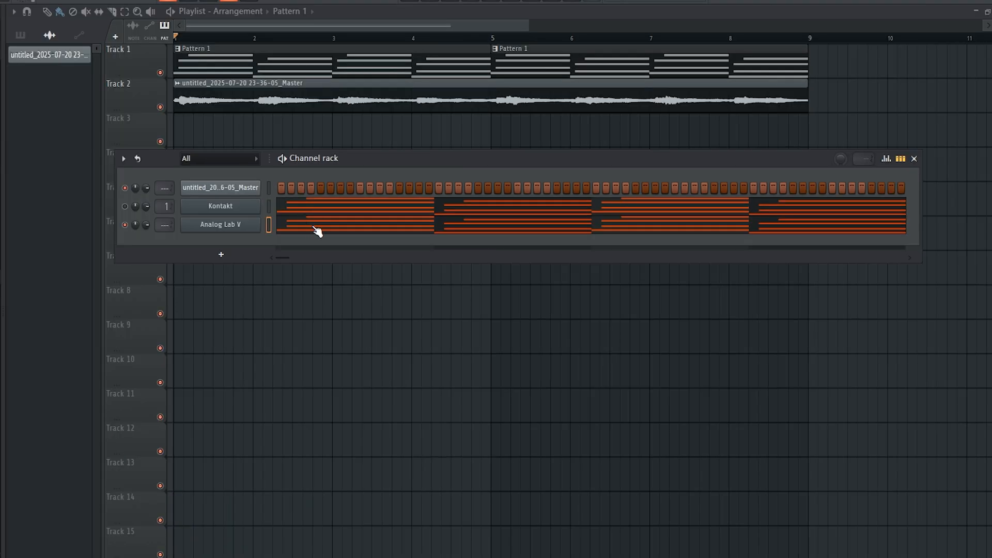
Align the first two Analog Lab V chords to start with their bars at full bar length, remove the notes in bars 3 and 4, and play
{"action": "left_click", "coordinate": [264, 253]}
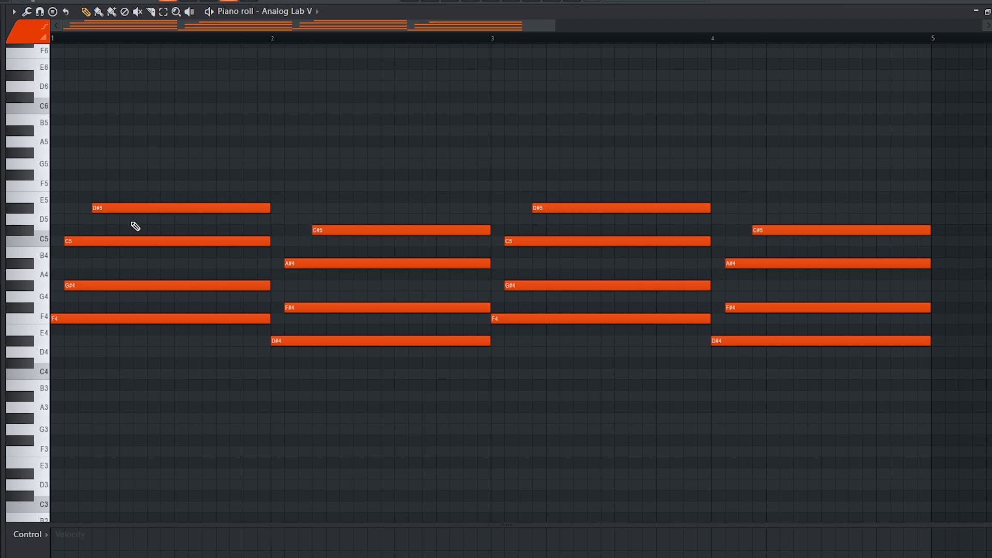
{"action": "left_click_drag", "start_coordinate": [86, 244], "coordinate": [73, 245]}
{"action": "left_click_drag", "start_coordinate": [109, 283], "coordinate": [95, 285]}
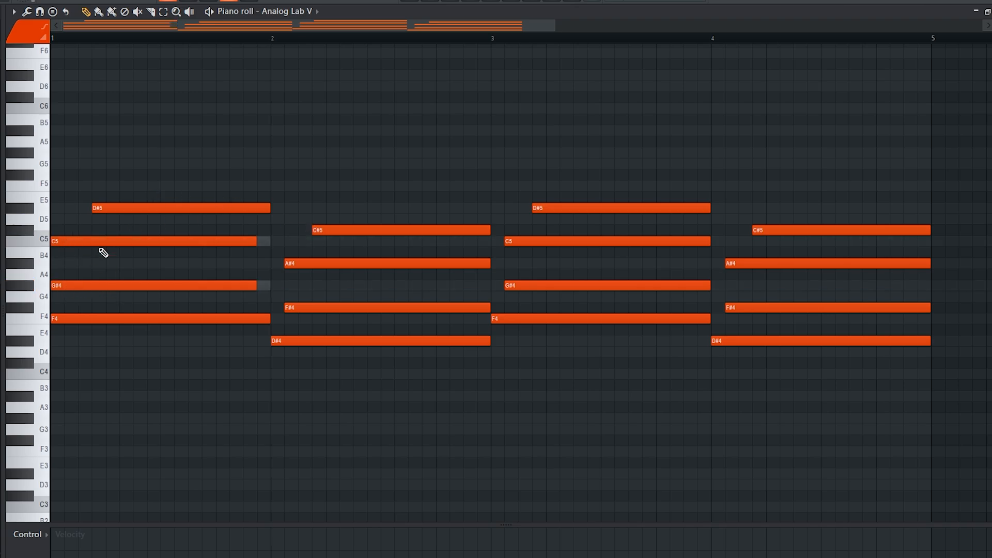
{"action": "left_click_drag", "start_coordinate": [159, 208], "coordinate": [118, 209]}
{"action": "left_click_drag", "start_coordinate": [326, 233], "coordinate": [283, 233]}
{"action": "key", "text": "space"}
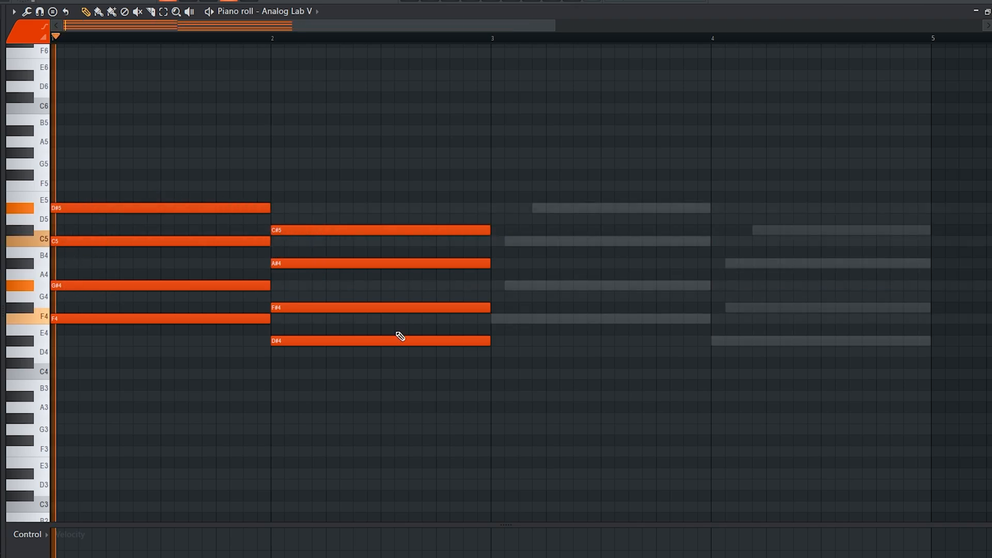
{"action": "key", "text": "space"}
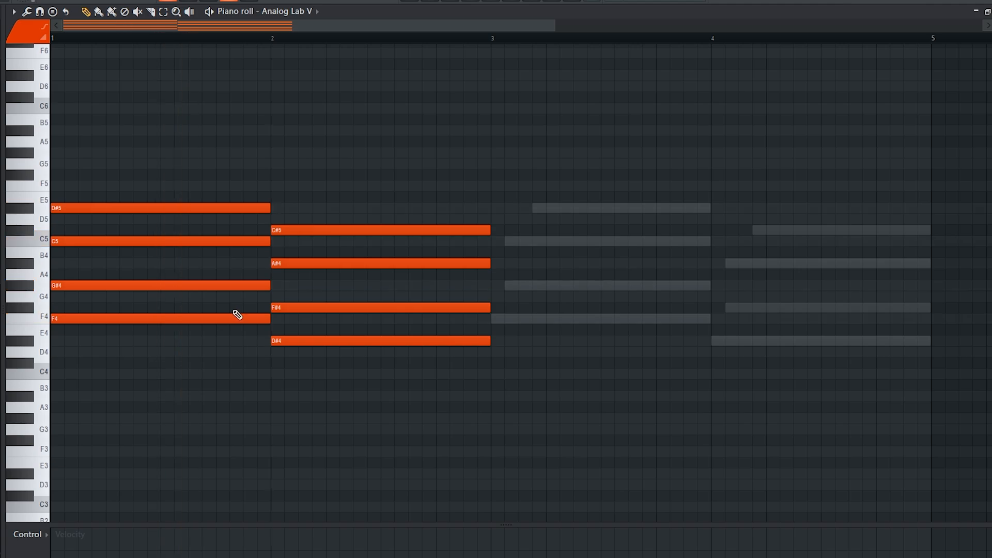
Strum both Analog Lab V chords with their note ends preserved, adjusting the start time strength, mute the rendered audio channel and play
{"action": "key", "text": "alt+s"}
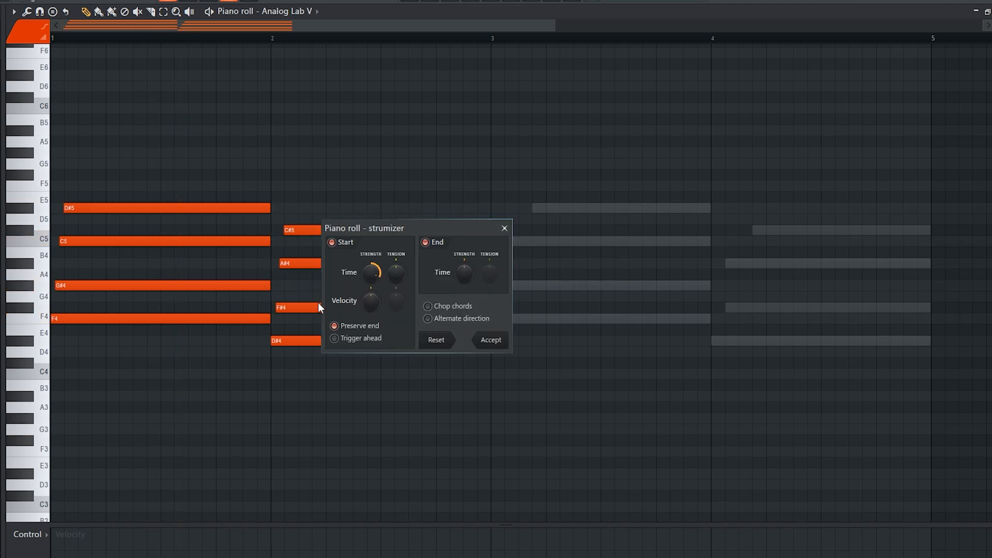
{"action": "left_click_drag", "start_coordinate": [371, 272], "coordinate": [371, 261]}
{"action": "left_click", "coordinate": [478, 342]}
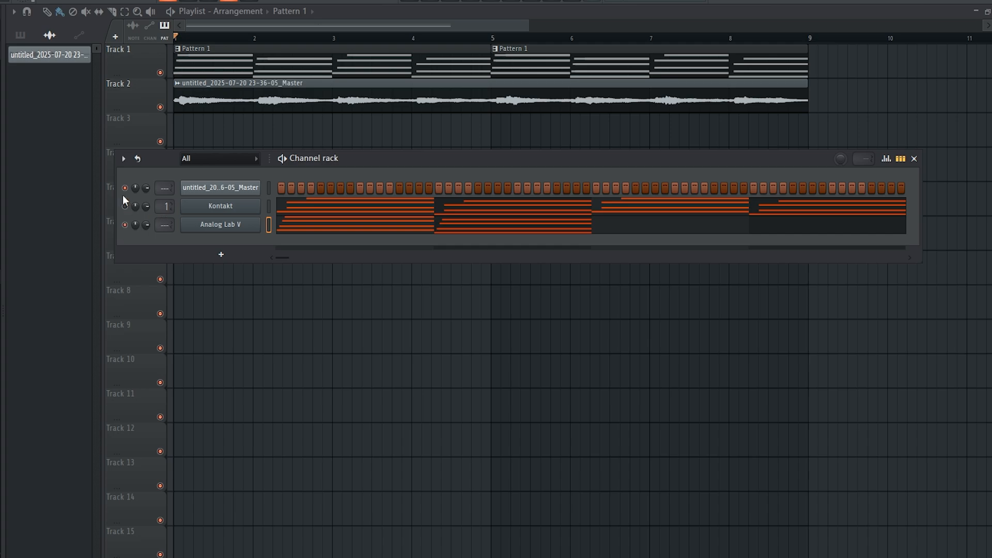
{"action": "key", "text": "space"}
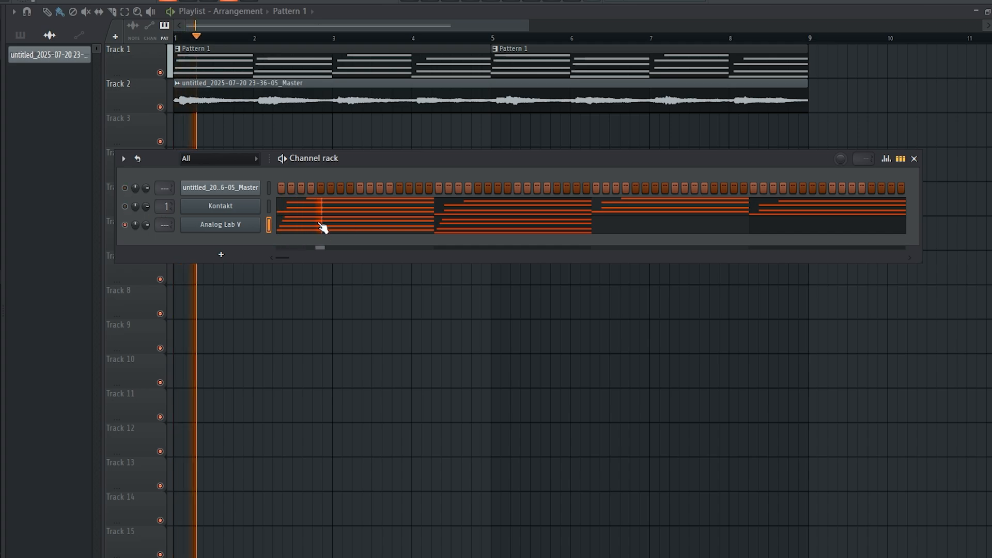
Duplicate the strummed Analog Lab V chords from bars 1 and 2 into bars 3 and 4
{"action": "left_click", "coordinate": [320, 224]}
{"action": "scroll", "coordinate": [428, 359], "scroll_direction": "down", "scroll_amount": 2}
{"action": "left_click_drag", "start_coordinate": [422, 355], "coordinate": [96, 133]}
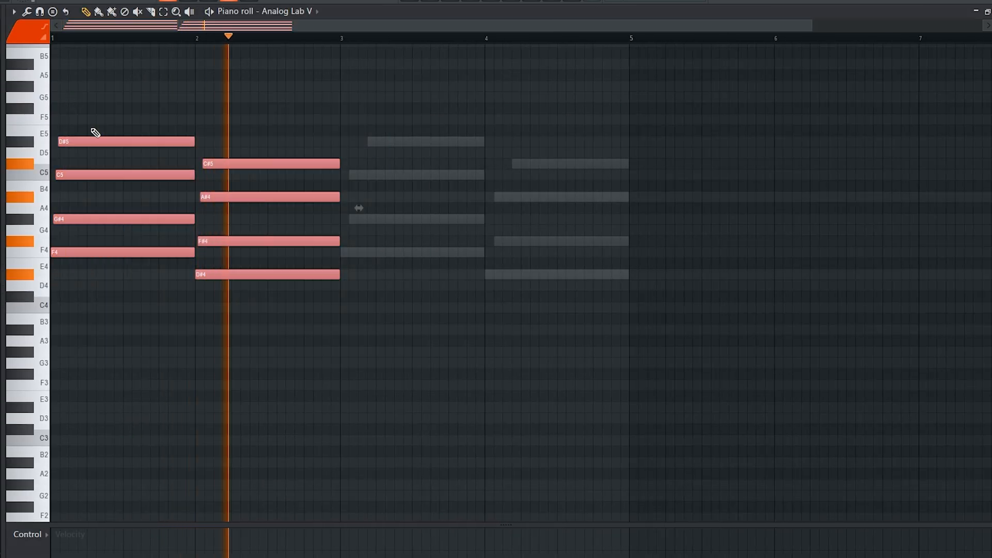
{"action": "key", "text": "ctrl+b"}
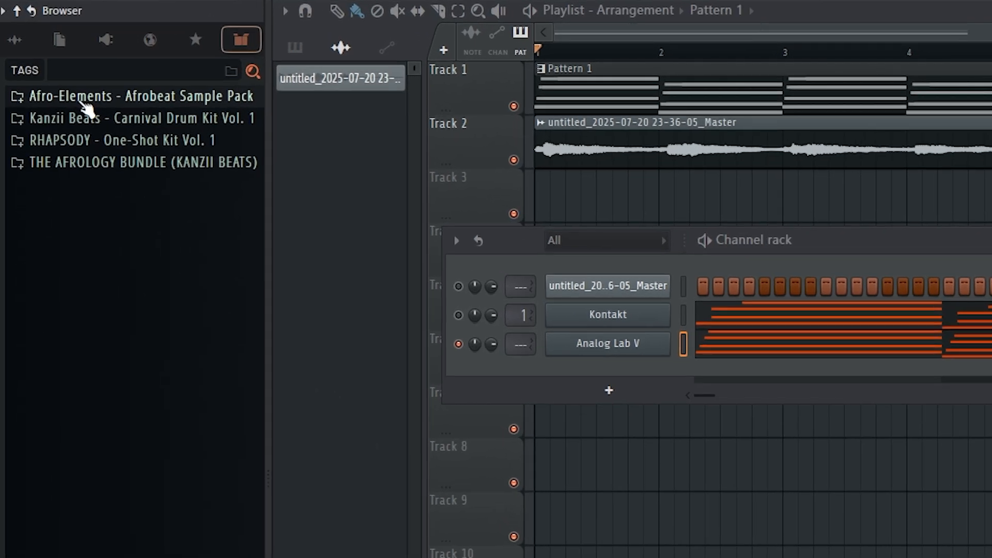
Browse the Afro-Elements Melody Collection one-shots and add Kanzii Beats - Key 1 as a channel
{"action": "left_click", "coordinate": [85, 98]}
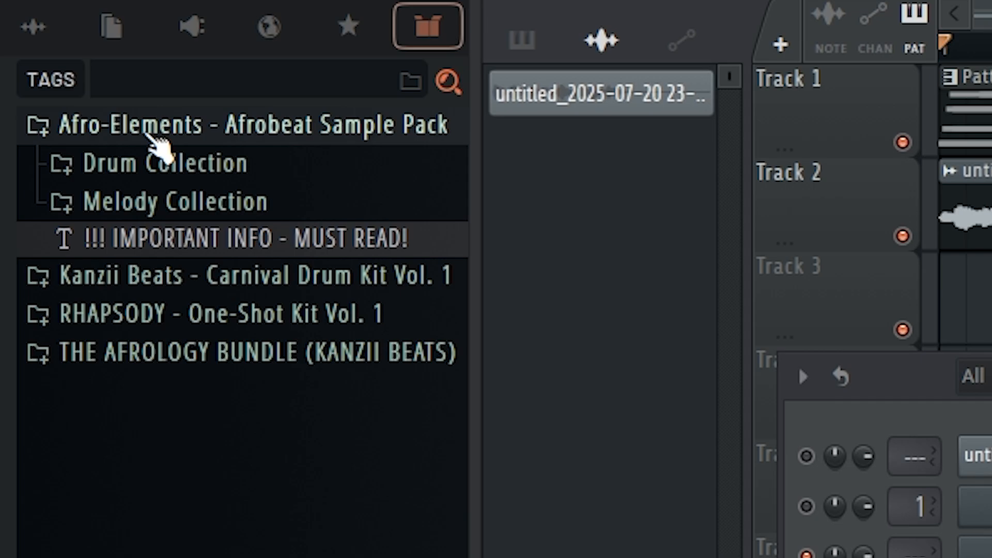
{"action": "left_click", "coordinate": [140, 209]}
{"action": "left_click", "coordinate": [182, 289]}
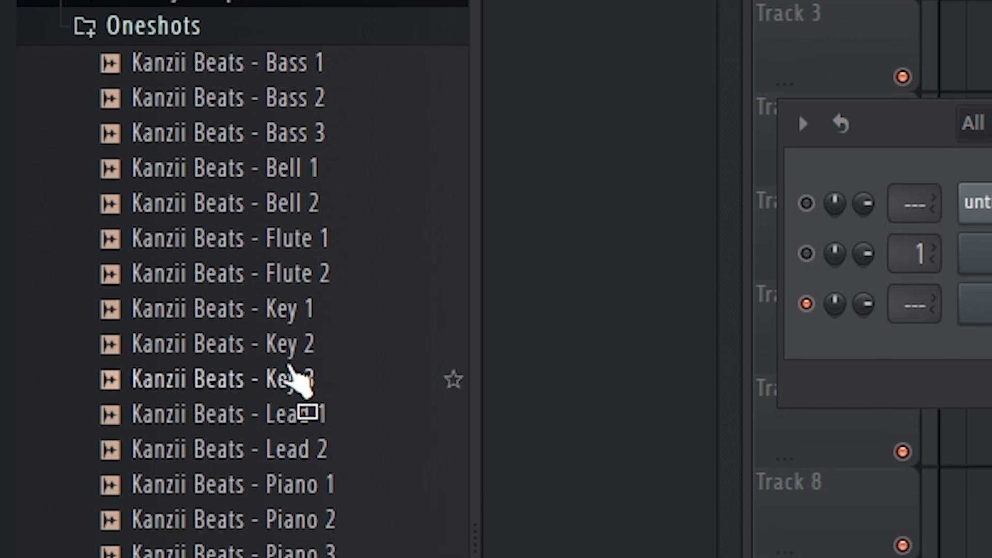
{"action": "left_click", "coordinate": [290, 378]}
{"action": "left_click", "coordinate": [246, 310]}
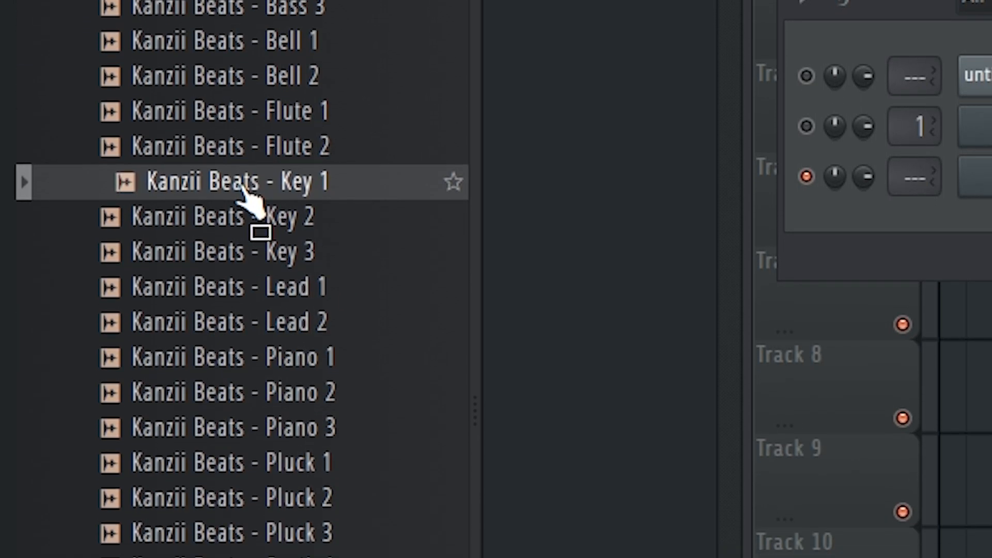
{"action": "left_click_drag", "start_coordinate": [251, 199], "coordinate": [966, 248]}
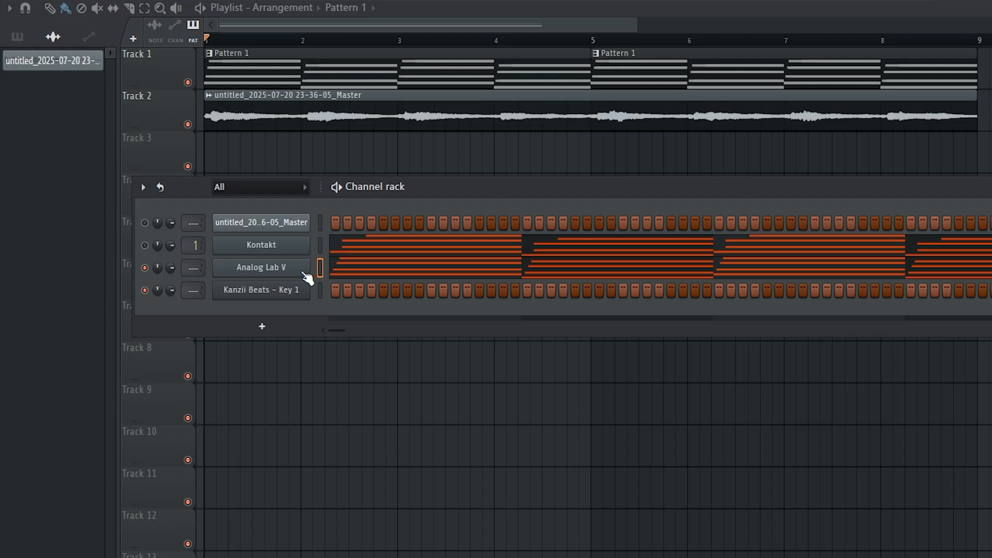
Paste the Analog Lab V chords into the Kanzii Beats - Key 1 channel and adjust its volume during playback
{"action": "key", "text": "ctrl+v"}
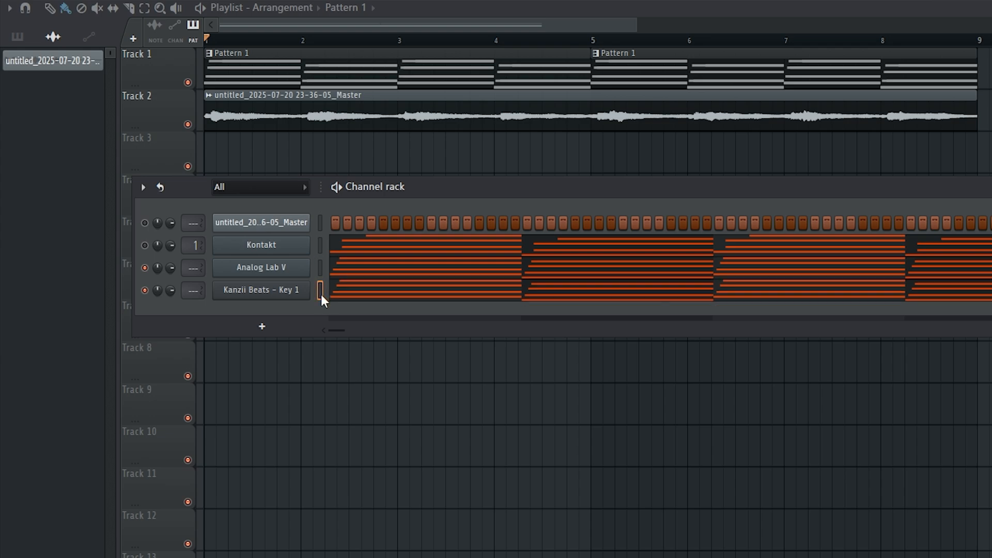
{"action": "key", "text": "space"}
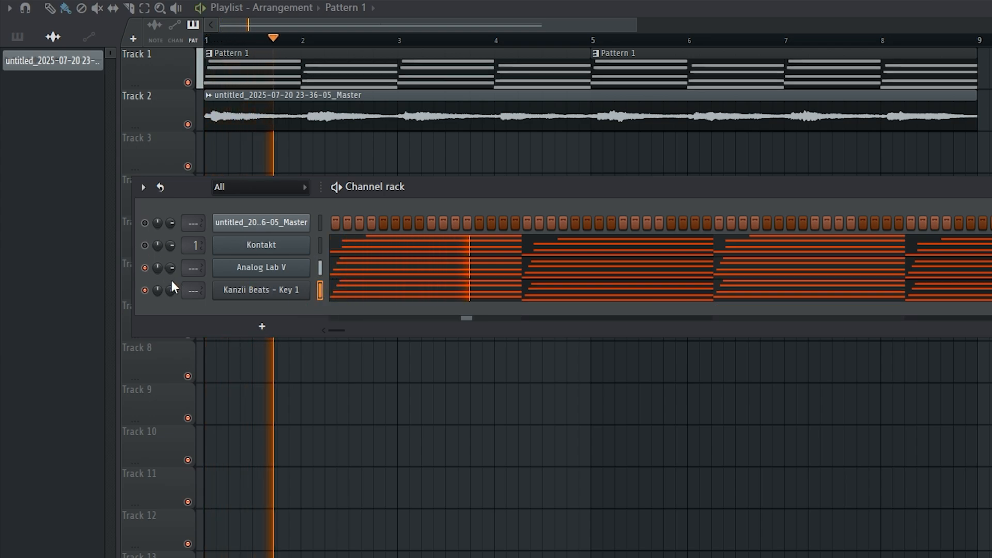
{"action": "left_click_drag", "start_coordinate": [171, 290], "coordinate": [170, 305]}
{"action": "key", "text": "space"}
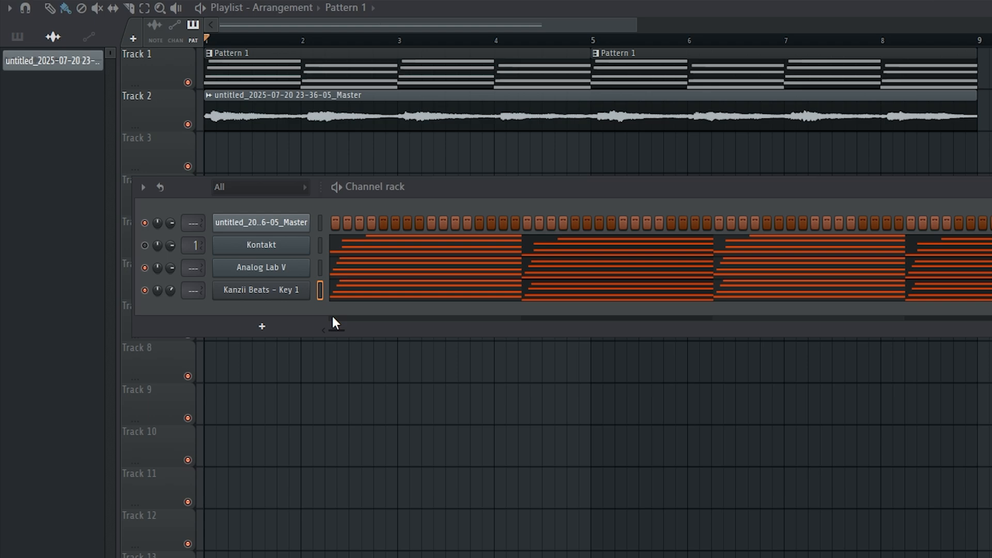
Clone the Kontakt channel and load a Clean snapshot of Evolution Hollowbody Blues in the copy
{"action": "right_click", "coordinate": [261, 252]}
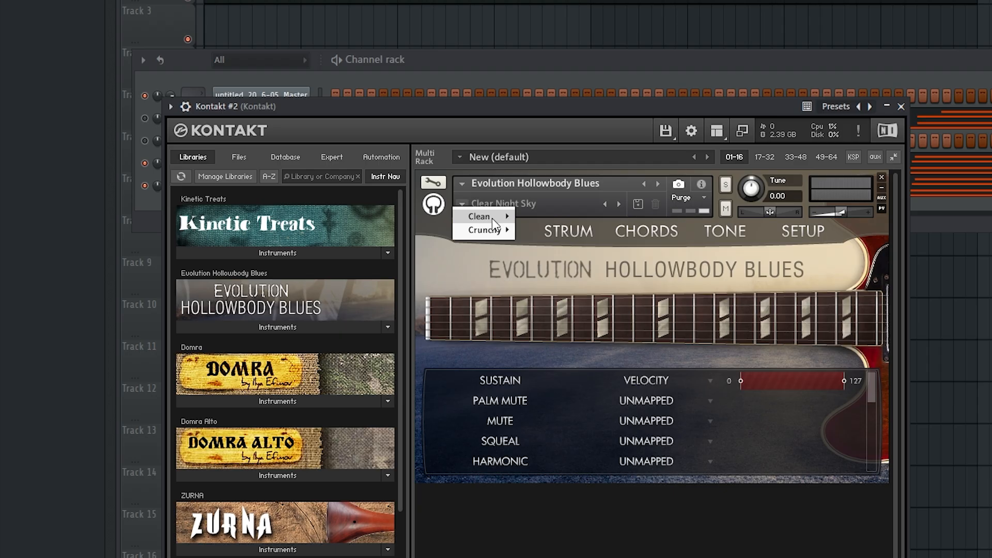
{"action": "mouse_move", "coordinate": [492, 218]}
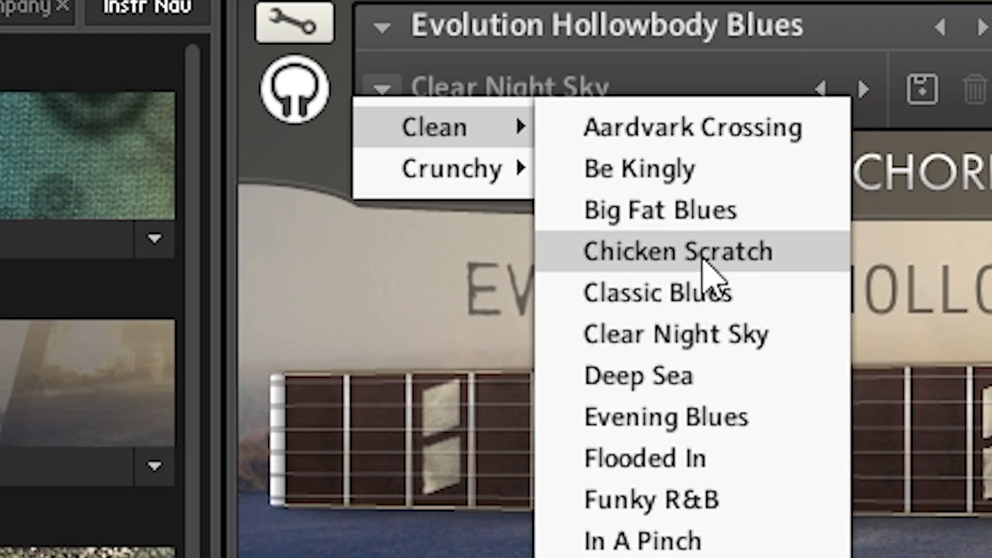
{"action": "left_click", "coordinate": [646, 229]}
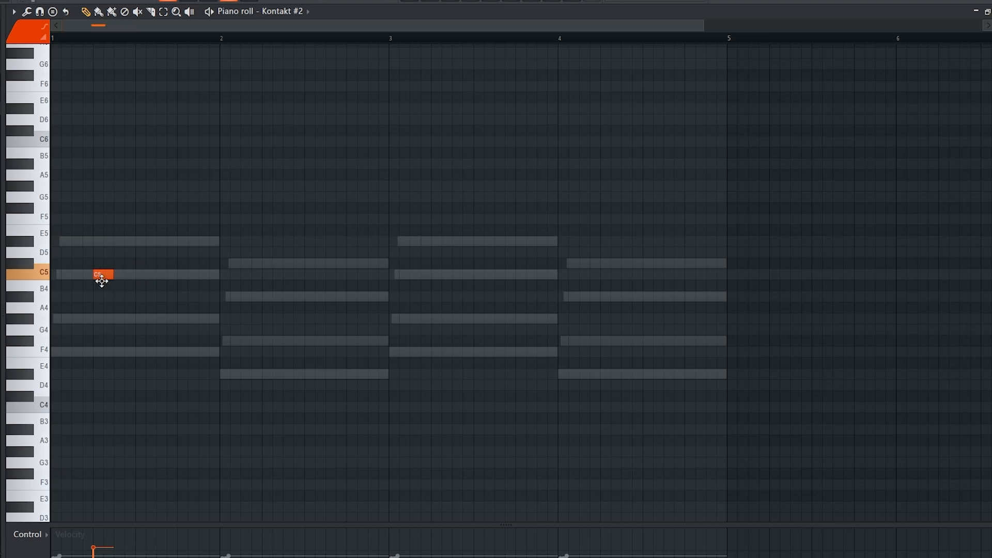
Complete a three-note C5 riff with a short last note in bar 1 of Kontakt #2 and copy it into bar 2 at C#5
{"action": "left_click", "coordinate": [173, 274]}
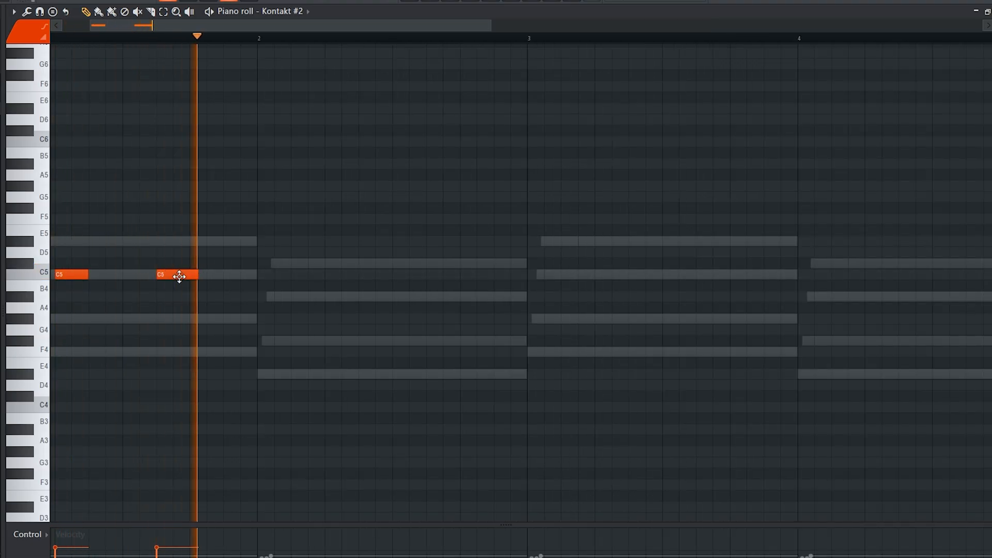
{"action": "left_click", "coordinate": [216, 273]}
{"action": "left_click_drag", "start_coordinate": [243, 273], "coordinate": [219, 275]}
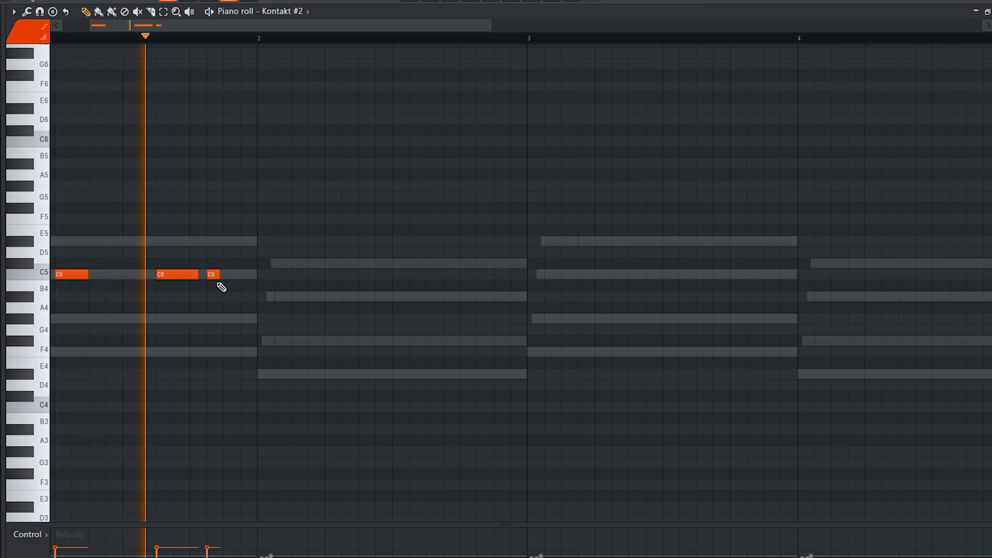
{"action": "scroll", "coordinate": [89, 275], "scroll_direction": "down", "scroll_amount": 2}
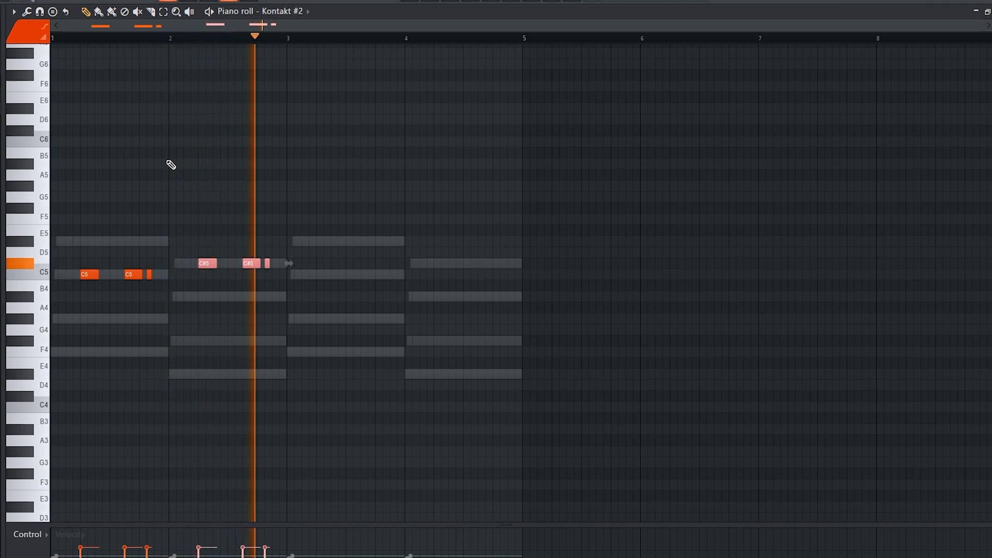
{"action": "key", "text": "space"}
Replace the last short C#5 note in bar 2 with a rising run of short D#5, F5 and G#5 notes
{"action": "scroll", "coordinate": [289, 263], "scroll_direction": "up", "scroll_amount": 3}
{"action": "right_click", "coordinate": [307, 263]}
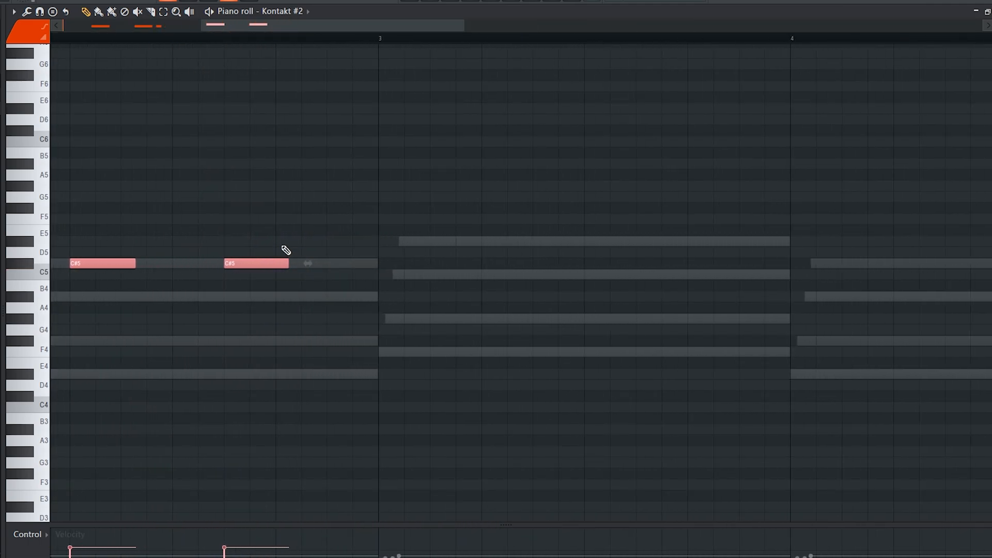
{"action": "left_click", "coordinate": [277, 241]}
{"action": "scroll", "coordinate": [276, 241], "scroll_direction": "up", "scroll_amount": 2}
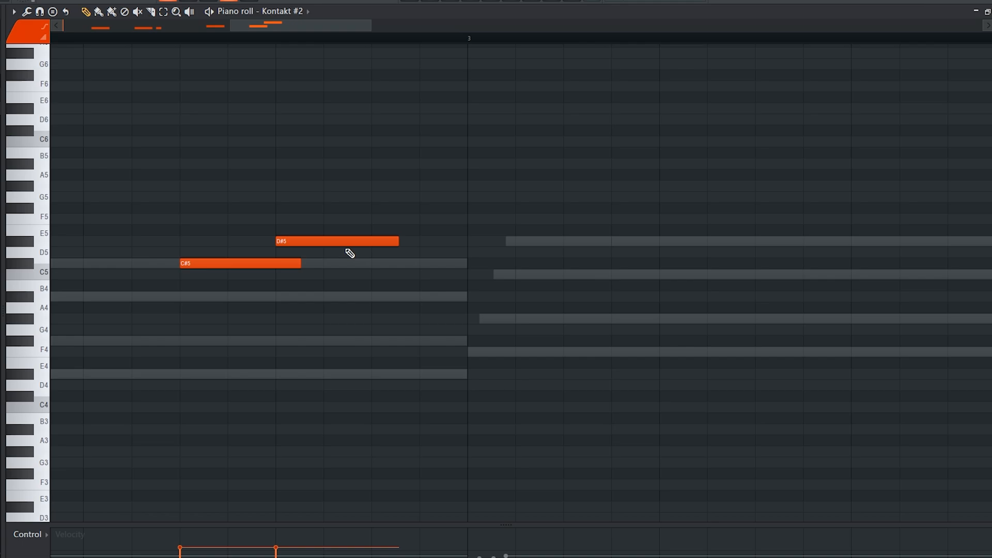
{"action": "left_click_drag", "start_coordinate": [341, 242], "coordinate": [315, 242]}
{"action": "scroll", "coordinate": [307, 307], "scroll_direction": "down", "scroll_amount": 3}
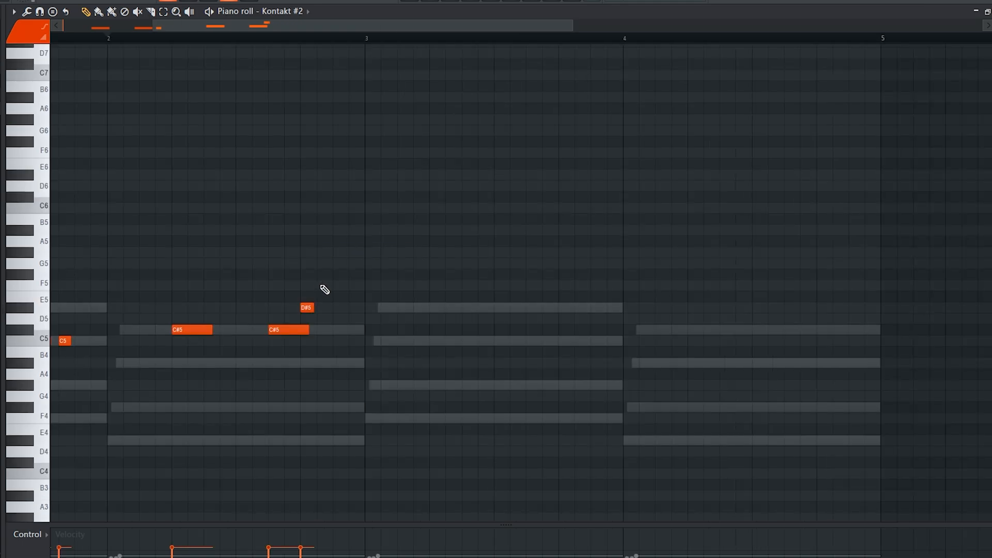
{"action": "scroll", "coordinate": [338, 250], "scroll_direction": "down", "scroll_amount": 2}
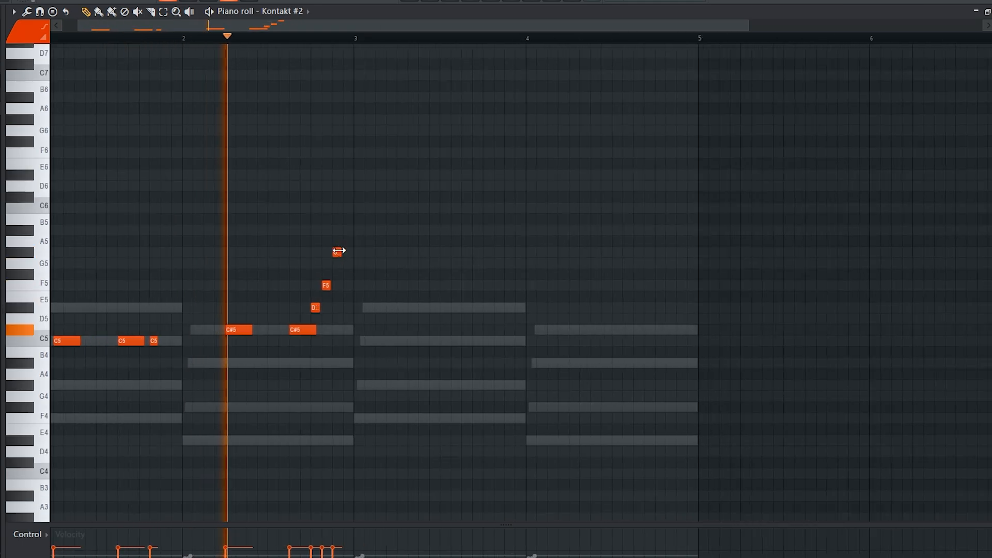
Lengthen the G#5 and D#5 notes of the rising run at the end of bar 2
{"action": "scroll", "coordinate": [338, 250], "scroll_direction": "up", "scroll_amount": 2}
{"action": "scroll", "coordinate": [339, 250], "scroll_direction": "up", "scroll_amount": 1}
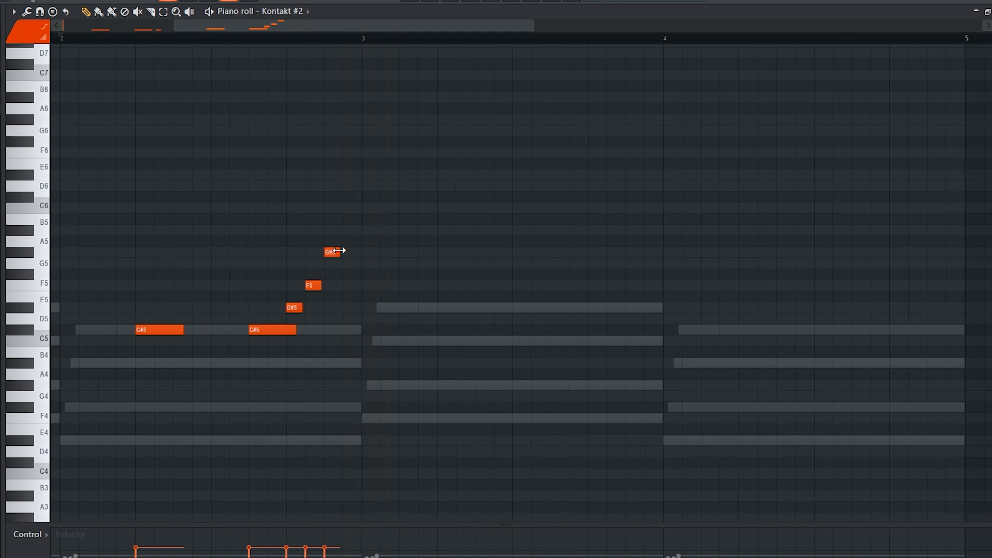
{"action": "left_click_drag", "start_coordinate": [342, 251], "coordinate": [356, 251]}
{"action": "left_click_drag", "start_coordinate": [302, 307], "coordinate": [309, 307]}
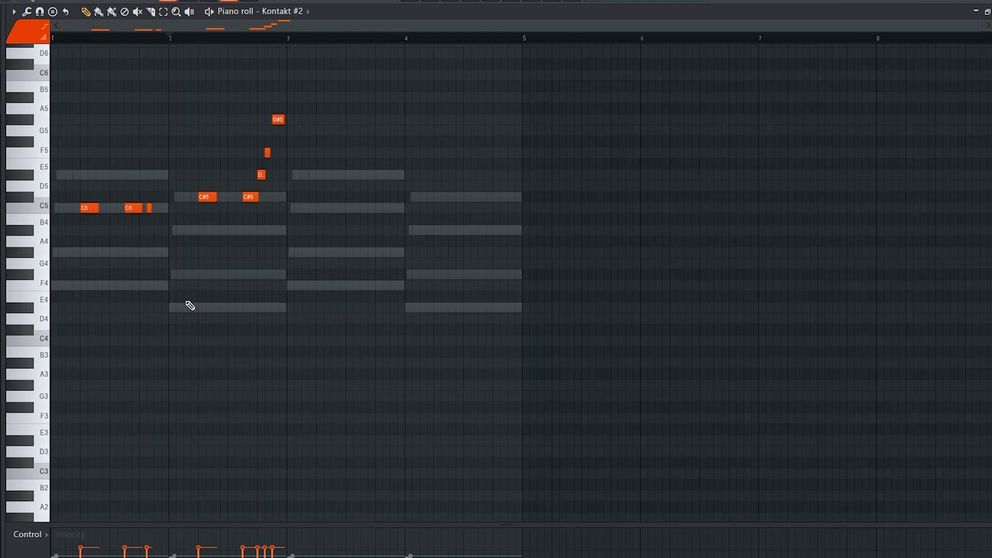
Copy the three C5 notes from bar 1 into bar 3, lower the middle copy to G#4 and play from bar 3
{"action": "left_click_drag", "start_coordinate": [161, 258], "coordinate": [78, 126]}
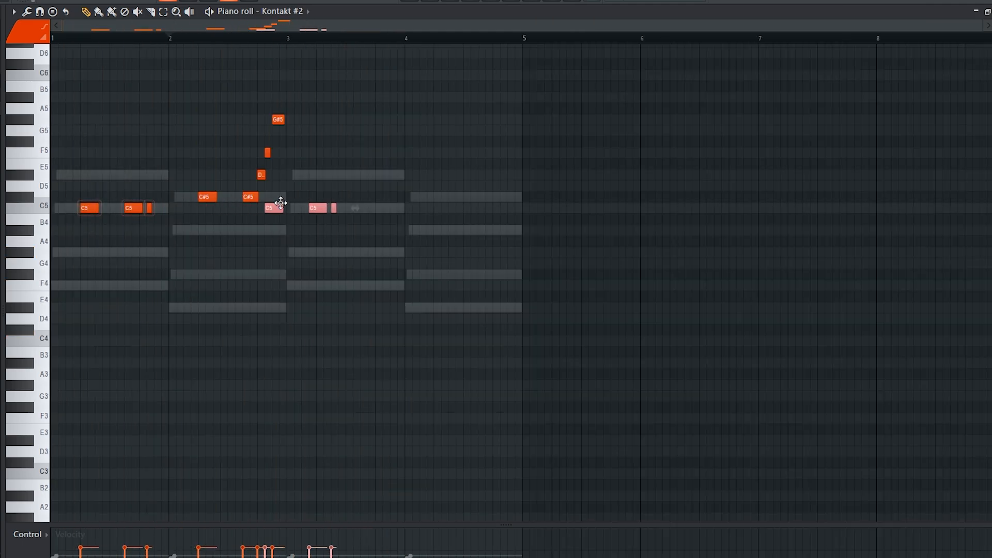
{"action": "scroll", "coordinate": [416, 299], "scroll_direction": "up", "scroll_amount": 2}
{"action": "scroll", "coordinate": [379, 288], "scroll_direction": "down", "scroll_amount": 1}
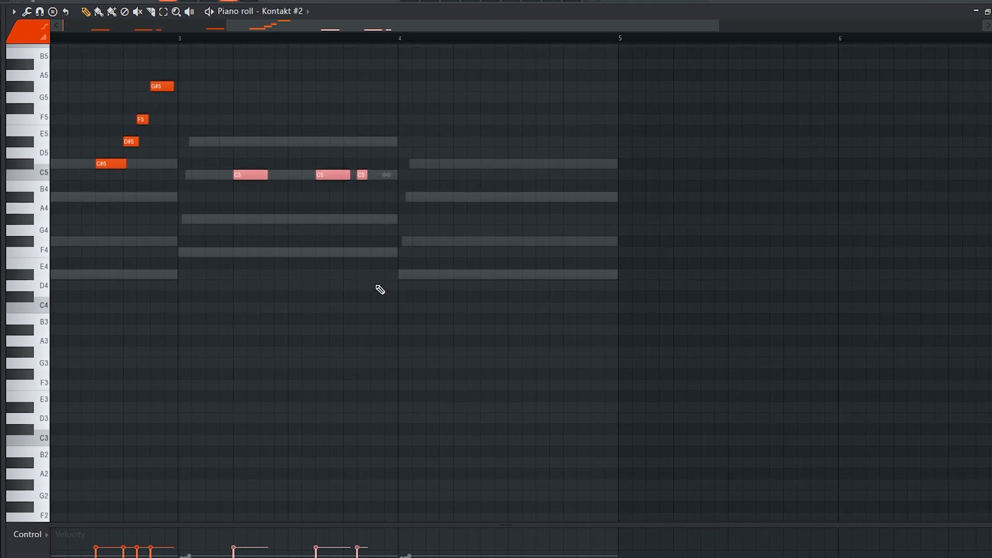
{"action": "scroll", "coordinate": [374, 279], "scroll_direction": "up", "scroll_amount": 2}
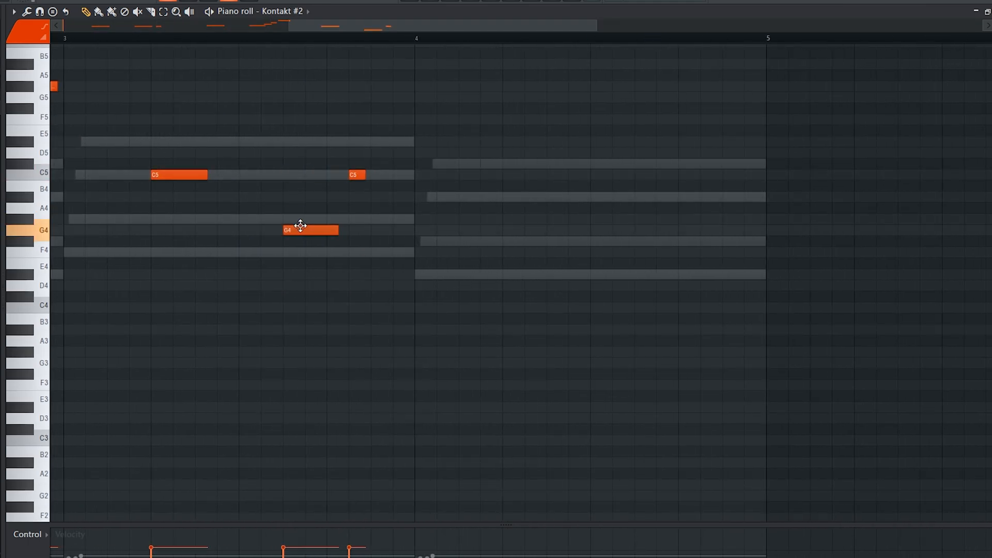
{"action": "scroll", "coordinate": [314, 247], "scroll_direction": "down", "scroll_amount": 1}
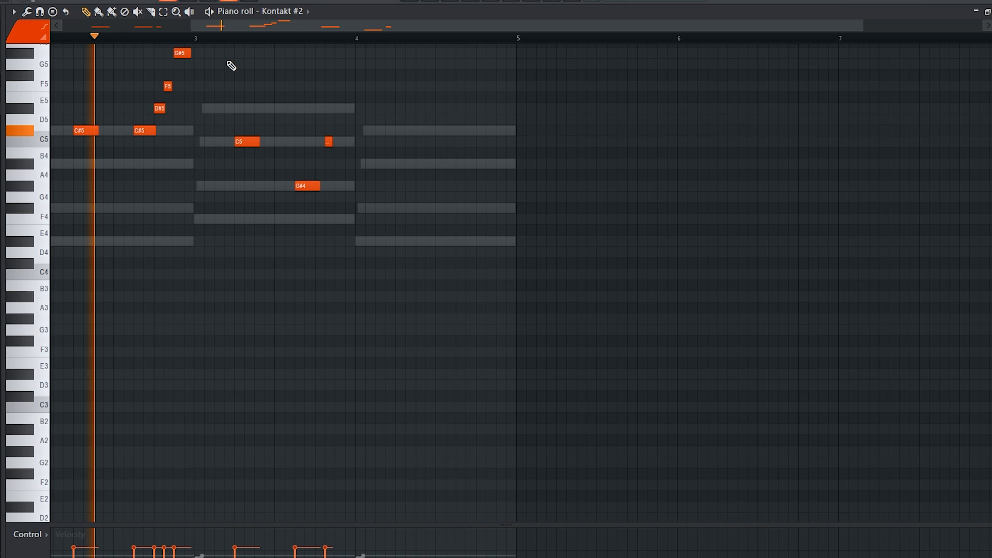
{"action": "left_click", "coordinate": [200, 38]}
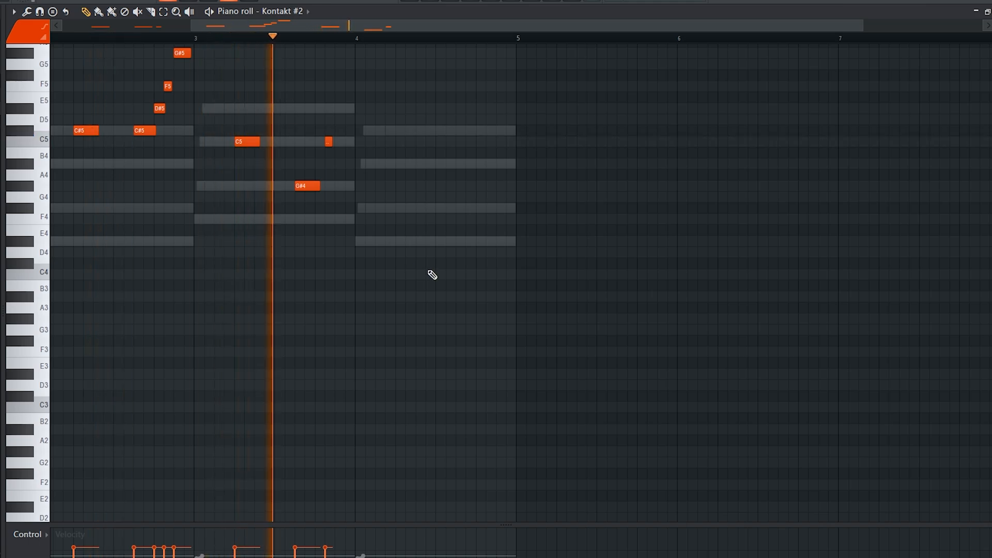
Copy all of bar 2's riff notes into bar 4
{"action": "scroll", "coordinate": [432, 274], "scroll_direction": "down", "scroll_amount": 2}
{"action": "scroll", "coordinate": [439, 285], "scroll_direction": "up", "scroll_amount": 3}
{"action": "left_click_drag", "start_coordinate": [185, 93], "coordinate": [275, 272]}
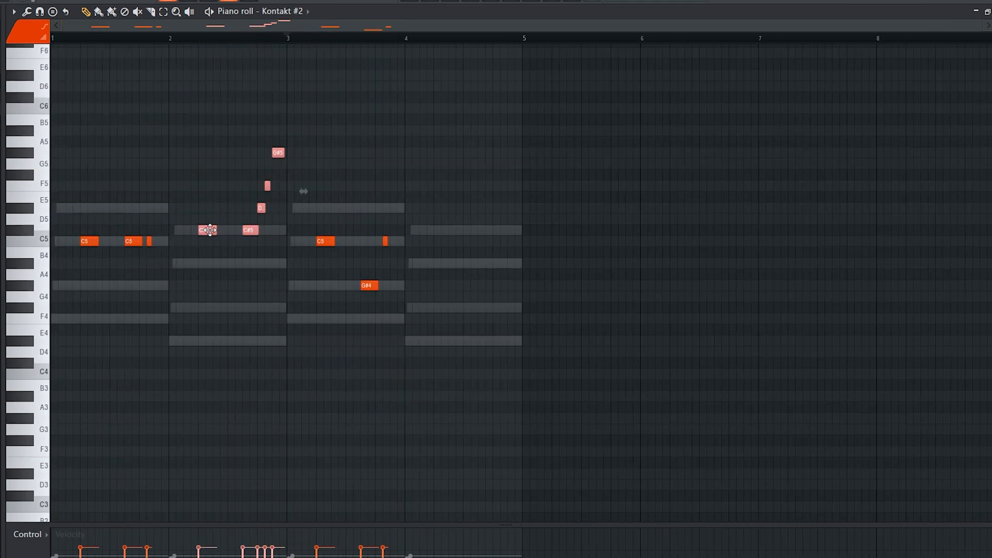
{"action": "left_click_drag", "start_coordinate": [221, 225], "coordinate": [425, 214]}
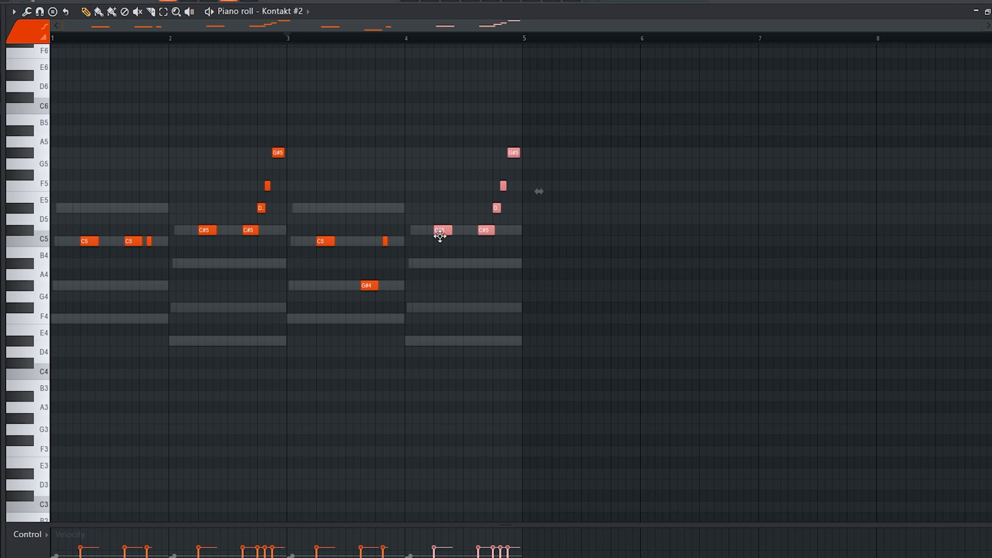
Lower the second C#5 note in bar 4 to F#4, listen to it, and lower it further to D#4
{"action": "scroll", "coordinate": [440, 235], "scroll_direction": "up", "scroll_amount": 4}
{"action": "left_click", "coordinate": [430, 226]}
{"action": "left_click_drag", "start_coordinate": [436, 227], "coordinate": [441, 297]}
{"action": "left_click_drag", "start_coordinate": [441, 297], "coordinate": [442, 298]}
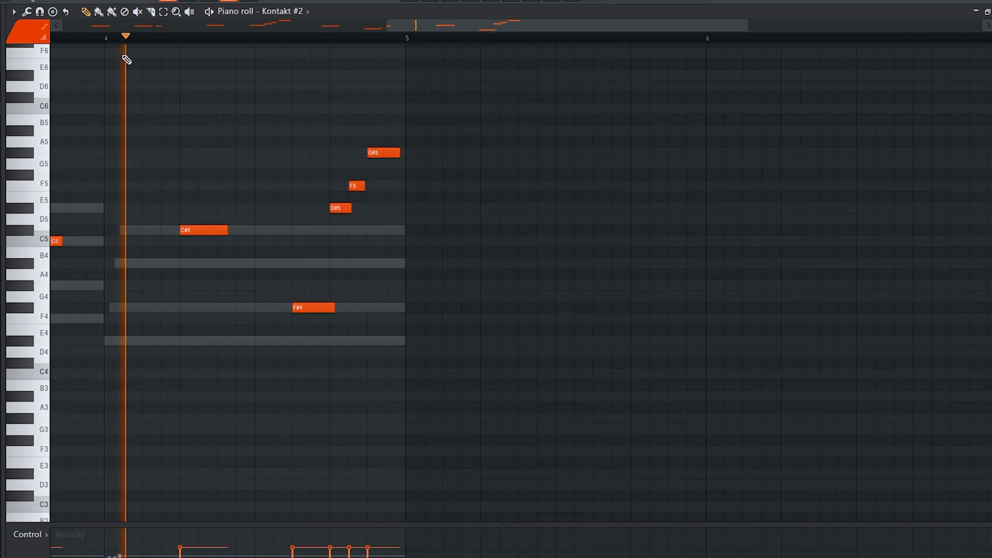
{"action": "scroll", "coordinate": [222, 156], "scroll_direction": "up", "scroll_amount": 1}
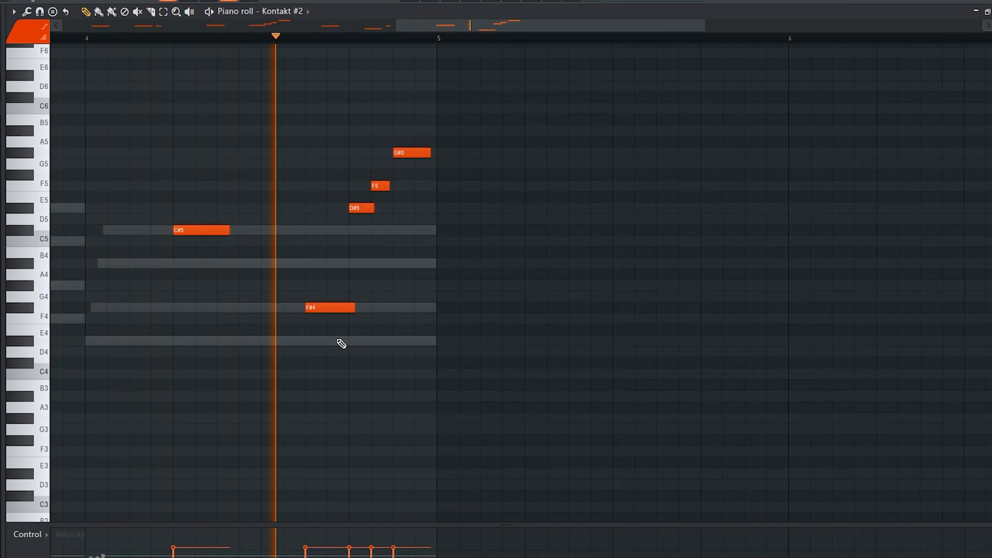
{"action": "left_click_drag", "start_coordinate": [316, 310], "coordinate": [314, 338]}
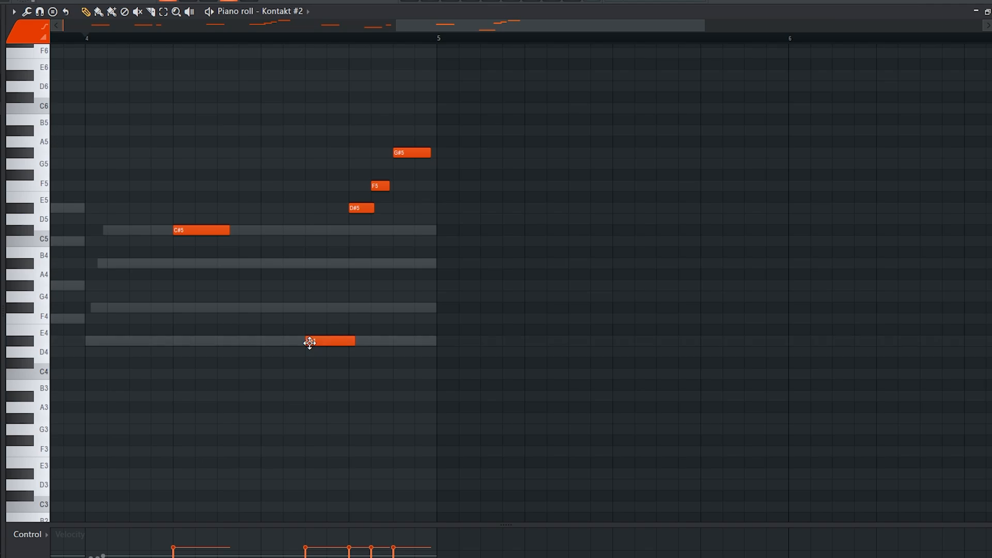
Rework the run ending bar 4: lower its D#5 to F#4, remove the G#5, and add D#5 and C#5 after the F5
{"action": "scroll", "coordinate": [330, 299], "scroll_direction": "up", "scroll_amount": 2}
{"action": "left_click_drag", "start_coordinate": [398, 206], "coordinate": [408, 305]}
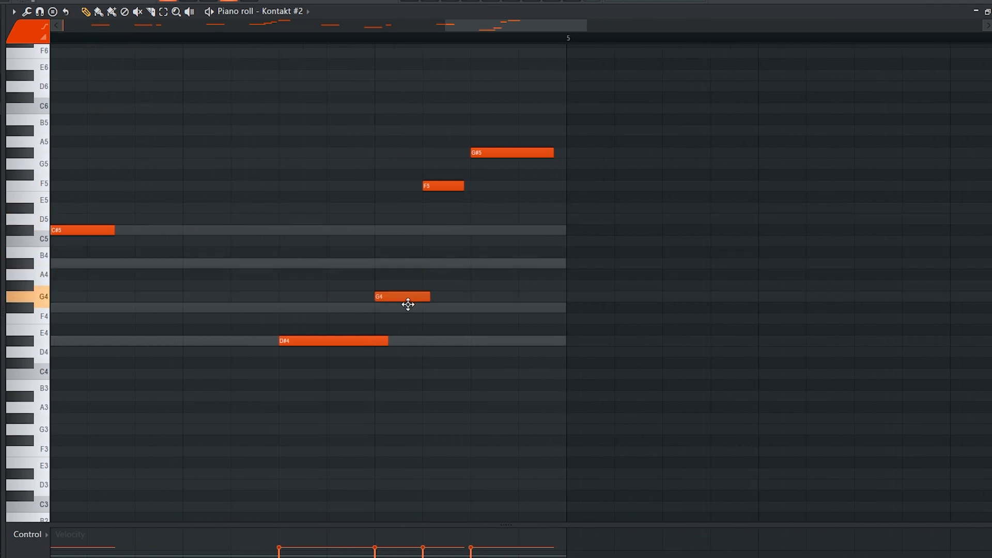
{"action": "scroll", "coordinate": [472, 240], "scroll_direction": "up", "scroll_amount": 2}
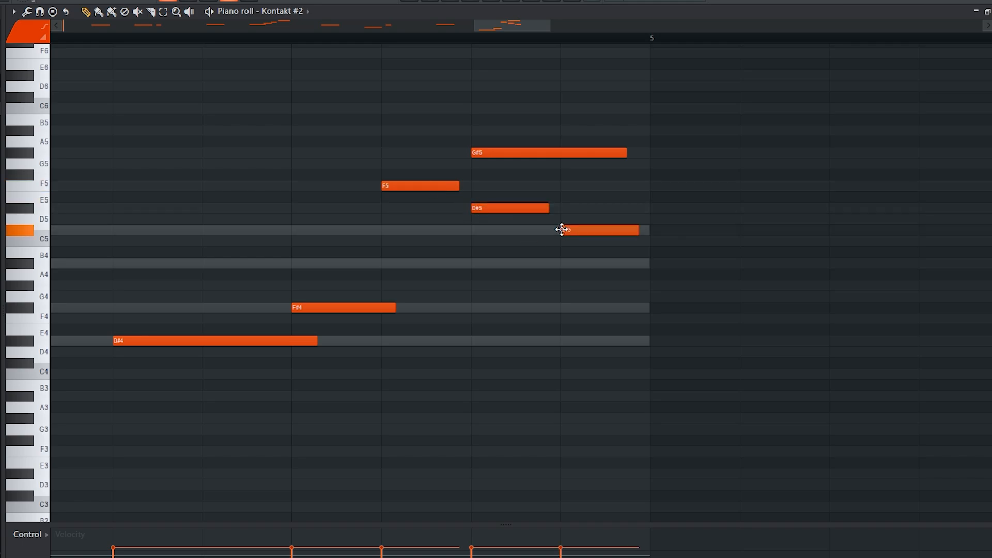
{"action": "scroll", "coordinate": [561, 229], "scroll_direction": "down", "scroll_amount": 2}
{"action": "scroll", "coordinate": [559, 187], "scroll_direction": "down", "scroll_amount": 1}
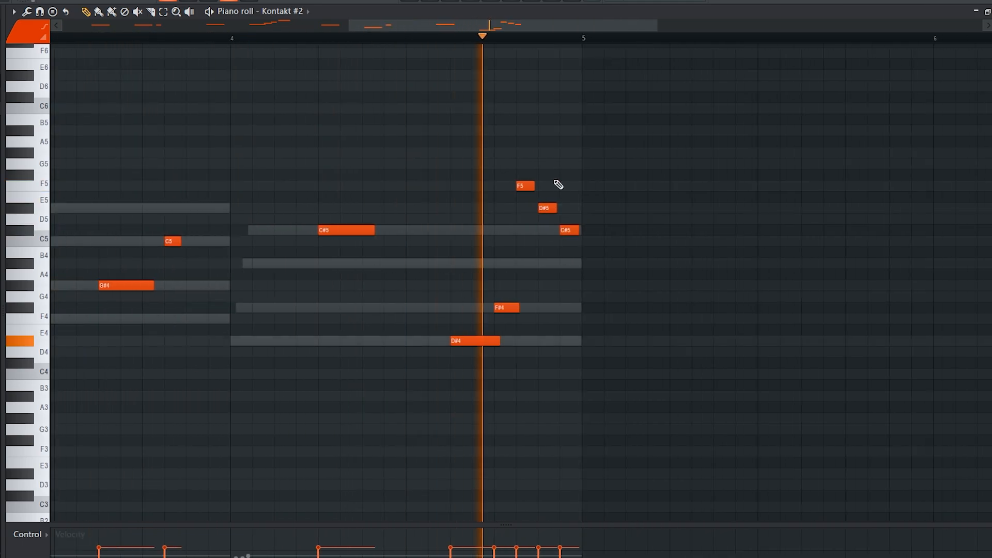
Play the riff and randomize the velocity levels of its notes
{"action": "scroll", "coordinate": [563, 199], "scroll_direction": "up", "scroll_amount": 2}
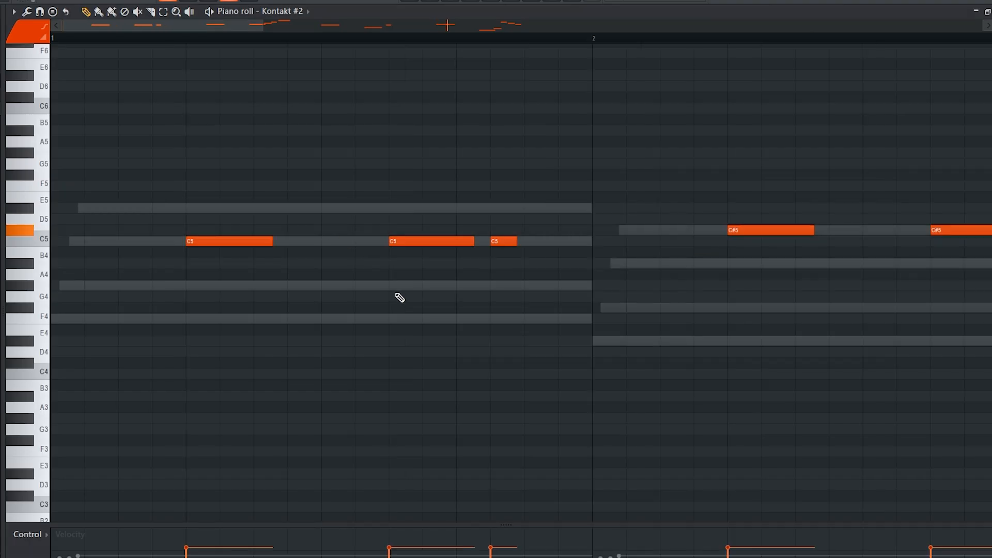
{"action": "scroll", "coordinate": [372, 310], "scroll_direction": "down", "scroll_amount": 3}
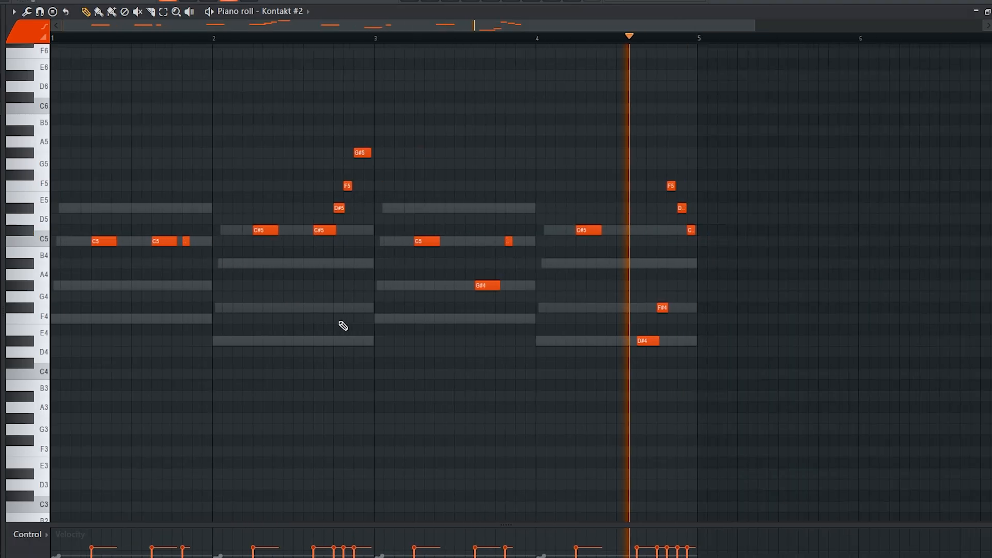
{"action": "scroll", "coordinate": [343, 325], "scroll_direction": "down", "scroll_amount": 2}
{"action": "key", "text": "alt+r"}
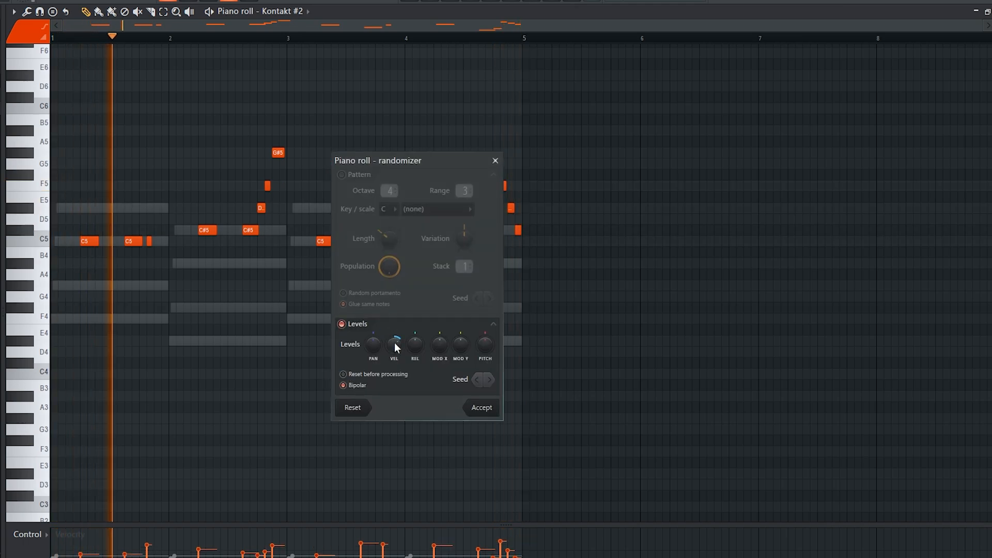
{"action": "left_click", "coordinate": [489, 409]}
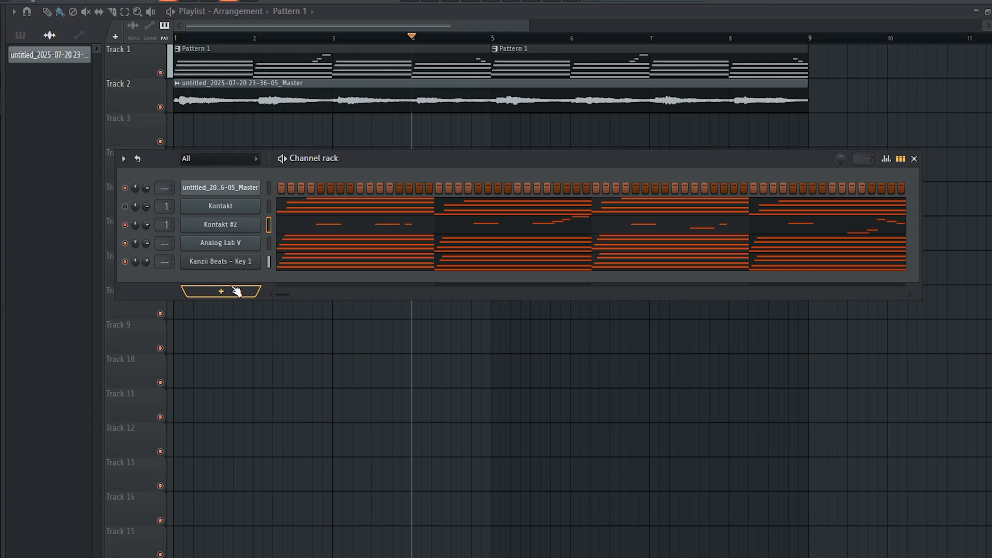
Add a Purity channel and enter short root notes at the bar starts: F4 in bars 1 and 3, D#4 in bars 2 and 4
{"action": "left_click", "coordinate": [236, 291]}
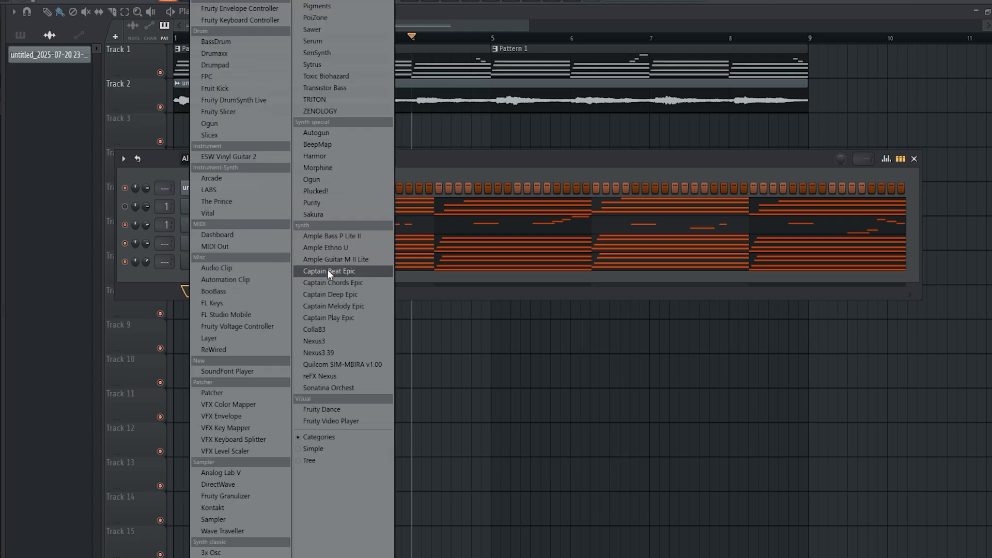
{"action": "left_click", "coordinate": [313, 202]}
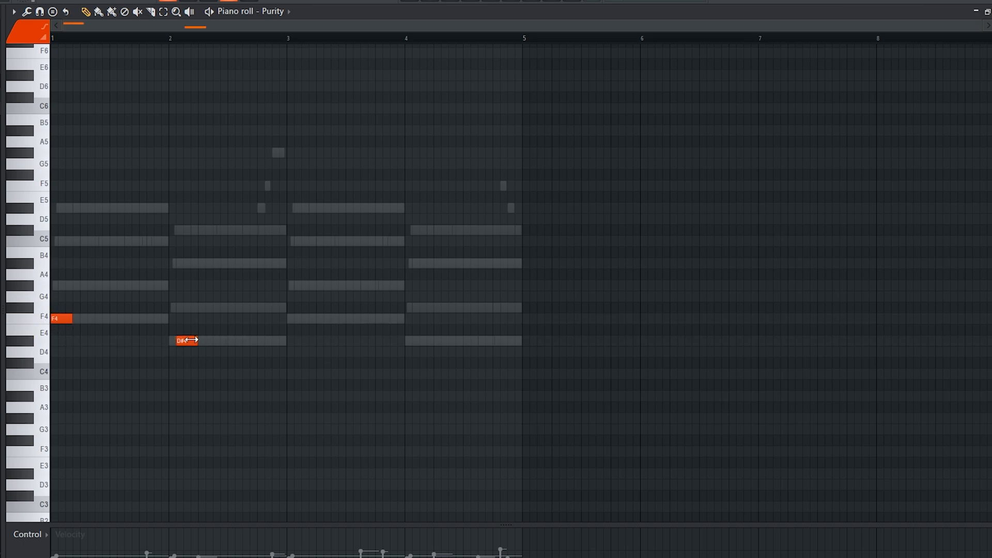
{"action": "left_click_drag", "start_coordinate": [192, 340], "coordinate": [185, 340]}
{"action": "key", "text": "space"}
{"action": "left_click", "coordinate": [289, 318]}
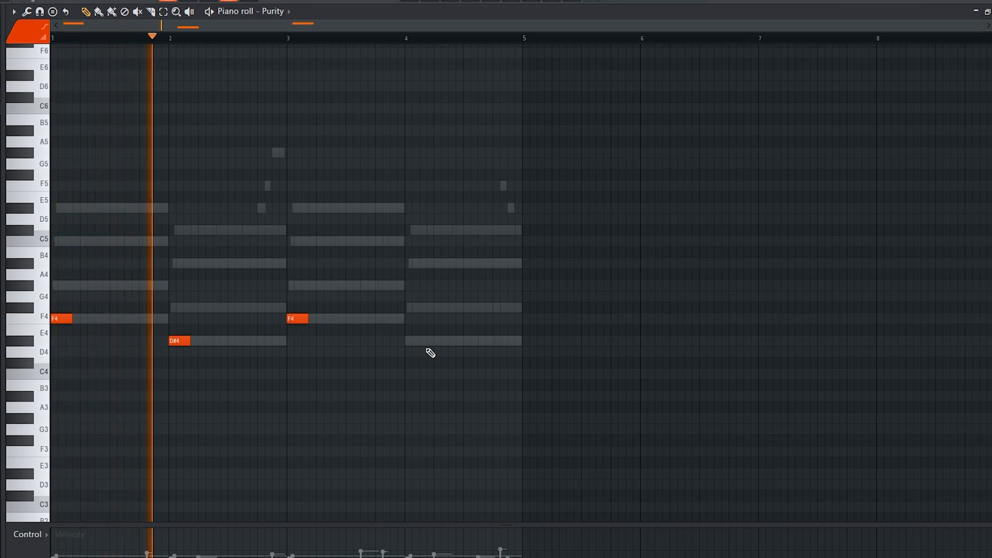
{"action": "left_click", "coordinate": [408, 340]}
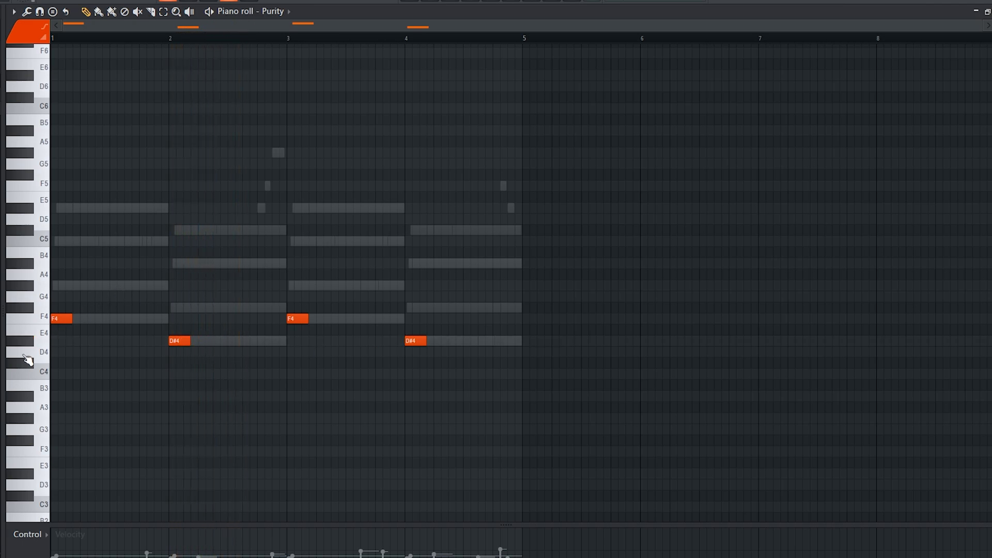
Add a G#4 note in the middle of bar 1 and two more D#4 notes in bar 2 of the Purity part
{"action": "scroll", "coordinate": [149, 297], "scroll_direction": "up", "scroll_amount": 2}
{"action": "key", "text": "space"}
{"action": "scroll", "coordinate": [169, 291], "scroll_direction": "down", "scroll_amount": 2}
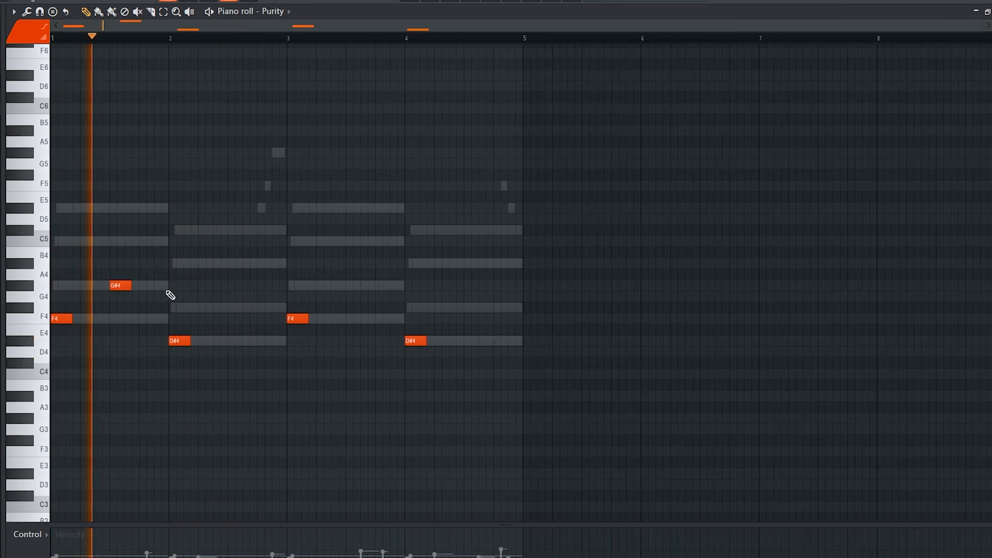
{"action": "key", "text": "space"}
{"action": "scroll", "coordinate": [229, 311], "scroll_direction": "down", "scroll_amount": 2}
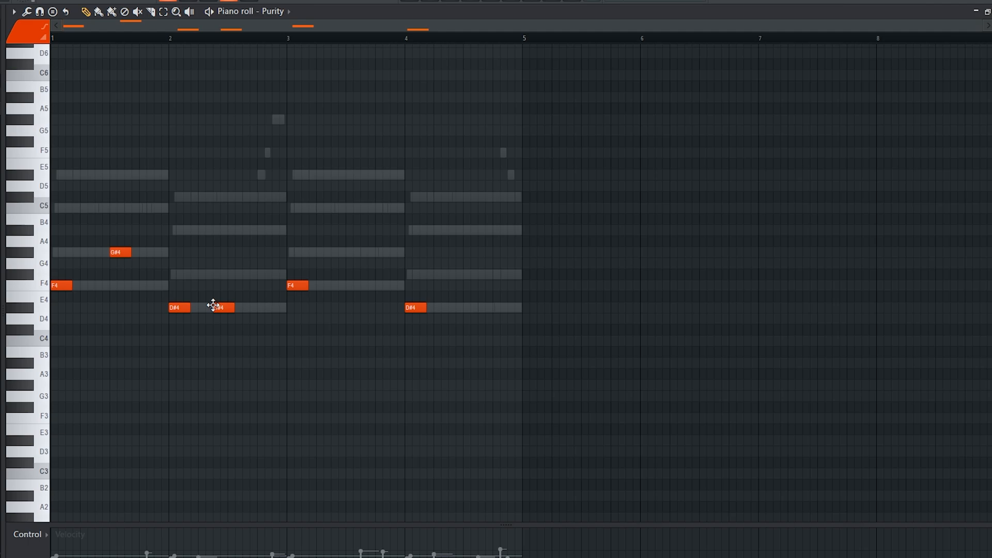
{"action": "scroll", "coordinate": [133, 253], "scroll_direction": "up", "scroll_amount": 1}
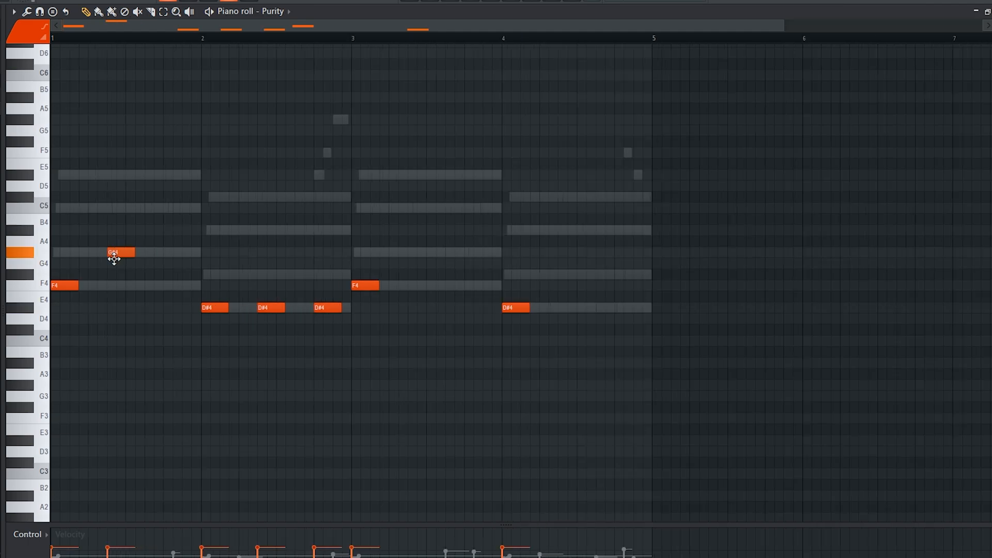
Add two short C5 notes in bar 1, one before and one after the G#4, and listen to the pattern
{"action": "scroll", "coordinate": [109, 240], "scroll_direction": "up", "scroll_amount": 2}
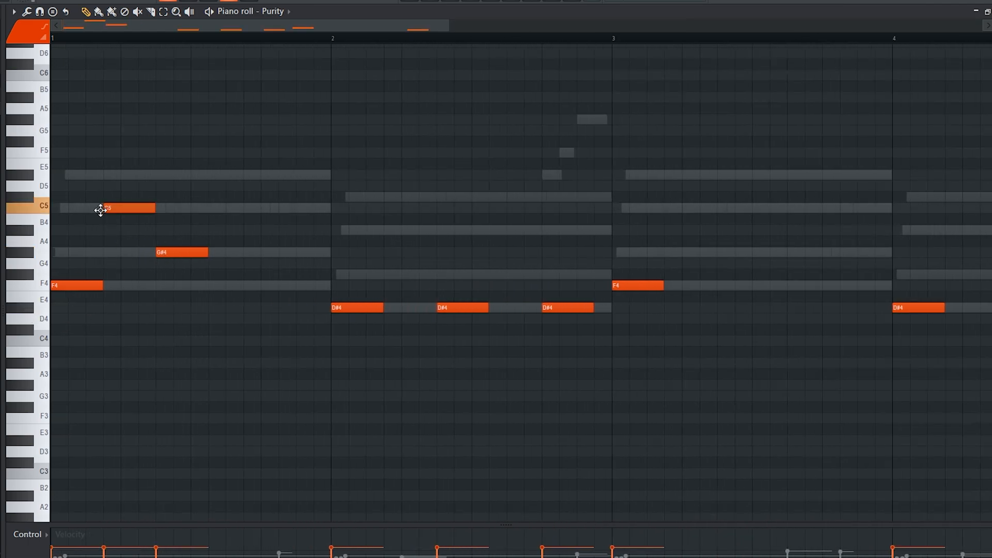
{"action": "left_click_drag", "start_coordinate": [153, 206], "coordinate": [116, 207]}
{"action": "key", "text": "space"}
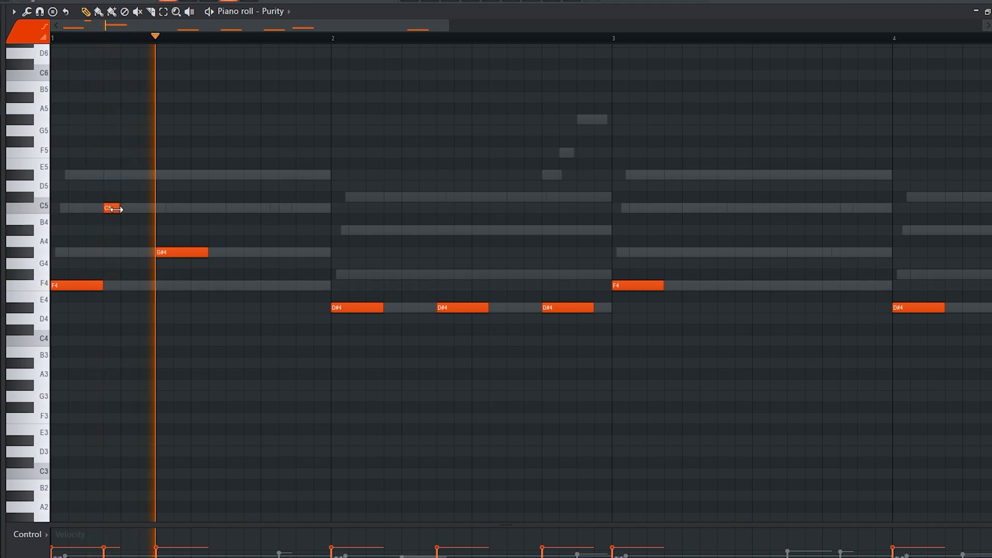
{"action": "key", "text": "space"}
{"action": "key", "text": "space"}
{"action": "left_click", "coordinate": [208, 209]}
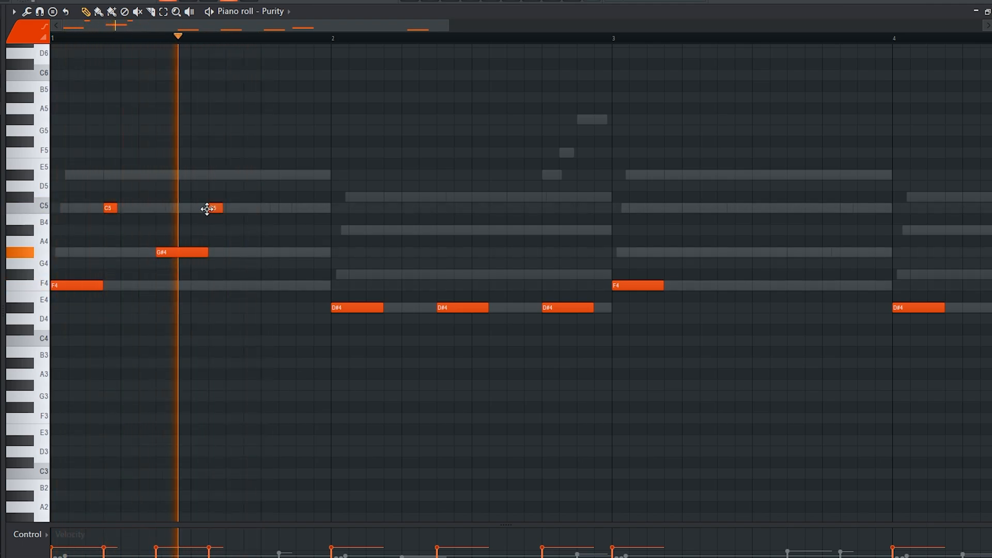
Add a second F4 note near the end of bar 1 and lengthen it to match the first F4
{"action": "scroll", "coordinate": [212, 215], "scroll_direction": "down", "scroll_amount": 2}
{"action": "key", "text": "space"}
{"action": "scroll", "coordinate": [207, 215], "scroll_direction": "down", "scroll_amount": 2}
{"action": "left_click", "coordinate": [169, 155]}
{"action": "key", "text": "space"}
{"action": "left_click_drag", "start_coordinate": [183, 153], "coordinate": [204, 151]}
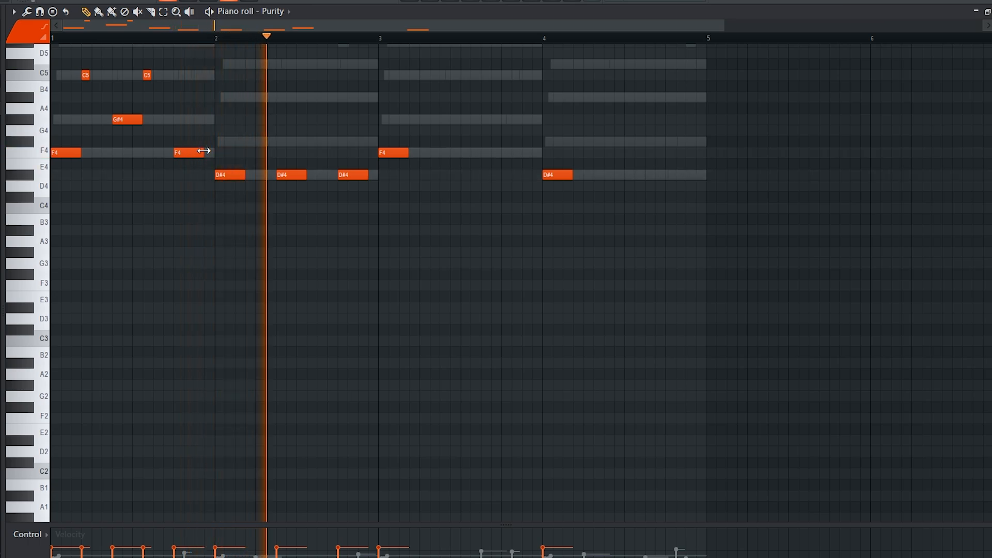
Add a short F5 at the end of bar 1, plus two short C#5 notes and a closing F5 in bar 2
{"action": "key", "text": "space"}
{"action": "scroll", "coordinate": [191, 162], "scroll_direction": "up", "scroll_amount": 3}
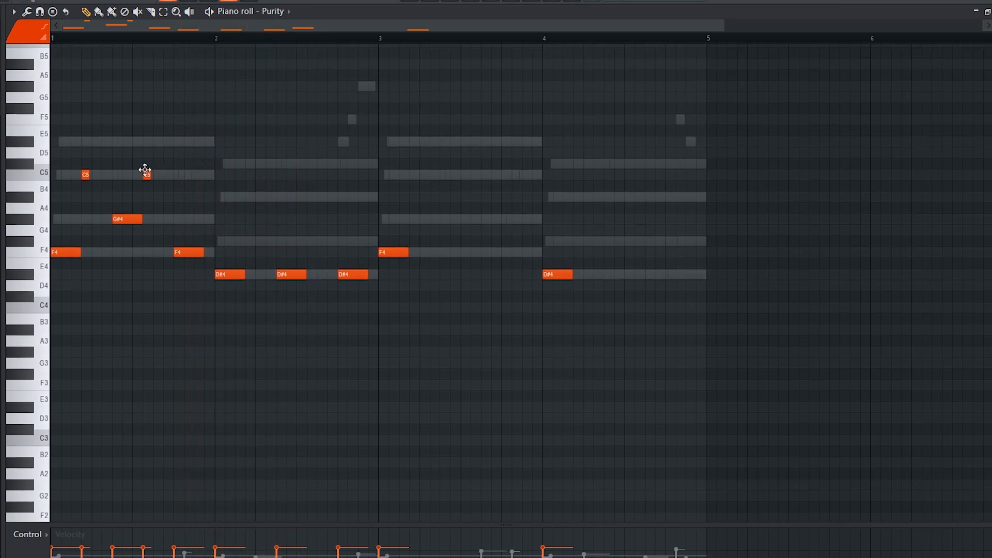
{"action": "key", "text": "space"}
{"action": "left_click", "coordinate": [207, 120]}
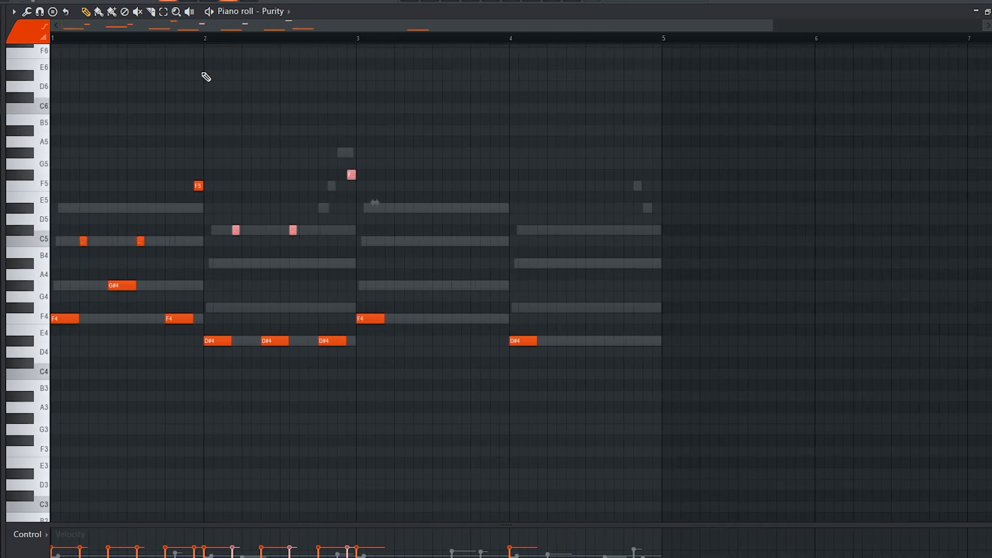
{"action": "left_click", "coordinate": [350, 144]}
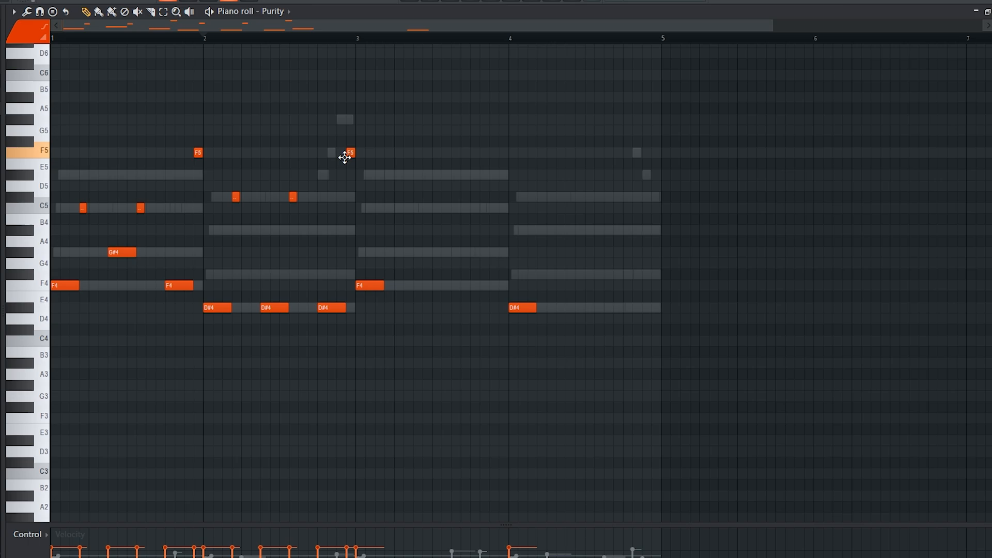
{"action": "key", "text": "space"}
{"action": "scroll", "coordinate": [350, 153], "scroll_direction": "up", "scroll_amount": 2}
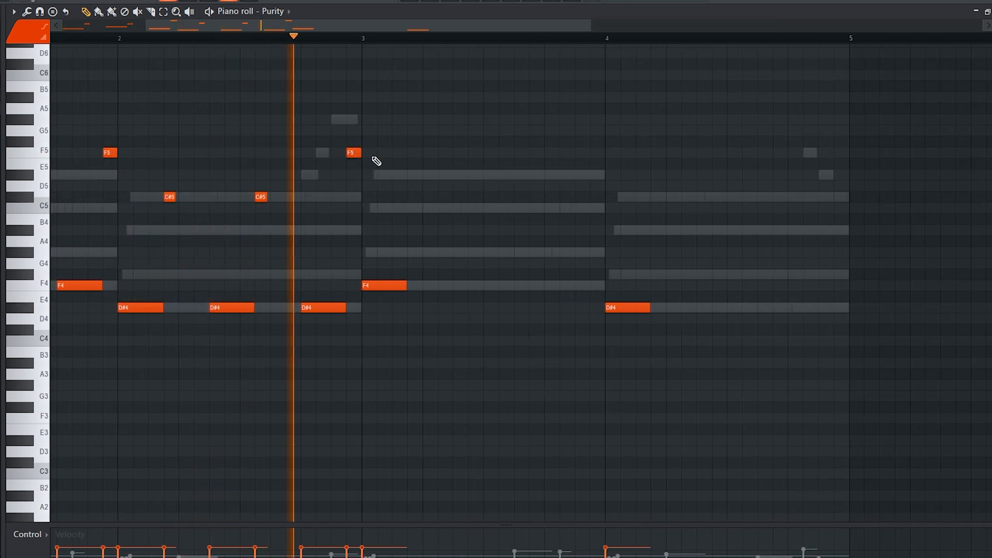
Delete the single notes in bars 3 and 4, duplicate the two-bar Purity phrase into those bars and play it
{"action": "scroll", "coordinate": [372, 157], "scroll_direction": "down", "scroll_amount": 2}
{"action": "right_click", "coordinate": [311, 156]}
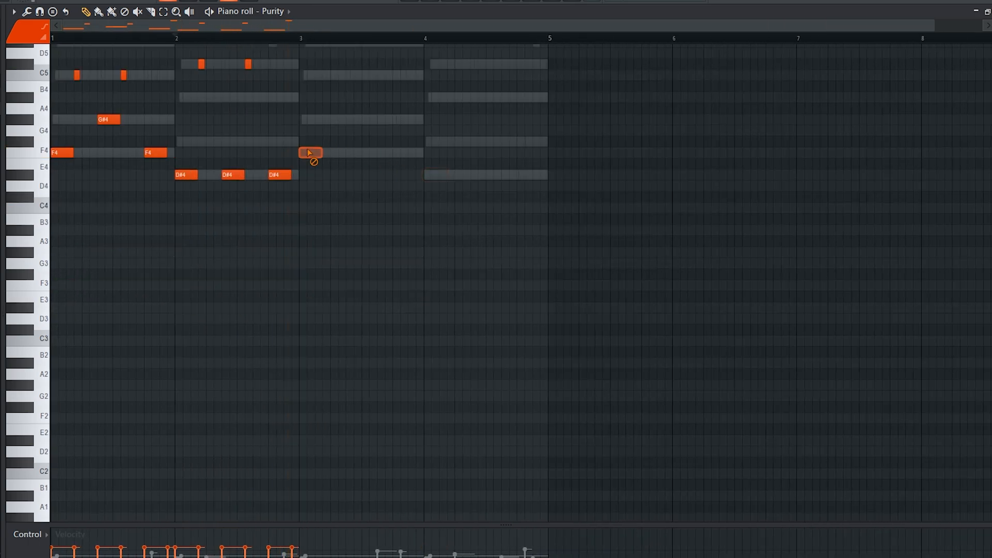
{"action": "scroll", "coordinate": [314, 165], "scroll_direction": "up", "scroll_amount": 2}
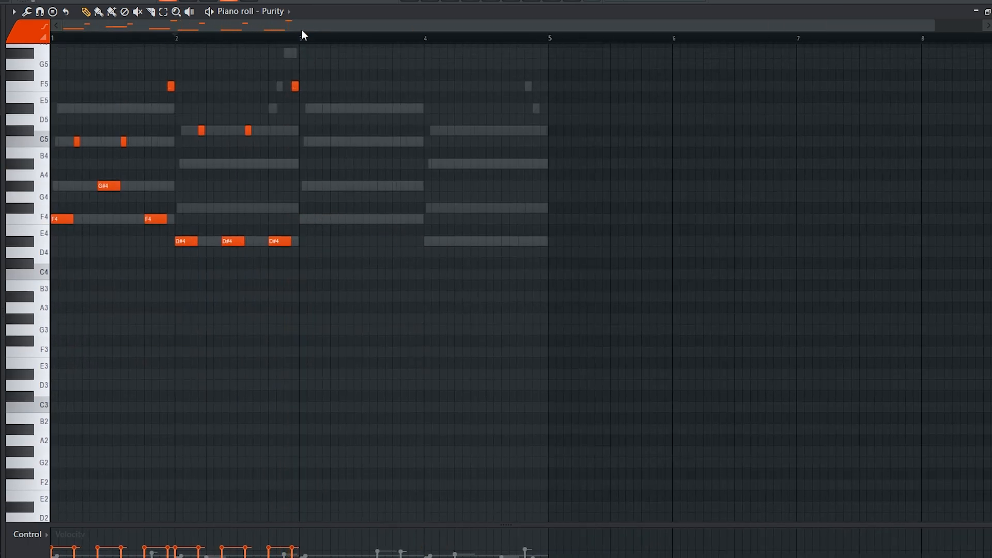
{"action": "key", "text": "ctrl+a"}
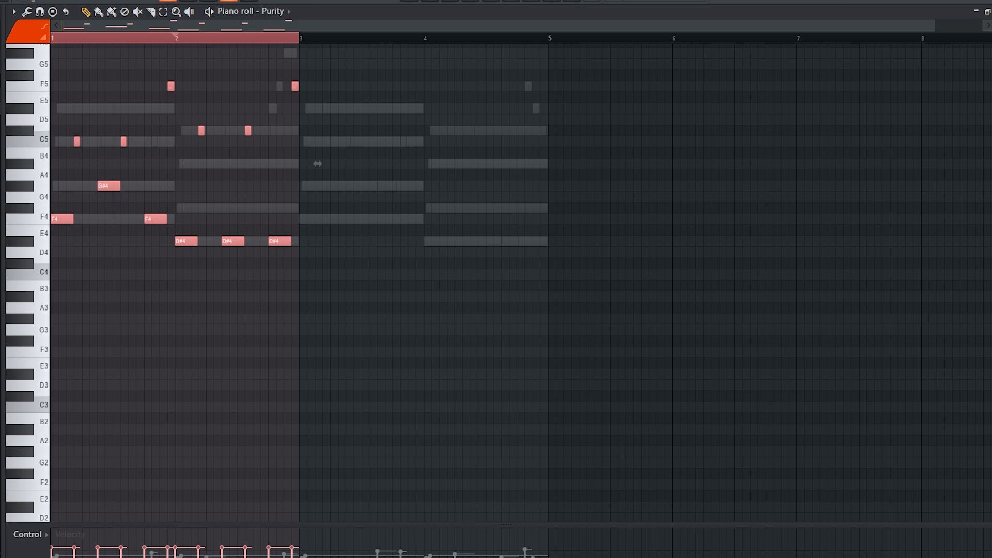
{"action": "key", "text": "ctrl+b"}
{"action": "key", "text": "space"}
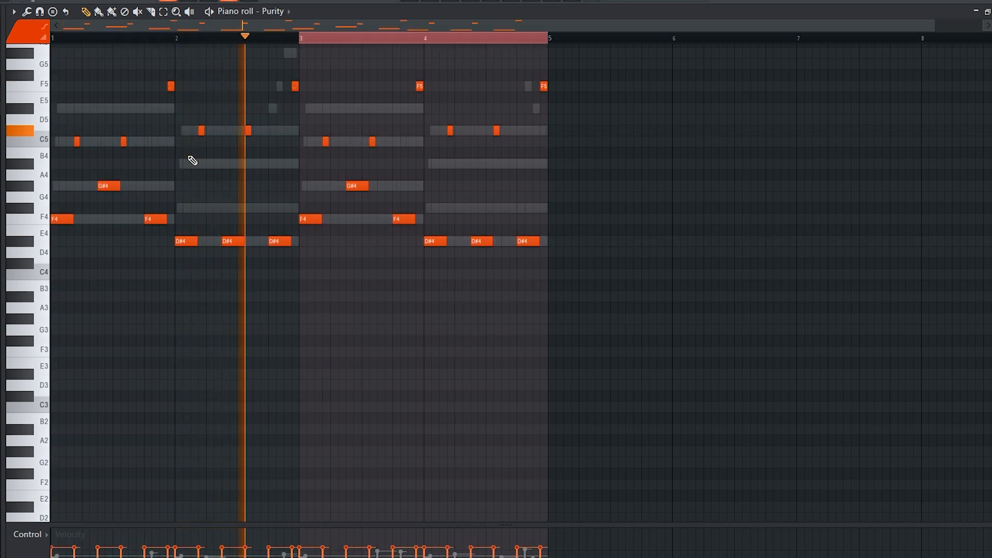
{"action": "key", "text": "ctrl+d"}
{"action": "scroll", "coordinate": [193, 173], "scroll_direction": "down", "scroll_amount": 1}
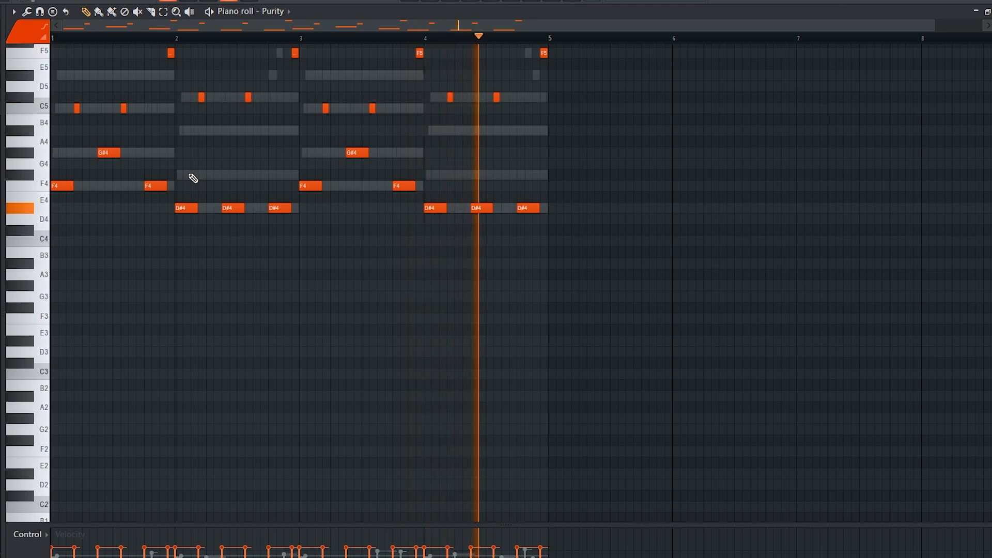
{"action": "scroll", "coordinate": [248, 276], "scroll_direction": "up", "scroll_amount": 2}
Return to the playlist and open the LOOPS folder of the KXVI vocals pack in the browser
{"action": "key", "text": "F5"}
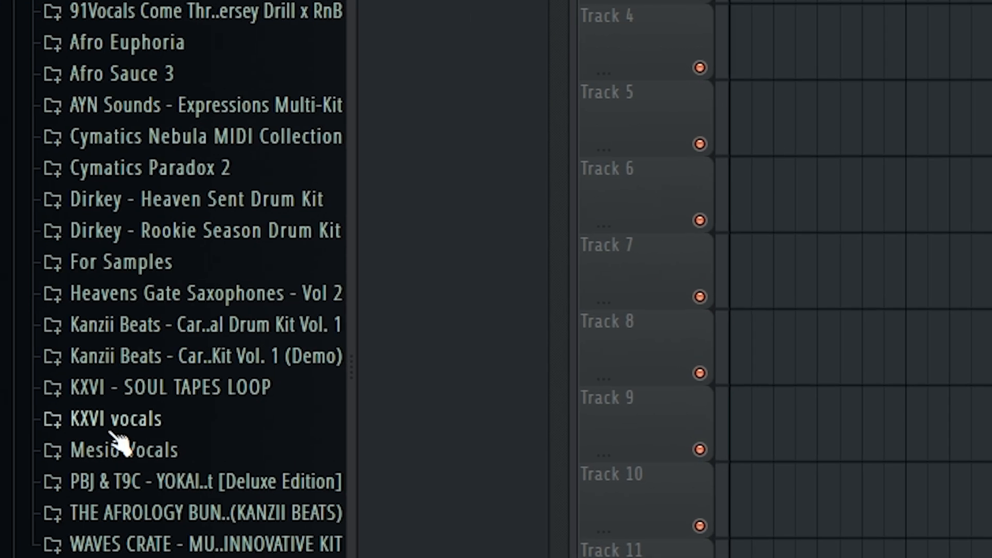
{"action": "left_click", "coordinate": [106, 434]}
{"action": "left_click", "coordinate": [192, 167]}
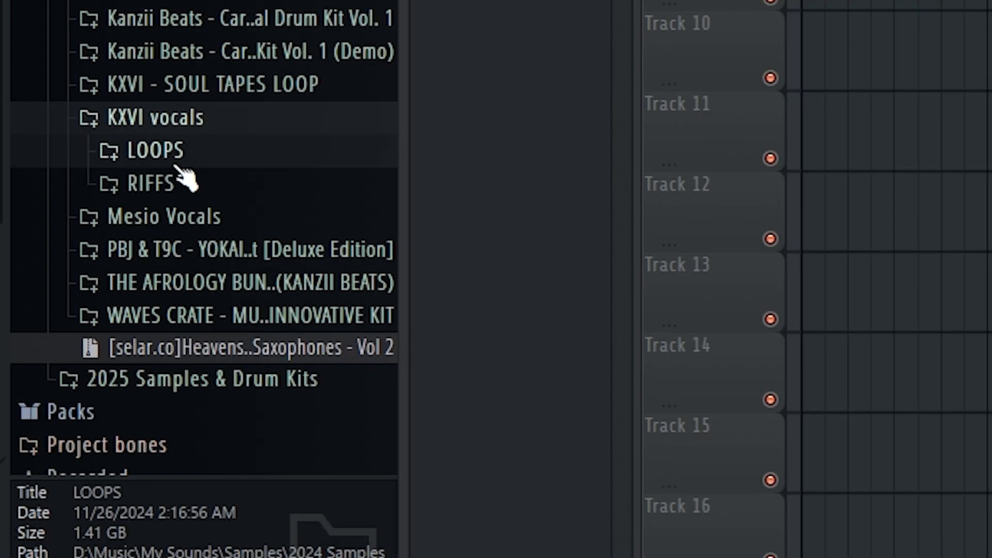
{"action": "scroll", "coordinate": [192, 227], "scroll_direction": "down", "scroll_amount": 2}
Audition several female vocal loops from the LOOPS folder, including Female Vocal Loop 17
{"action": "left_click", "coordinate": [180, 266]}
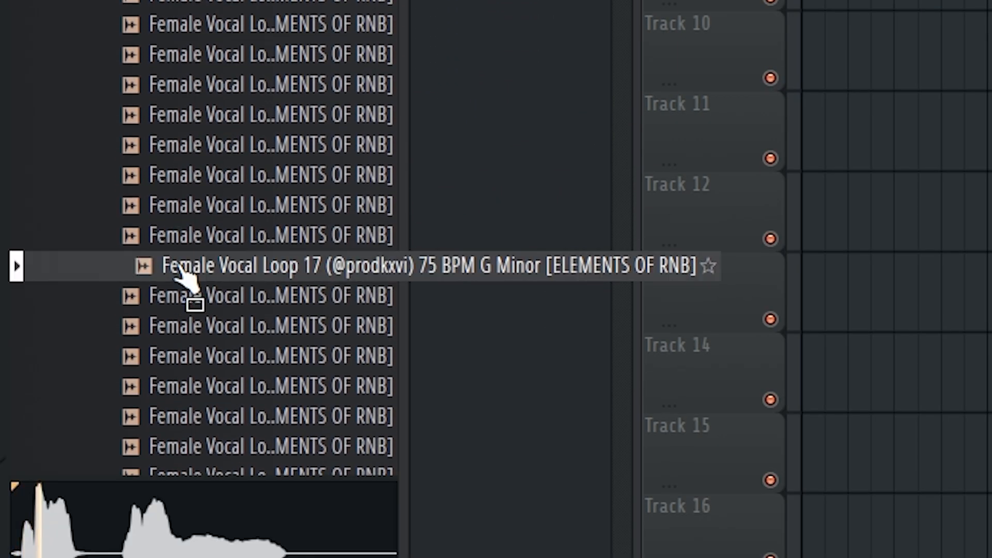
{"action": "scroll", "coordinate": [180, 266], "scroll_direction": "down", "scroll_amount": 4}
{"action": "left_click", "coordinate": [183, 266]}
{"action": "left_click", "coordinate": [202, 212]}
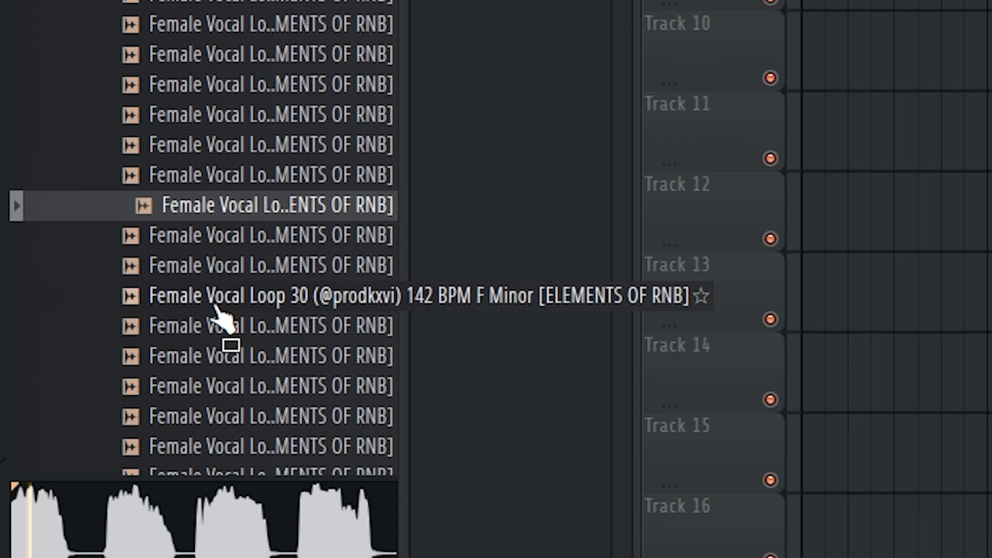
{"action": "scroll", "coordinate": [217, 310], "scroll_direction": "down", "scroll_amount": 6}
{"action": "left_click", "coordinate": [222, 264]}
{"action": "left_click", "coordinate": [223, 354]}
{"action": "left_click", "coordinate": [230, 238]}
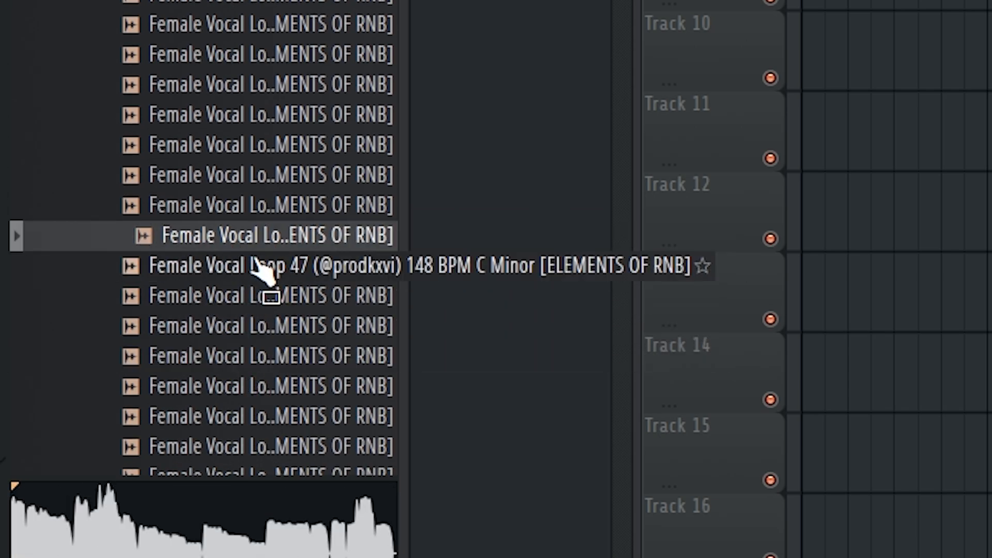
Place Female Vocal Loop 47 on Track 3 from bar 1 and duplicate the Track 1 and 2 clips from bar 9
{"action": "left_click", "coordinate": [257, 267]}
{"action": "left_click_drag", "start_coordinate": [341, 235], "coordinate": [224, 135]}
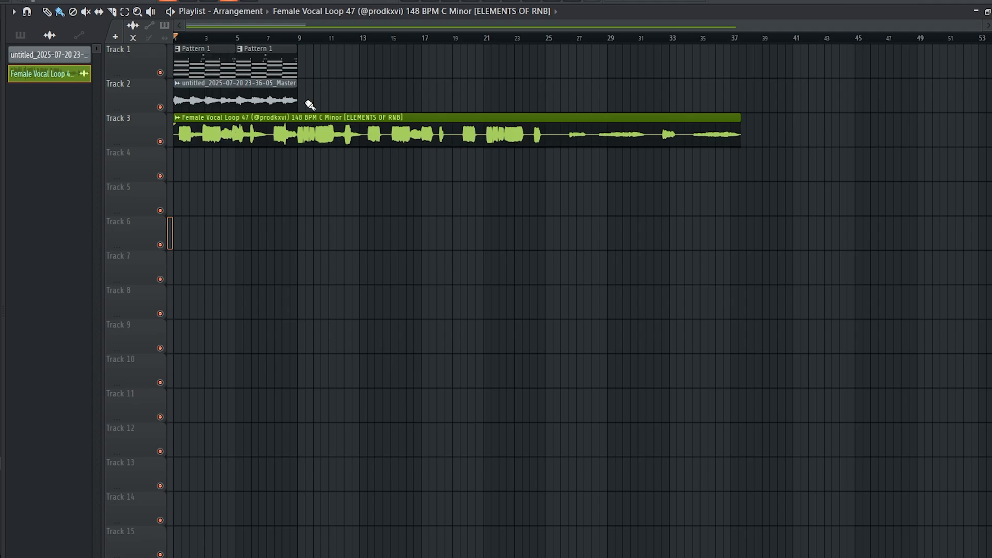
{"action": "left_click_drag", "start_coordinate": [310, 105], "coordinate": [321, 54]}
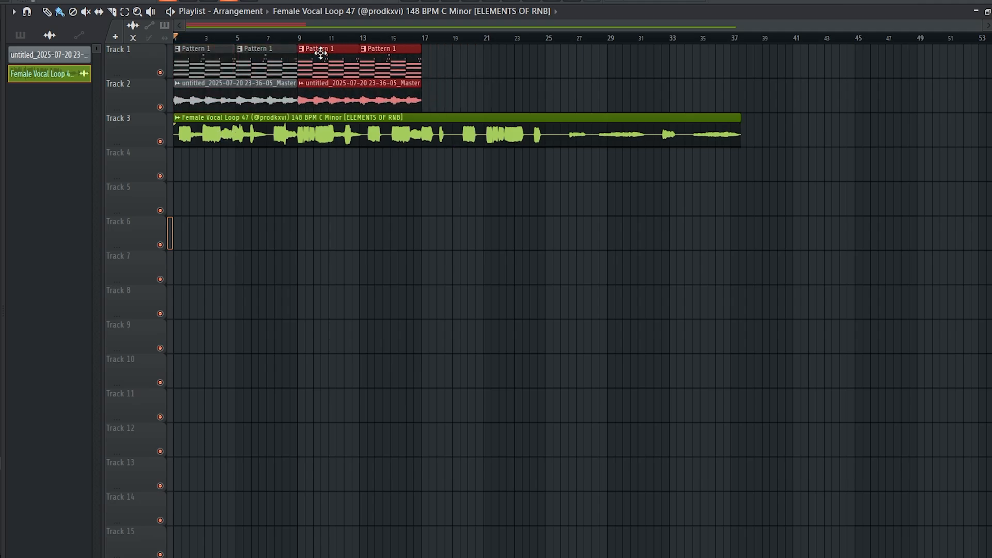
Set the time-stretching mode of the Female Vocal Loop 47 clip to Stretch
{"action": "double_click", "coordinate": [321, 133]}
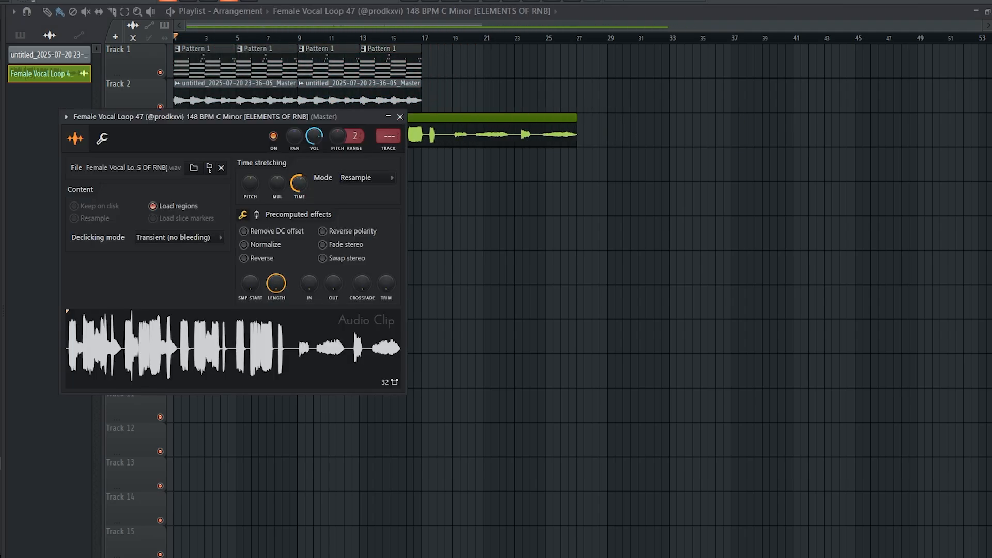
{"action": "left_click", "coordinate": [356, 177]}
{"action": "left_click", "coordinate": [351, 216]}
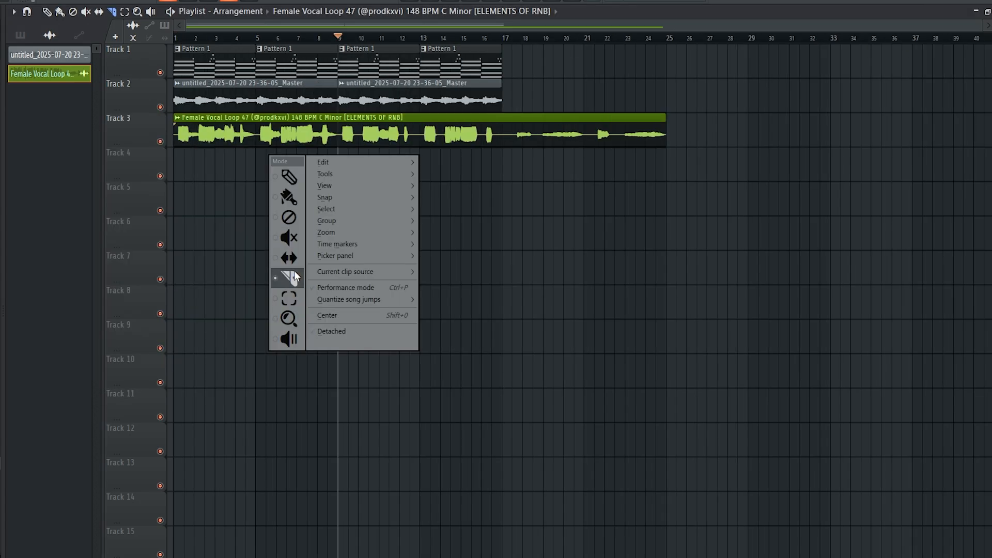
Slice the vocal loop at bar 17, delete the part before the cut and move the remaining part to bar 1
{"action": "left_click", "coordinate": [288, 279]}
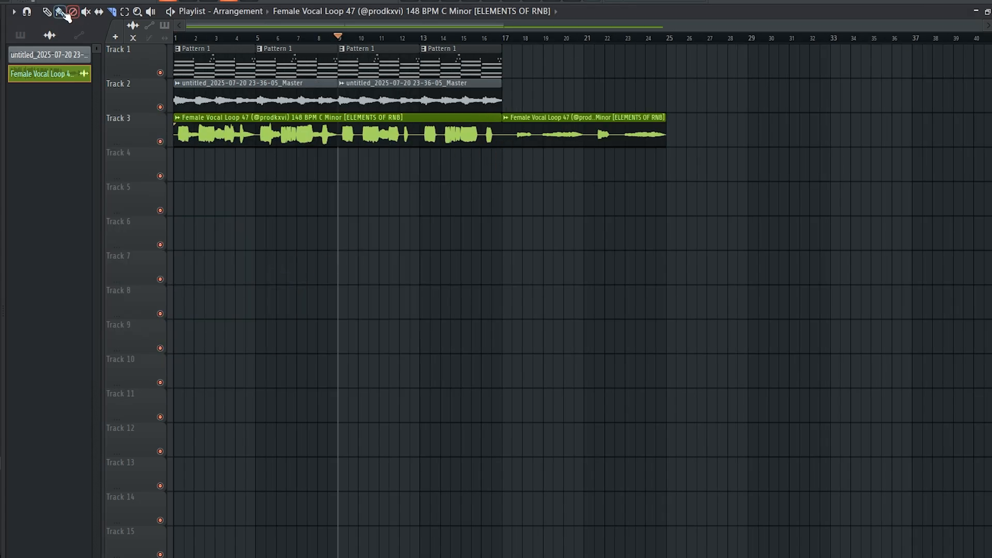
{"action": "right_click", "coordinate": [455, 144]}
{"action": "left_click_drag", "start_coordinate": [619, 135], "coordinate": [113, 103]}
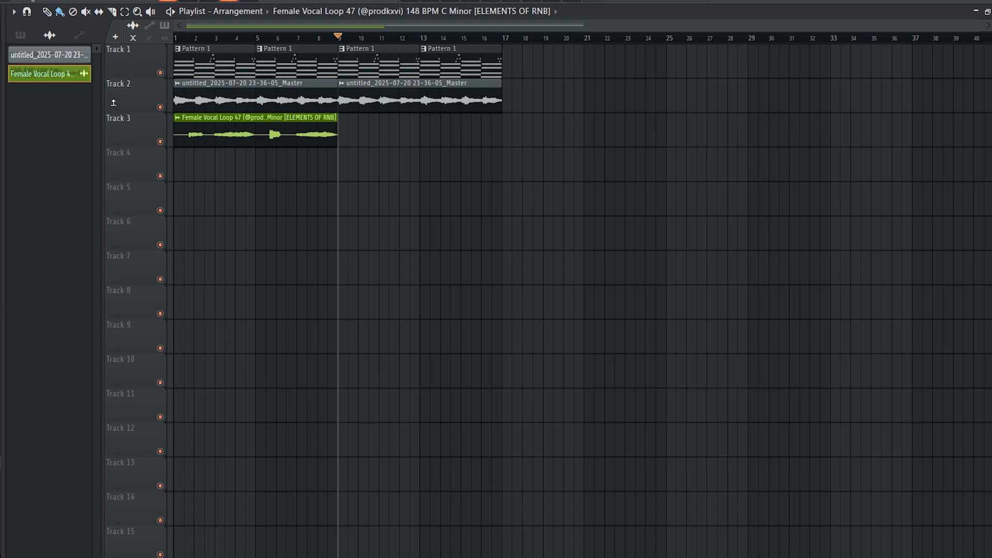
Adjust the vocal loop's channel volume during playback and duplicate the trimmed clip from bar 9
{"action": "key", "text": "space"}
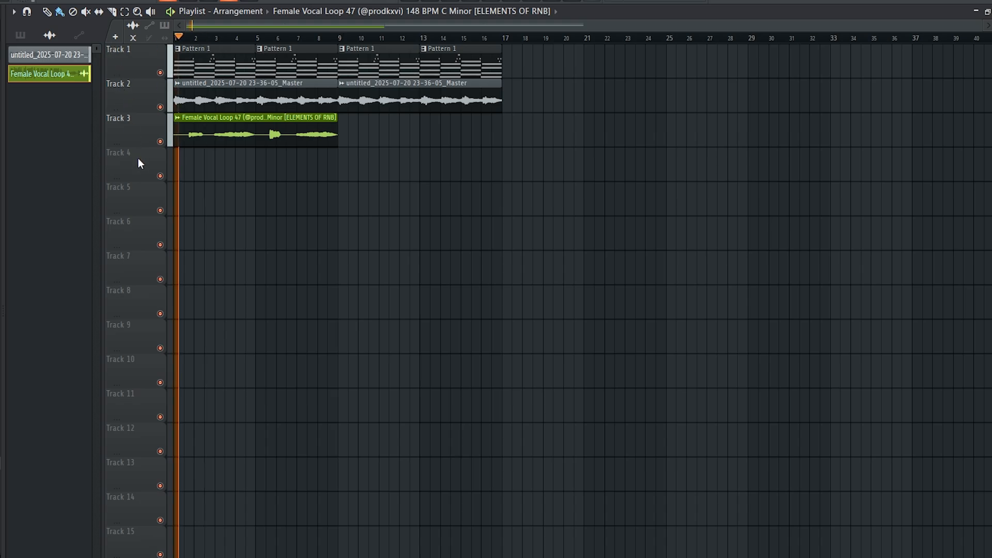
{"action": "scroll", "coordinate": [310, 137], "scroll_direction": "up", "scroll_amount": 2, "text": "ctrl"}
{"action": "double_click", "coordinate": [274, 133]}
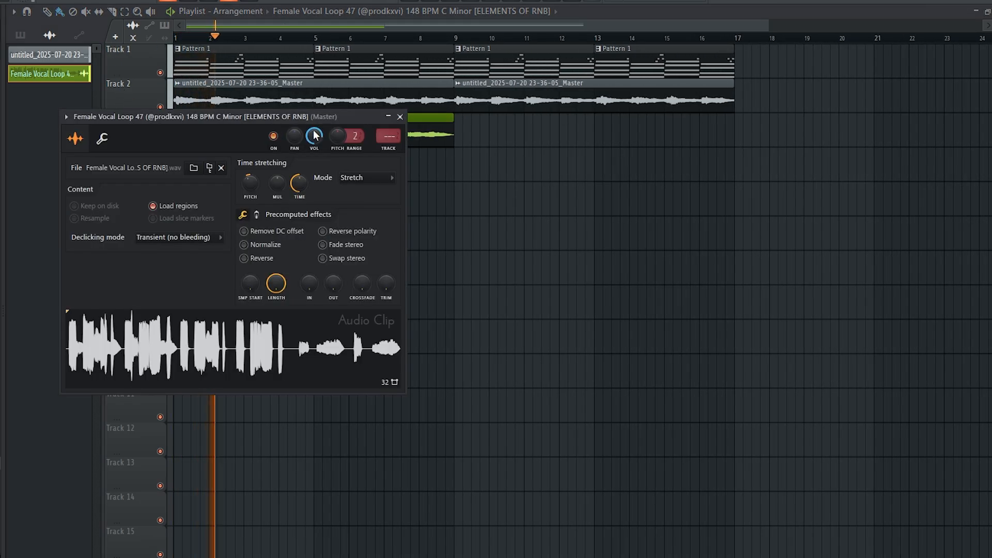
{"action": "left_click_drag", "start_coordinate": [321, 116], "coordinate": [373, 181]}
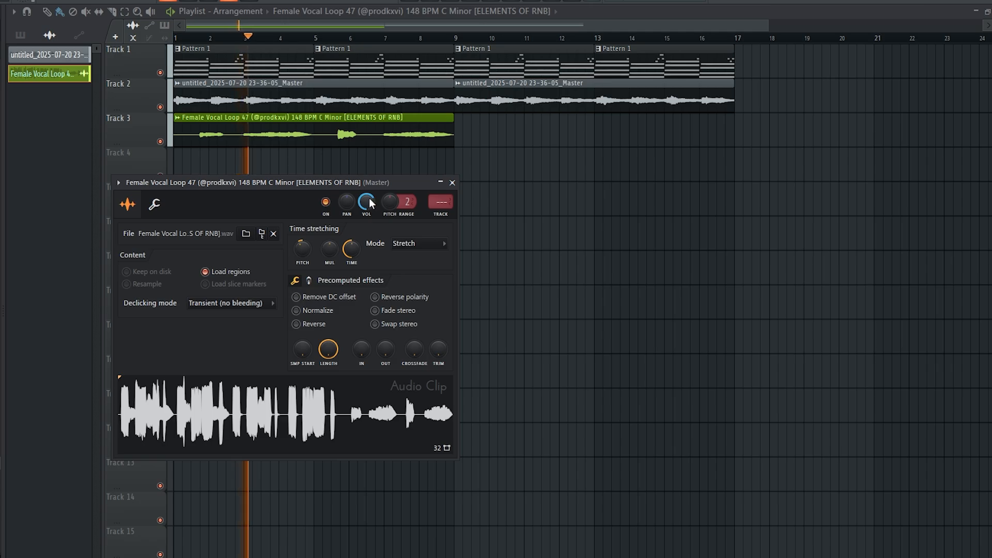
{"action": "left_click", "coordinate": [452, 183]}
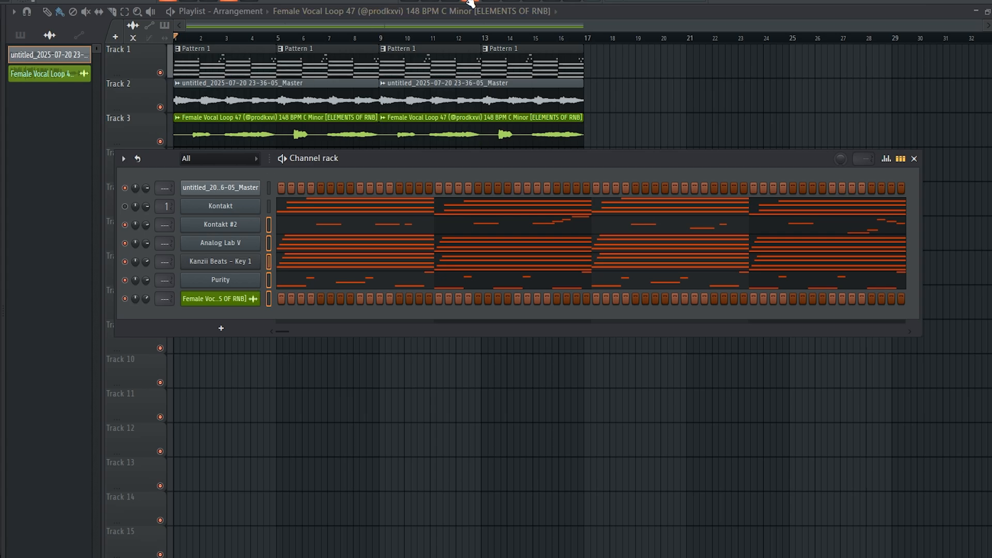
Open RC-20 Retro Color on the Kontakt #2 mixer track and load its Lush & Crunch Guitar 2 preset
{"action": "left_click", "coordinate": [470, 3]}
{"action": "left_click", "coordinate": [955, 263]}
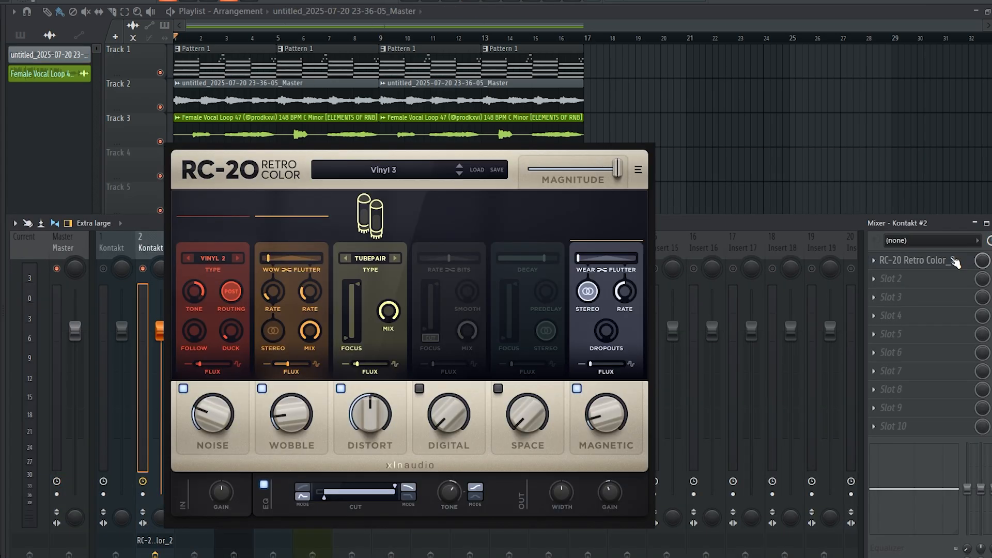
{"action": "left_click", "coordinate": [386, 175]}
{"action": "scroll", "coordinate": [371, 265], "scroll_direction": "up", "scroll_amount": 5}
{"action": "left_click", "coordinate": [279, 239]}
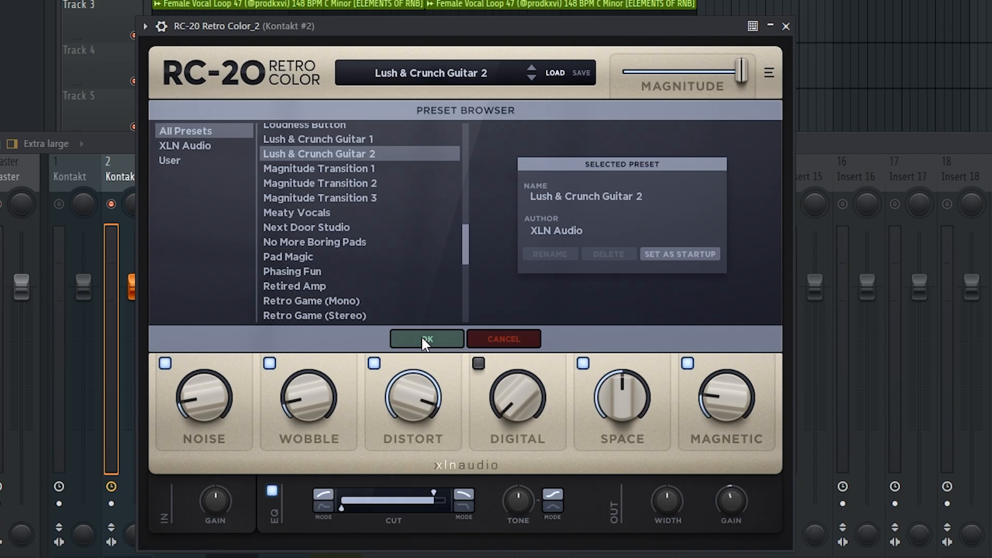
{"action": "left_click", "coordinate": [586, 525]}
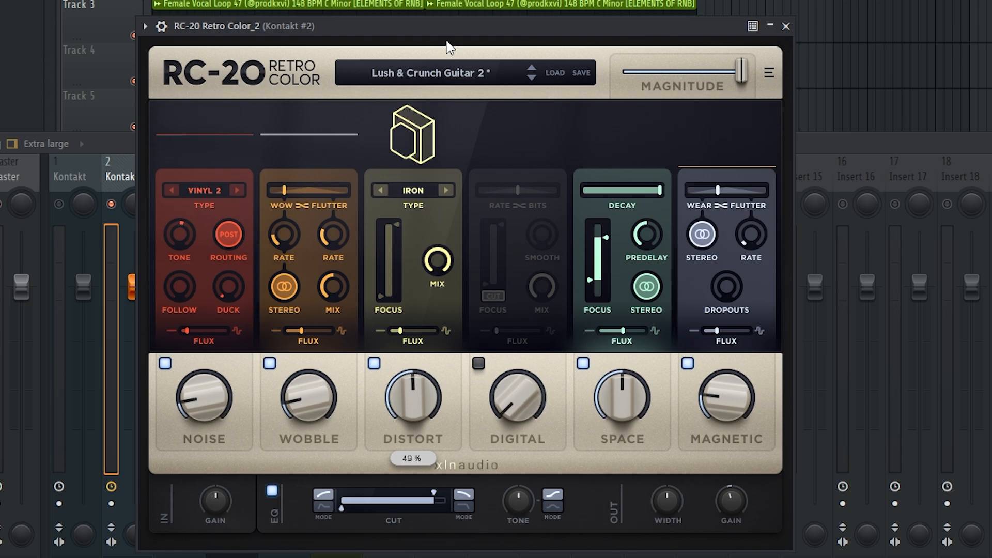
Lower the Distort amount in the Kontakt #2 RC-20 and raise its EQ high cut during playback
{"action": "key", "text": "space"}
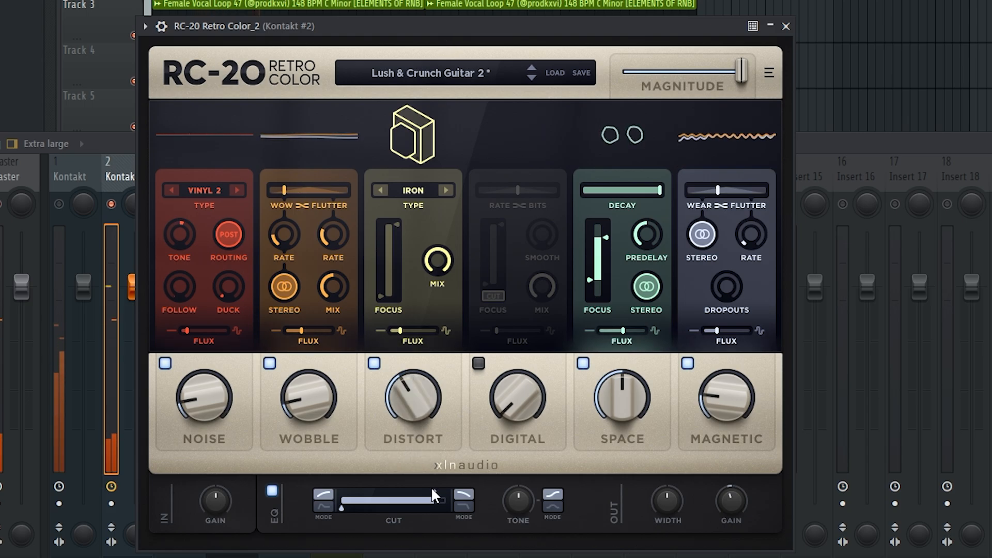
{"action": "left_click_drag", "start_coordinate": [433, 493], "coordinate": [446, 492]}
{"action": "mouse_move", "coordinate": [196, 393]}
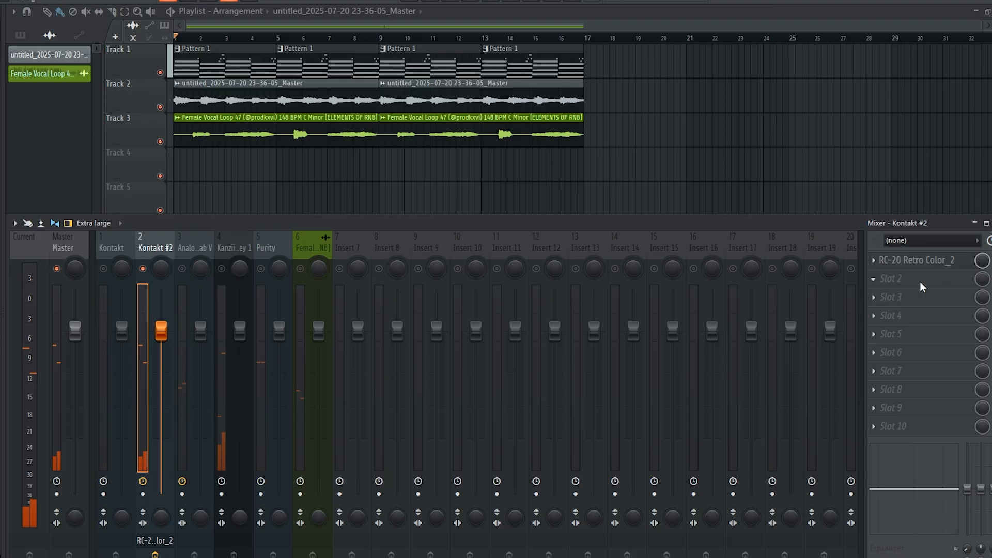
Add ValhallaVintageVerb to slot 2 of the Kontakt #2 mixer track and reduce its Mix
{"action": "left_click", "coordinate": [909, 279]}
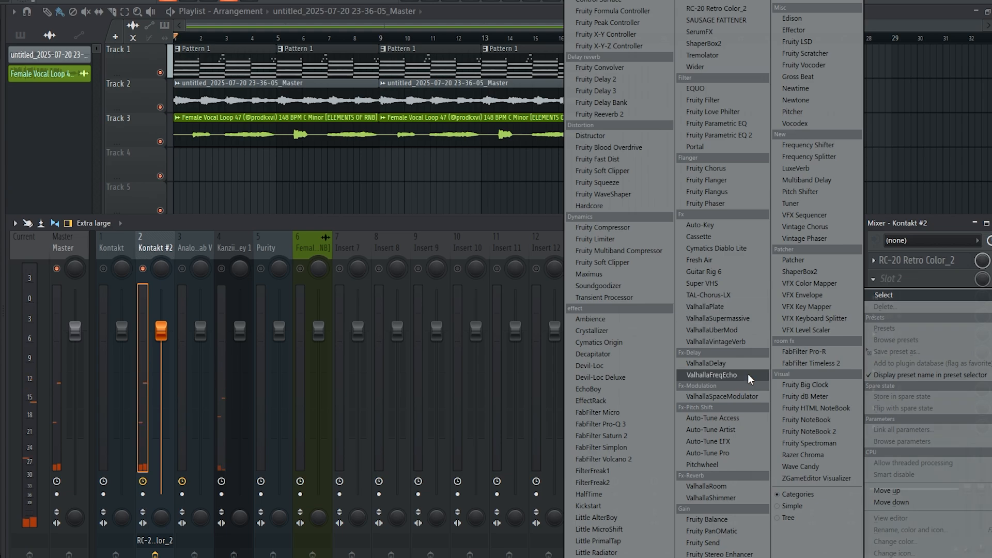
{"action": "left_click", "coordinate": [728, 338]}
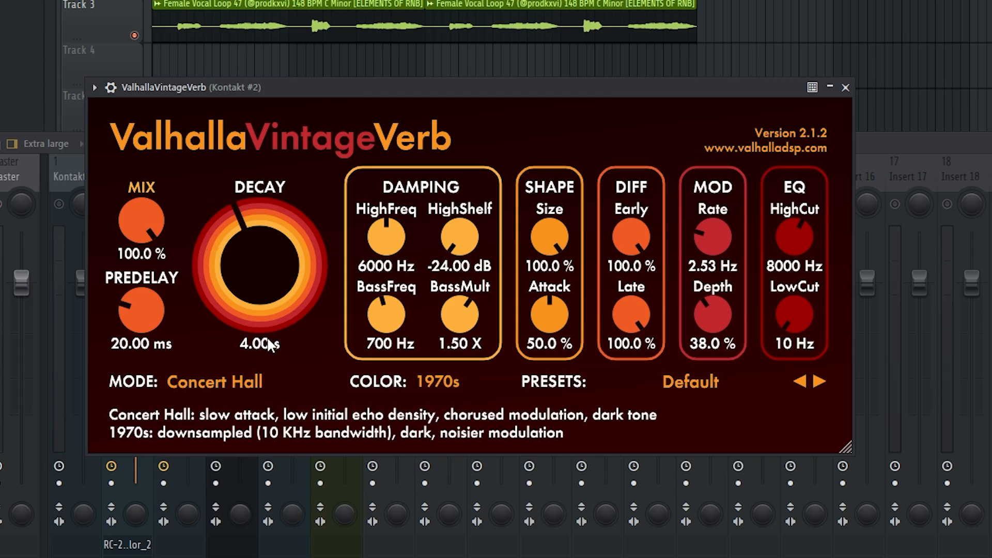
{"action": "left_click", "coordinate": [266, 343]}
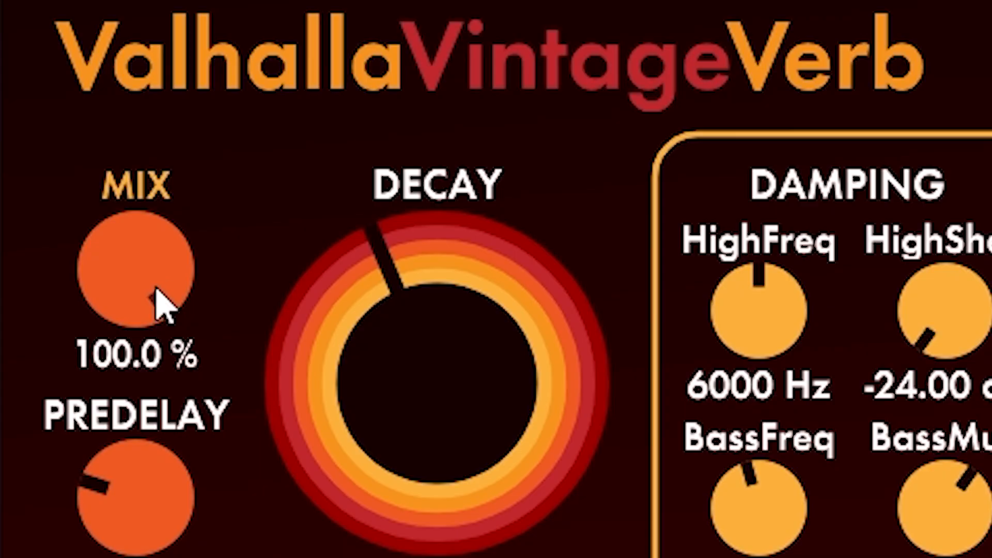
{"action": "left_click_drag", "start_coordinate": [155, 288], "coordinate": [214, 356]}
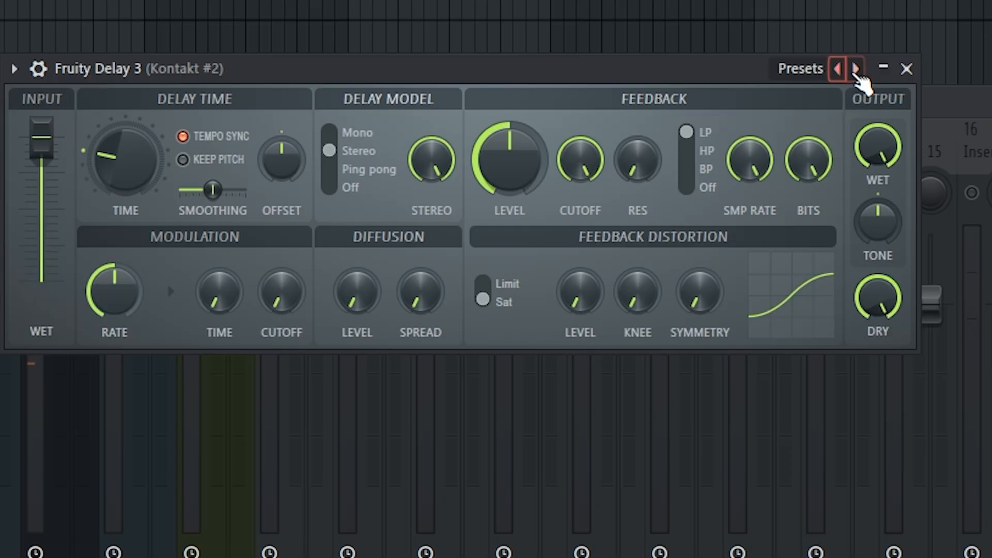
Add Fruity Delay 3 to slot 3 of Kontakt #2 with the Ping pong preset and adjust its wet level
{"action": "left_click", "coordinate": [856, 70]}
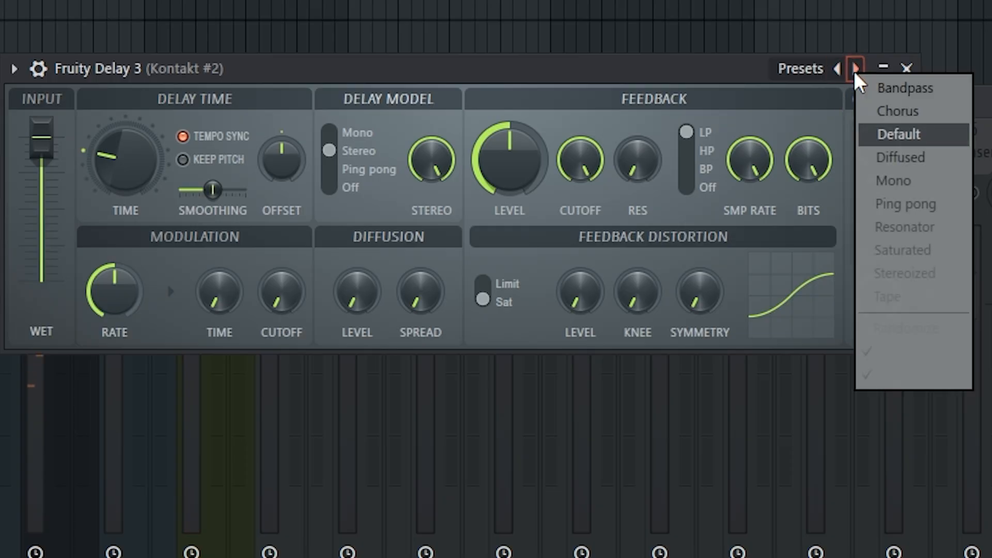
{"action": "left_click", "coordinate": [910, 204]}
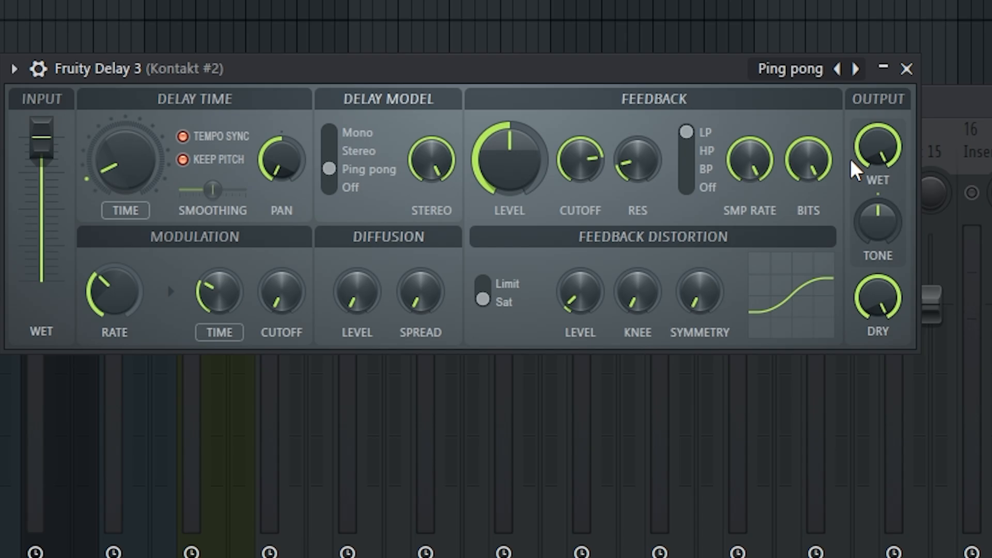
{"action": "left_click_drag", "start_coordinate": [852, 166], "coordinate": [852, 149]}
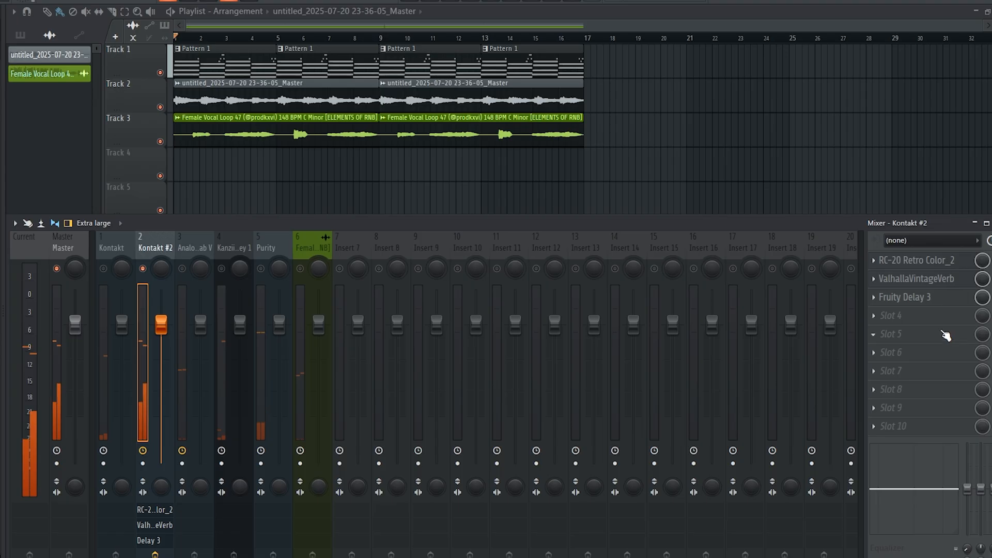
Add Super VHS to slot 4 of the Kontakt #2 mixer track and switch on its Magic effect
{"action": "left_click", "coordinate": [904, 316]}
{"action": "left_click", "coordinate": [715, 283]}
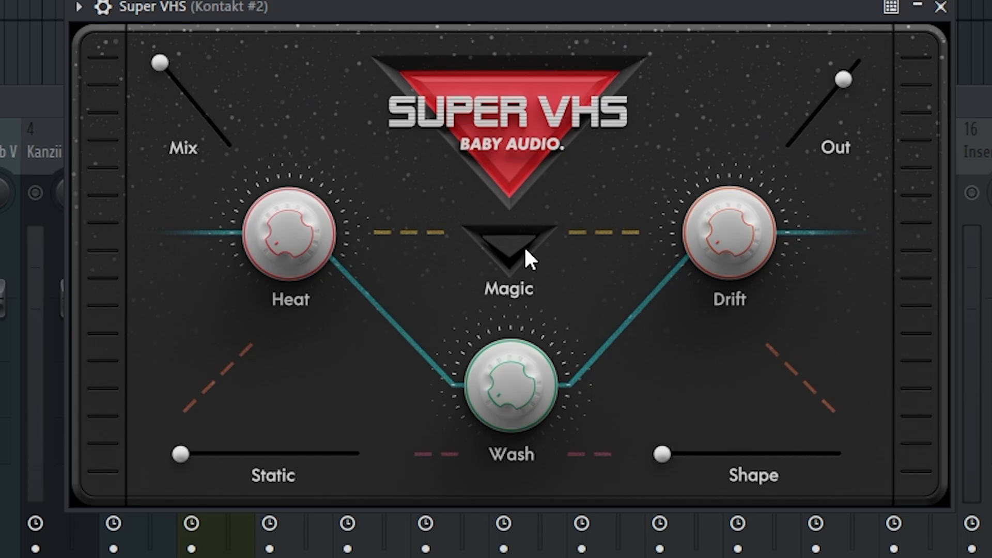
{"action": "left_click", "coordinate": [516, 245]}
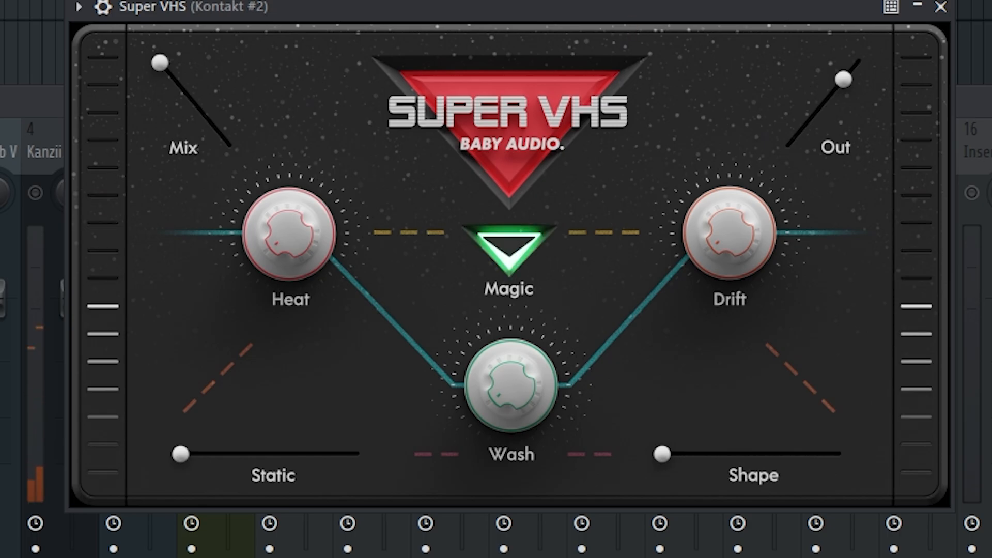
{"action": "key", "text": "Escape"}
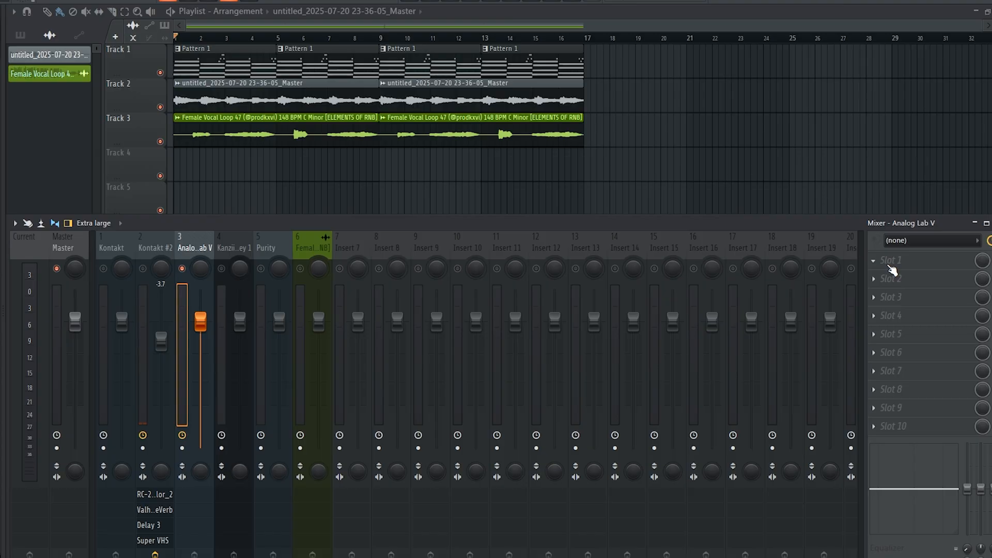
Add RC-20 Retro Color to the Analog Lab V mixer track, lower its Noise and Distort, and raise Space
{"action": "left_click", "coordinate": [887, 263]}
{"action": "mouse_move", "coordinate": [883, 276]}
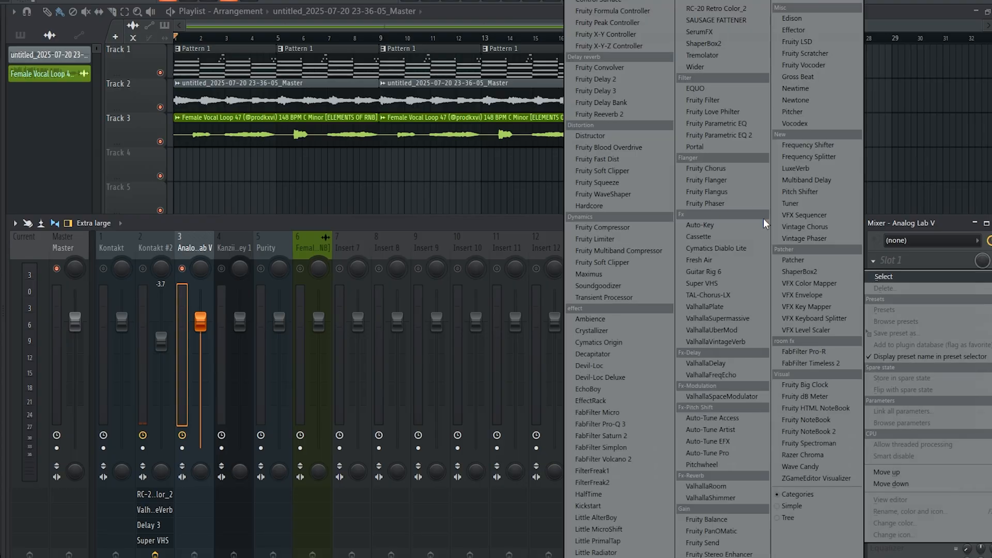
{"action": "left_click", "coordinate": [737, 8]}
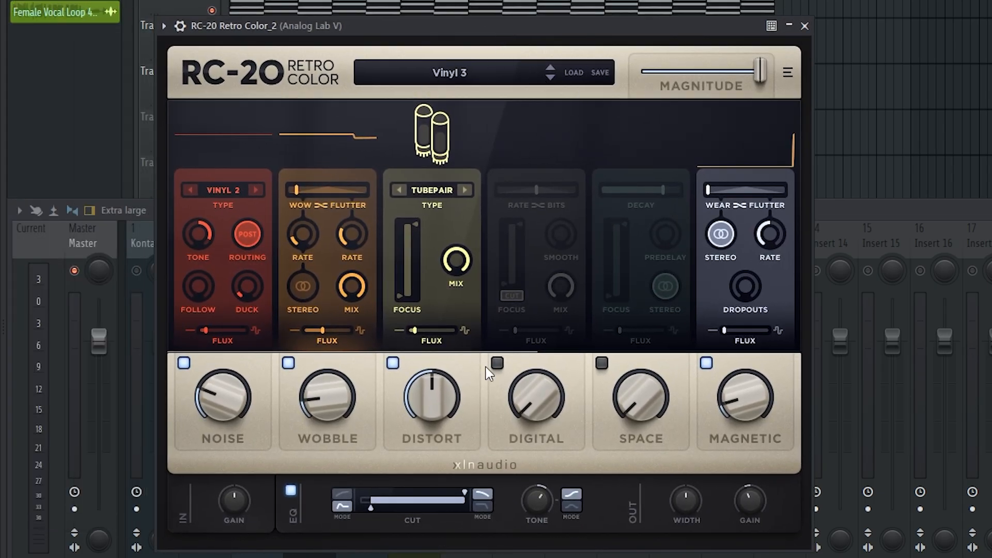
{"action": "left_click_drag", "start_coordinate": [433, 396], "coordinate": [410, 408]}
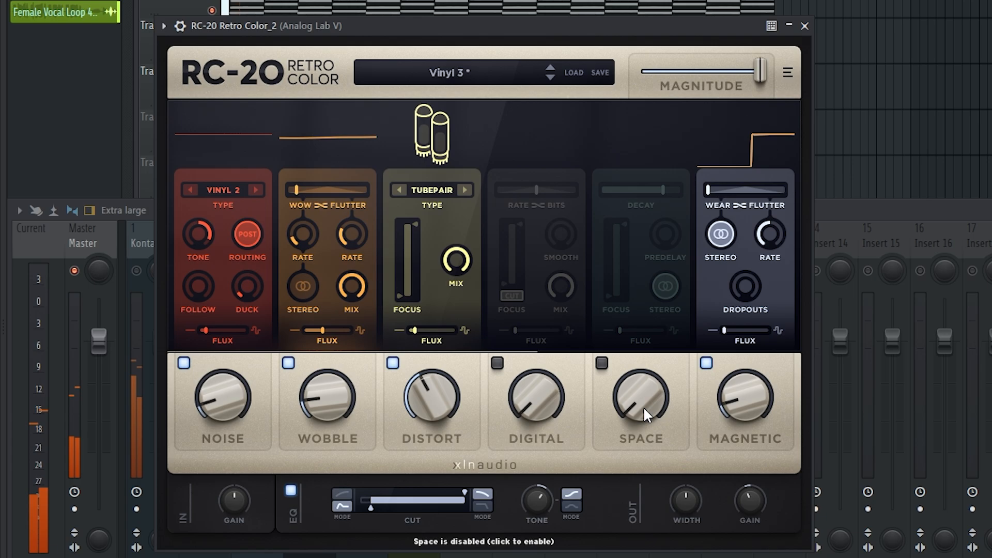
{"action": "left_click_drag", "start_coordinate": [643, 407], "coordinate": [622, 329]}
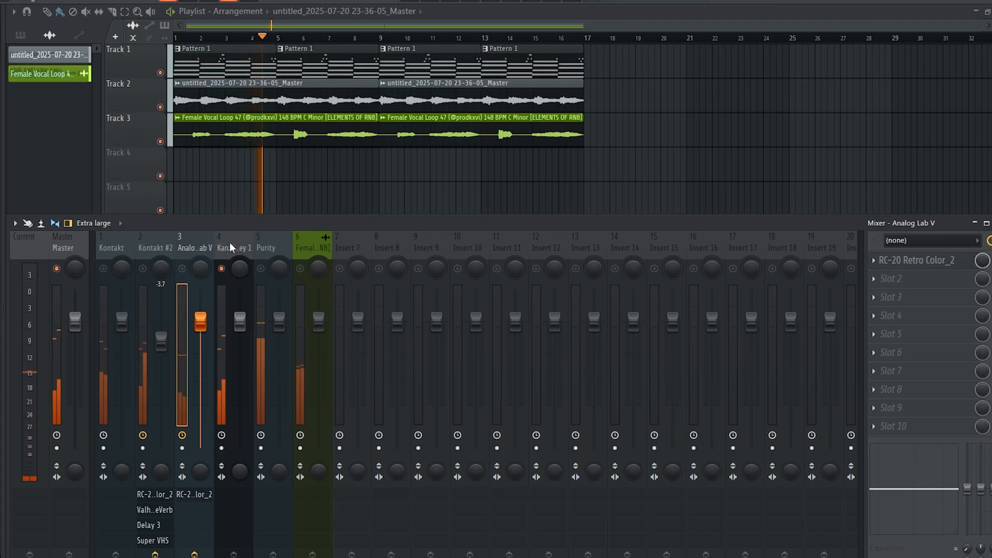
Add Fruity Parametric EQ 2 to the Kanzii Beats - Key 1 track, cutting lows around 62 Hz and lowering the highs with band 7
{"action": "left_click", "coordinate": [231, 248]}
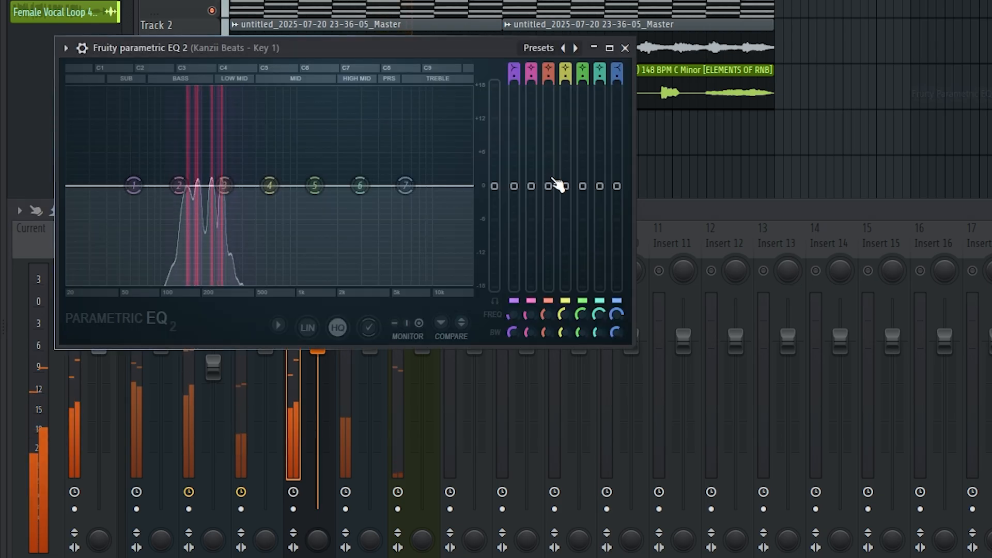
{"action": "left_click_drag", "start_coordinate": [126, 184], "coordinate": [144, 284]}
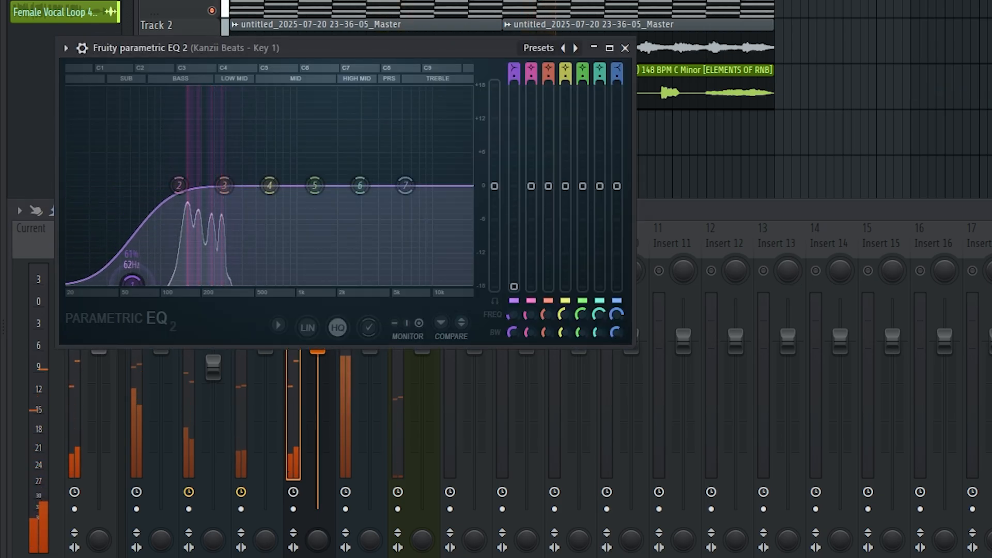
{"action": "left_click_drag", "start_coordinate": [405, 185], "coordinate": [401, 230]}
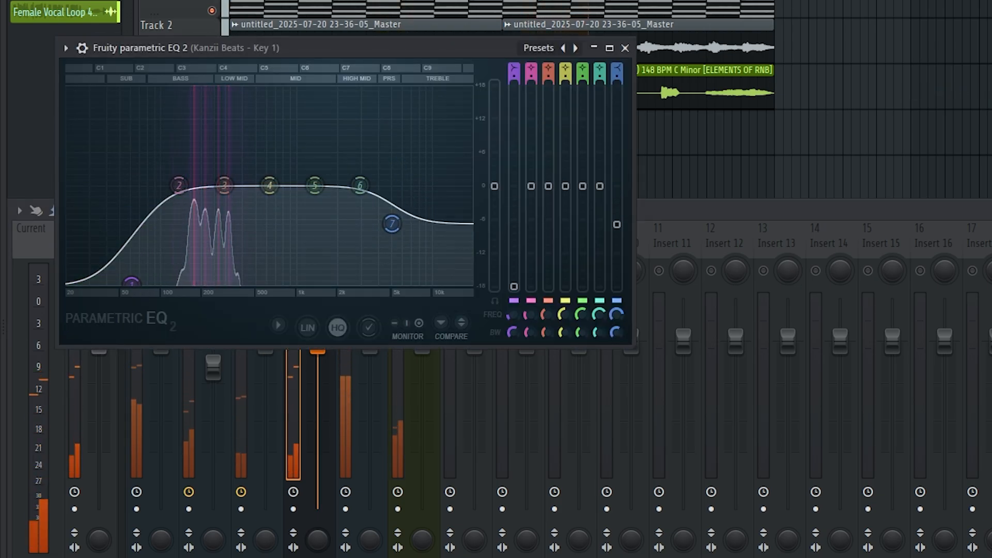
{"action": "left_click", "coordinate": [625, 48]}
Add RC-20 Retro Color to the Kanzii Beats - Key 1 track with Noise off, Distort lowered, Space at 29%, and Wobble in stereo and lowered
{"action": "left_click", "coordinate": [987, 279]}
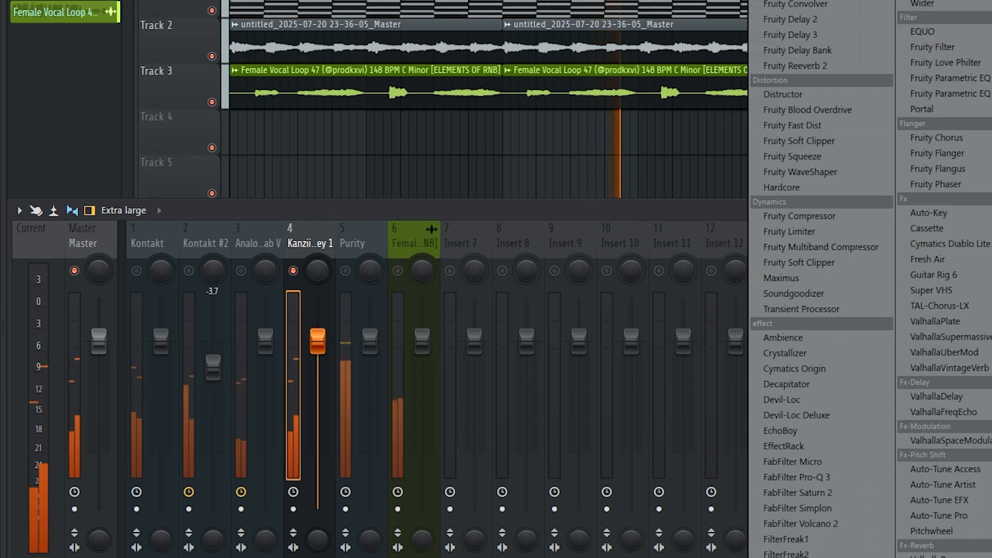
{"action": "left_click", "coordinate": [987, 155]}
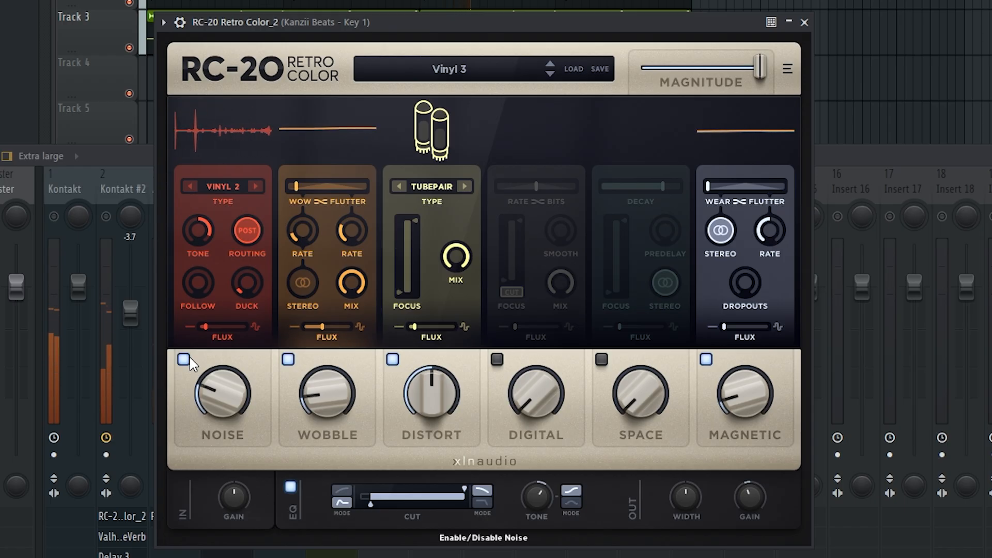
{"action": "left_click", "coordinate": [184, 360]}
{"action": "left_click_drag", "start_coordinate": [421, 380], "coordinate": [361, 408]}
{"action": "left_click_drag", "start_coordinate": [637, 400], "coordinate": [635, 335]}
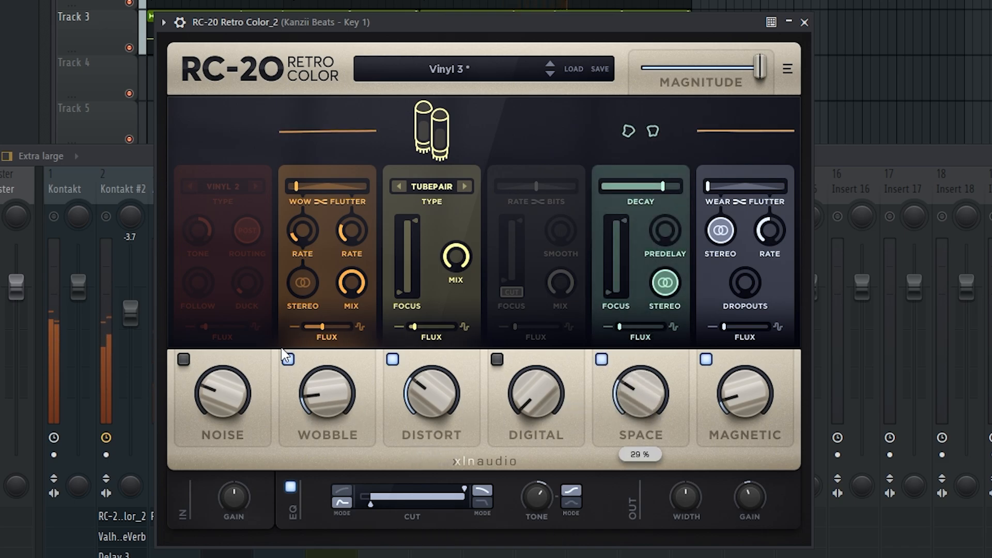
{"action": "left_click", "coordinate": [308, 285]}
{"action": "left_click_drag", "start_coordinate": [327, 393], "coordinate": [327, 408]}
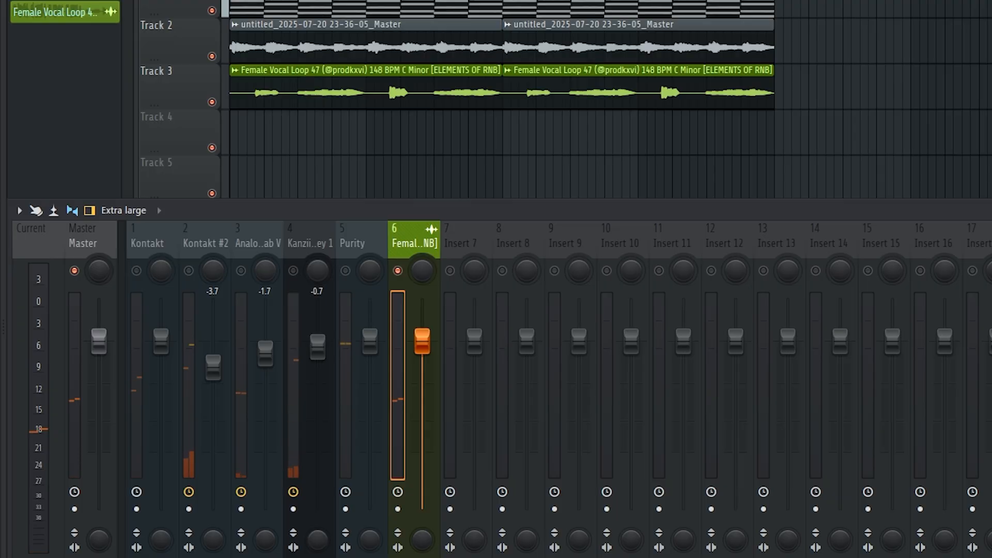
Add Fruity Parametric EQ 2 to the Female Vocal Loop track, load the 40Hz preset, lower the high cut to about 2 kHz and raise the low cut
{"action": "left_click", "coordinate": [950, 93]}
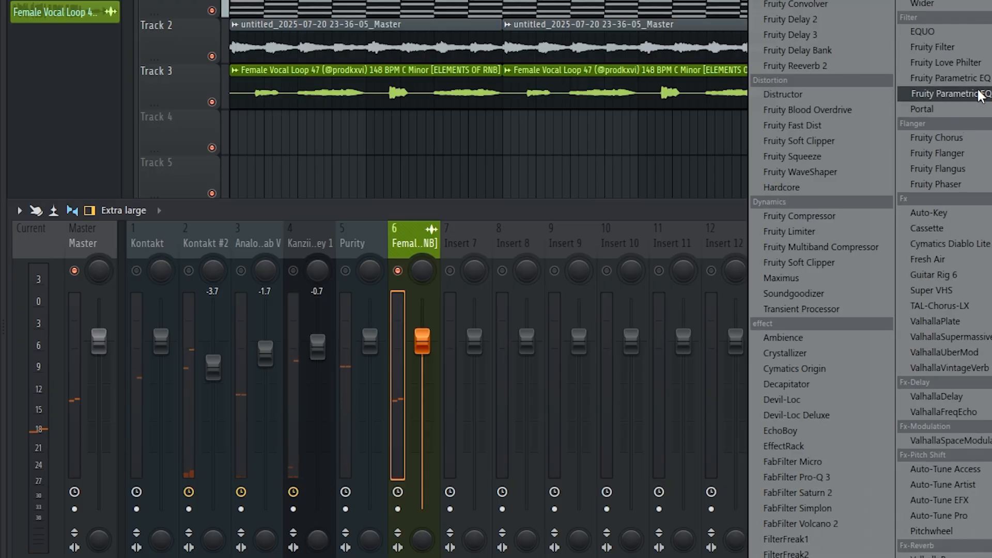
{"action": "left_click", "coordinate": [946, 93]}
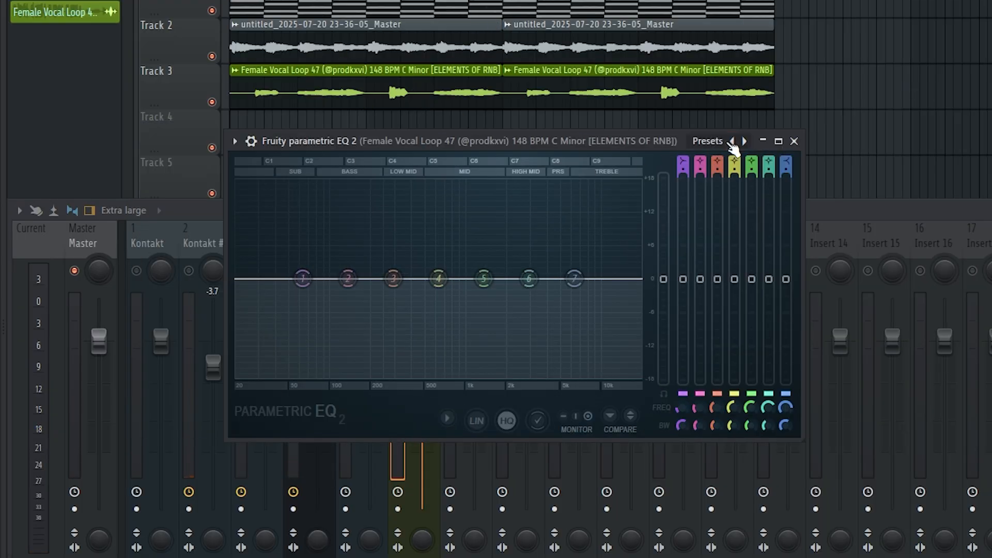
{"action": "left_click", "coordinate": [732, 141]}
{"action": "left_click", "coordinate": [782, 248]}
{"action": "left_click_drag", "start_coordinate": [662, 278], "coordinate": [514, 279]}
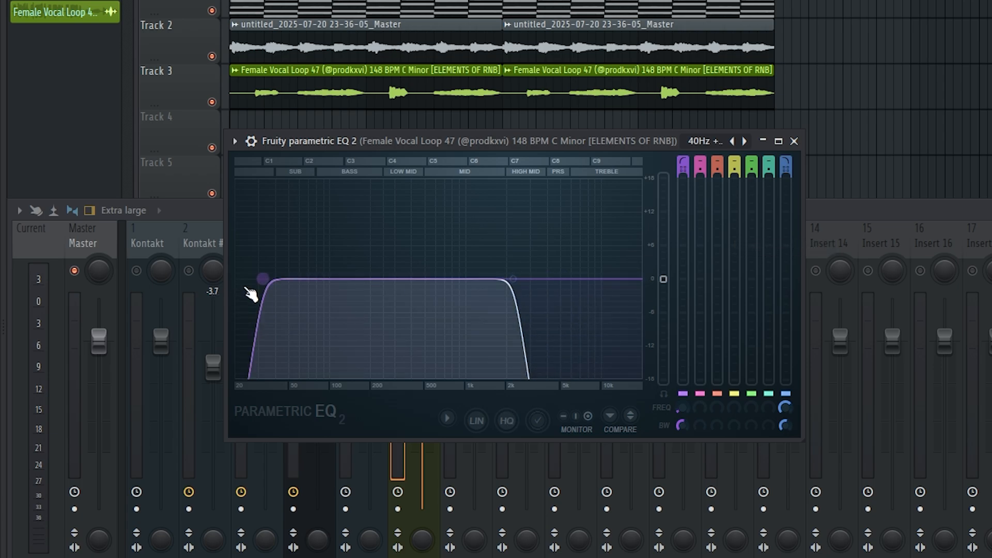
{"action": "left_click_drag", "start_coordinate": [262, 278], "coordinate": [397, 280]}
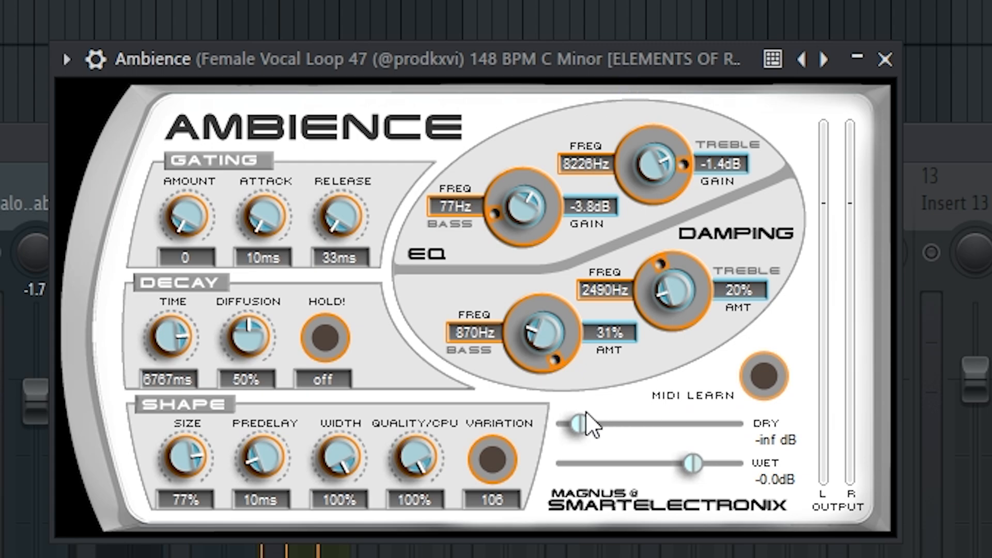
On the Female Vocal Loop track, raise Ambience's dry level and lower its wet level, and add Wider with increased width
{"action": "left_click_drag", "start_coordinate": [590, 429], "coordinate": [655, 436]}
{"action": "left_click_drag", "start_coordinate": [693, 463], "coordinate": [666, 473]}
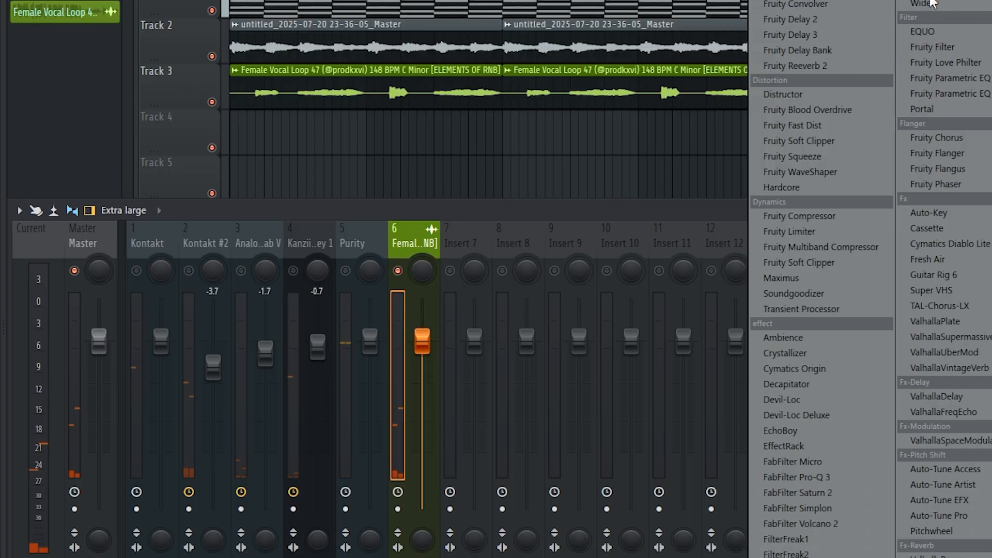
{"action": "left_click", "coordinate": [935, 5]}
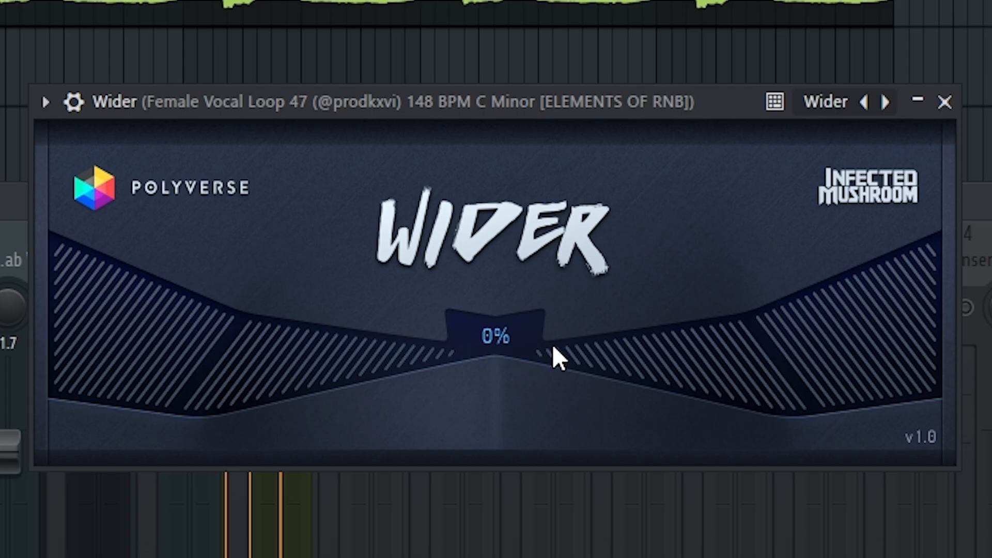
{"action": "left_click_drag", "start_coordinate": [314, 155], "coordinate": [345, 154]}
{"action": "left_click_drag", "start_coordinate": [612, 368], "coordinate": [675, 370]}
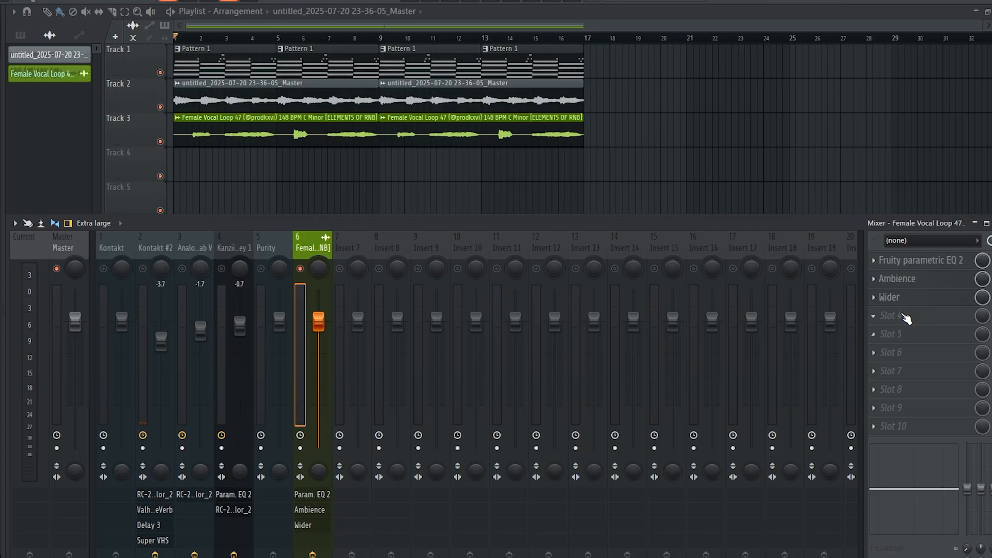
Add Fruity Delay 3 to slot 4 of the Female Vocal Loop track with the Ping pong preset and a longer delay time
{"action": "left_click", "coordinate": [905, 318]}
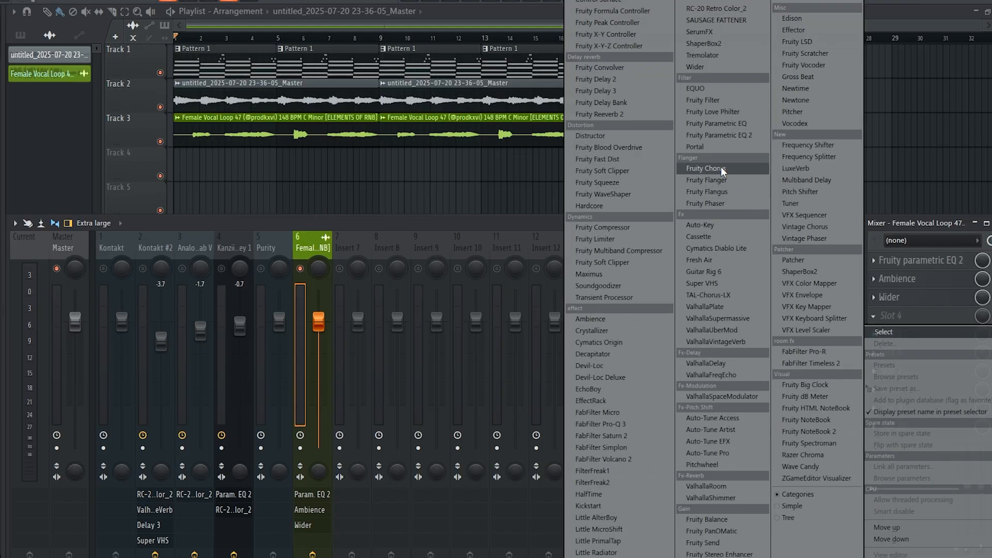
{"action": "left_click", "coordinate": [618, 90]}
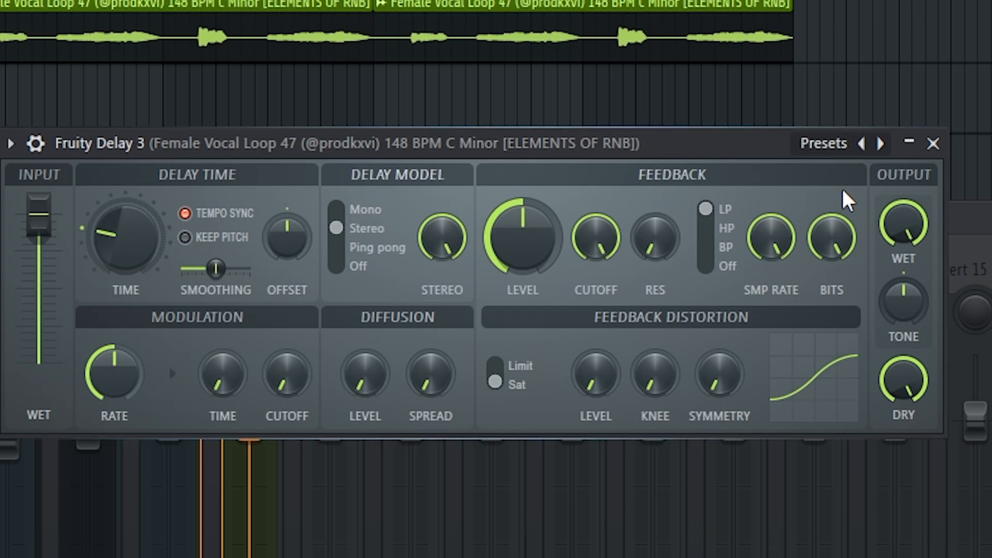
{"action": "left_click", "coordinate": [862, 147]}
{"action": "left_click", "coordinate": [934, 288]}
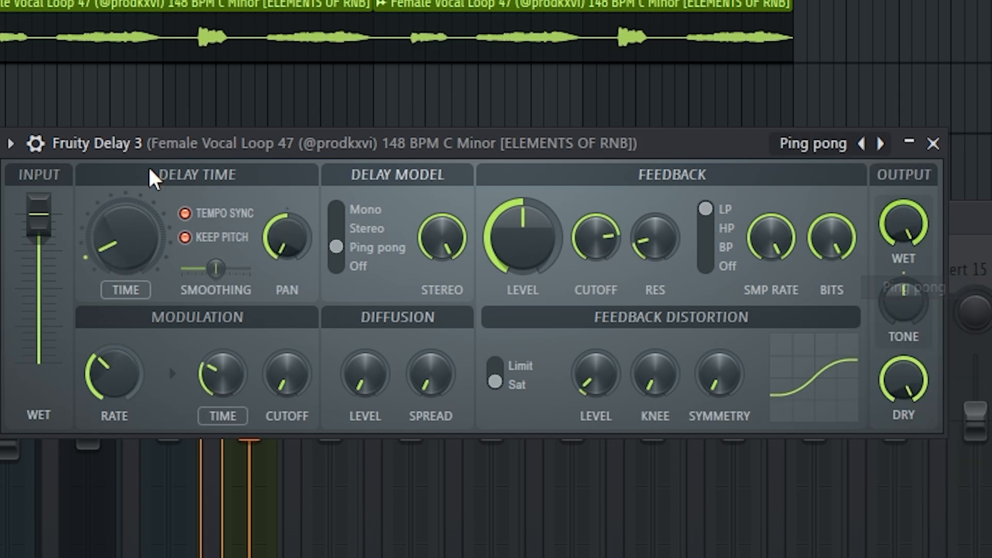
{"action": "left_click_drag", "start_coordinate": [138, 236], "coordinate": [138, 191]}
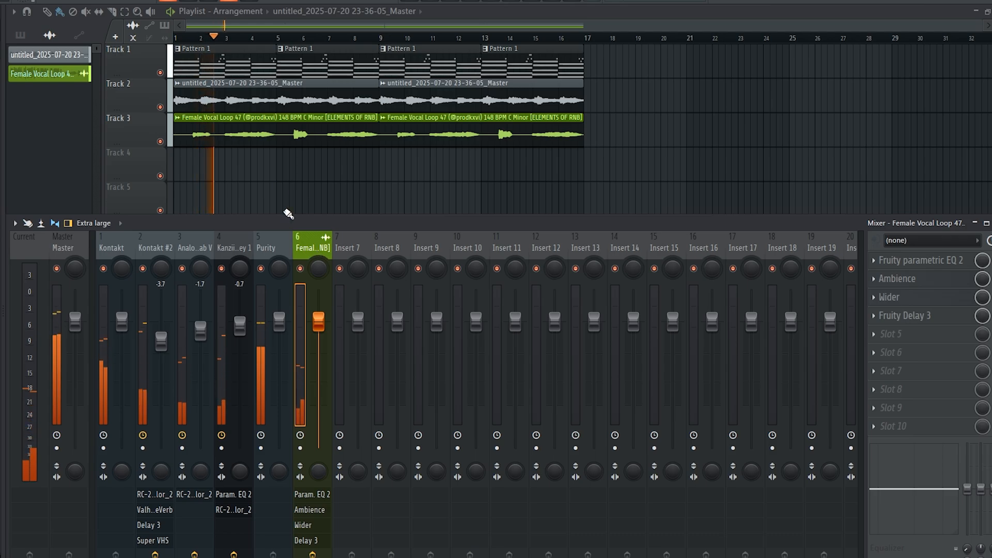
{"action": "key", "text": "F9"}
{"action": "key", "text": "space"}
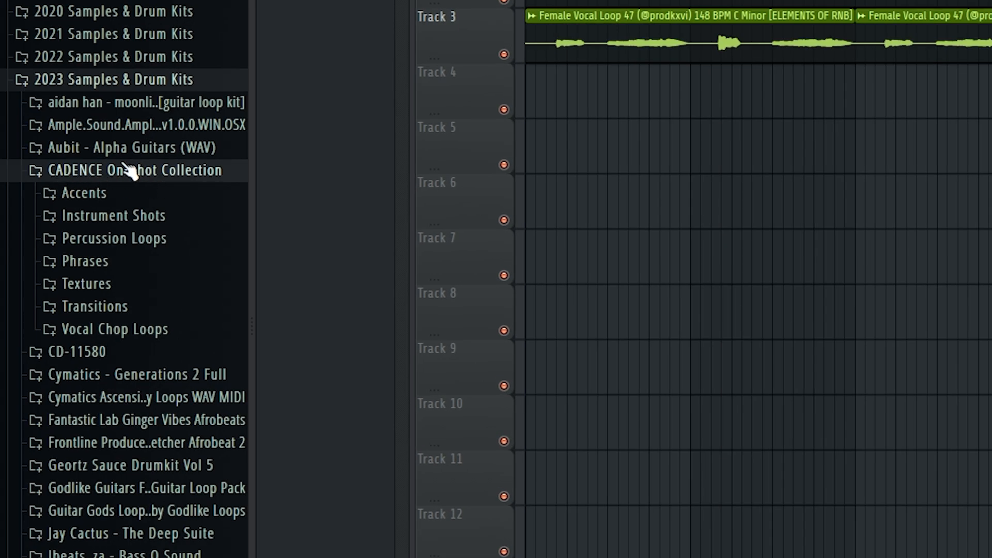
Audition the guitar samples in the CADENCE Phrases folder and place Guitar Phrase - At My Lowest - 100 BPM B Min at the start of Track 5
{"action": "scroll", "coordinate": [50, 190], "scroll_direction": "down", "scroll_amount": 2}
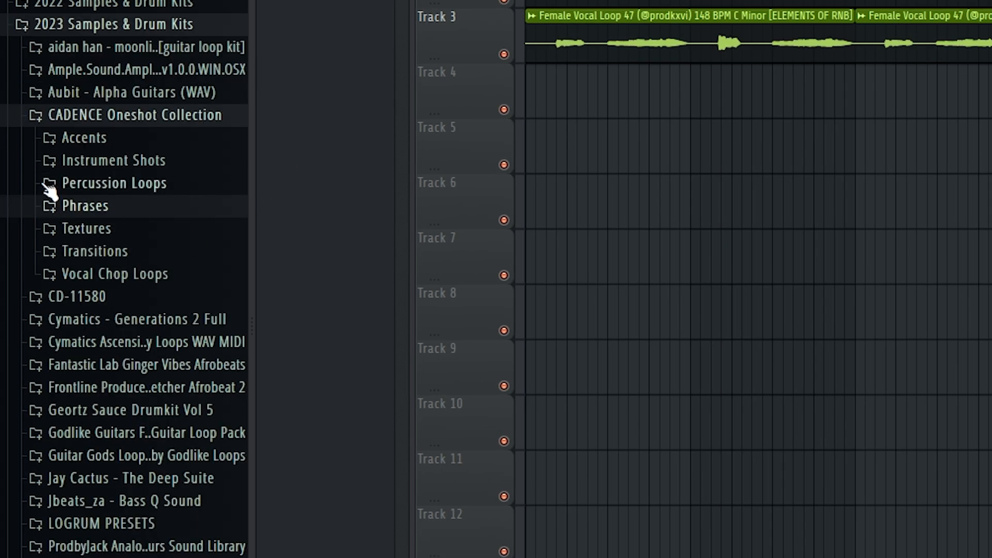
{"action": "left_click", "coordinate": [69, 207]}
{"action": "scroll", "coordinate": [133, 355], "scroll_direction": "down", "scroll_amount": 15}
{"action": "scroll", "coordinate": [145, 279], "scroll_direction": "up", "scroll_amount": 8}
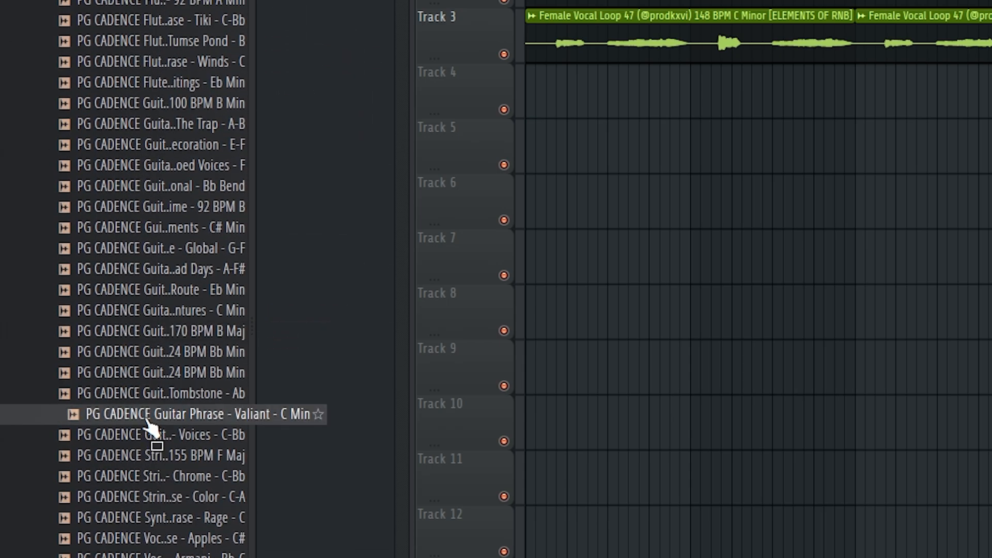
{"action": "left_click", "coordinate": [146, 288]}
{"action": "left_click", "coordinate": [143, 273]}
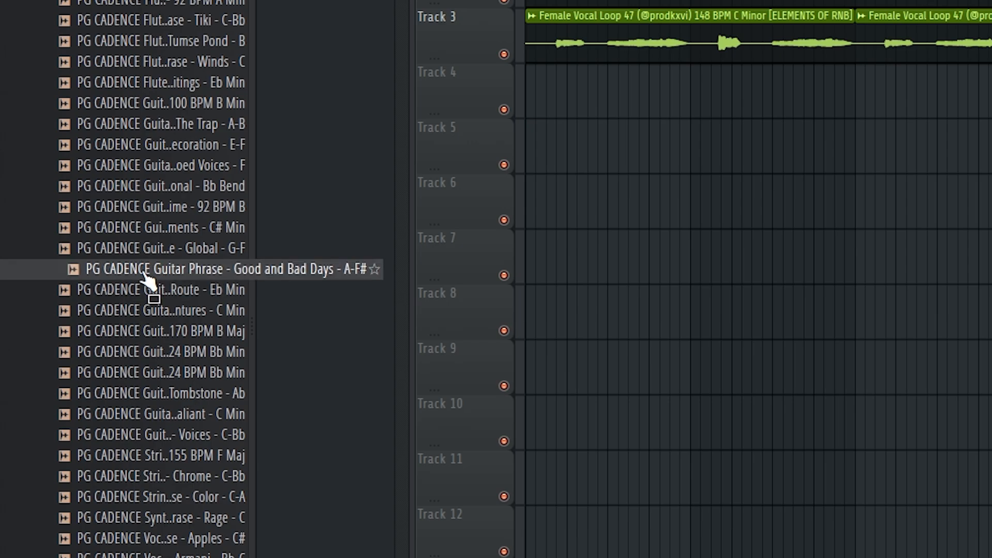
{"action": "left_click", "coordinate": [131, 105]}
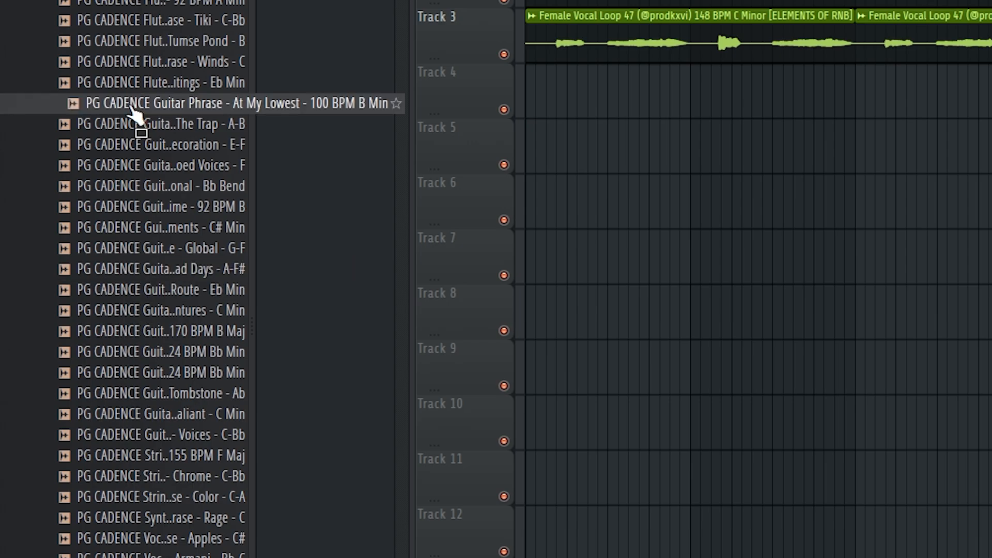
{"action": "left_click_drag", "start_coordinate": [134, 113], "coordinate": [484, 154]}
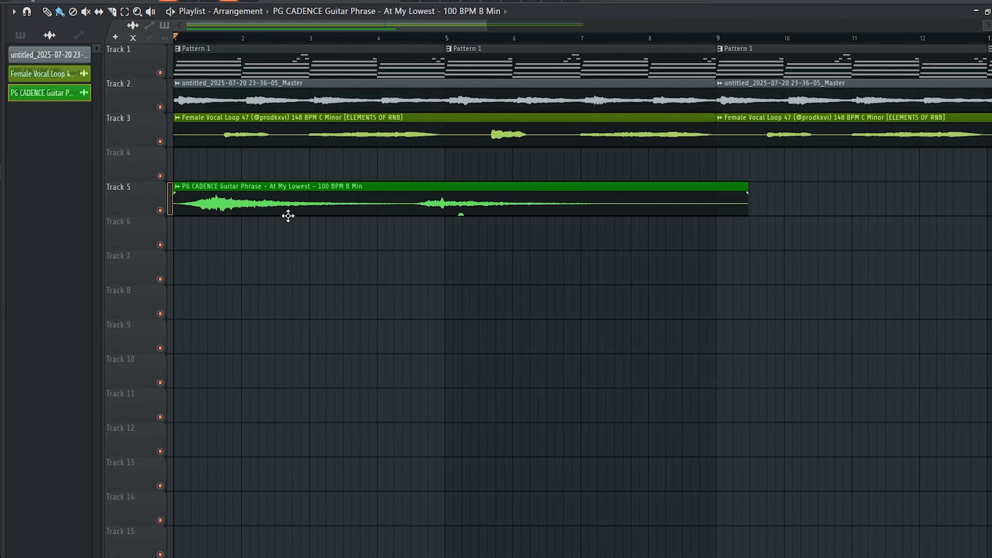
Set the At My Lowest guitar phrase clip's time stretching mode to Stretch and lower the clip's volume
{"action": "double_click", "coordinate": [288, 216]}
{"action": "left_click", "coordinate": [407, 319]}
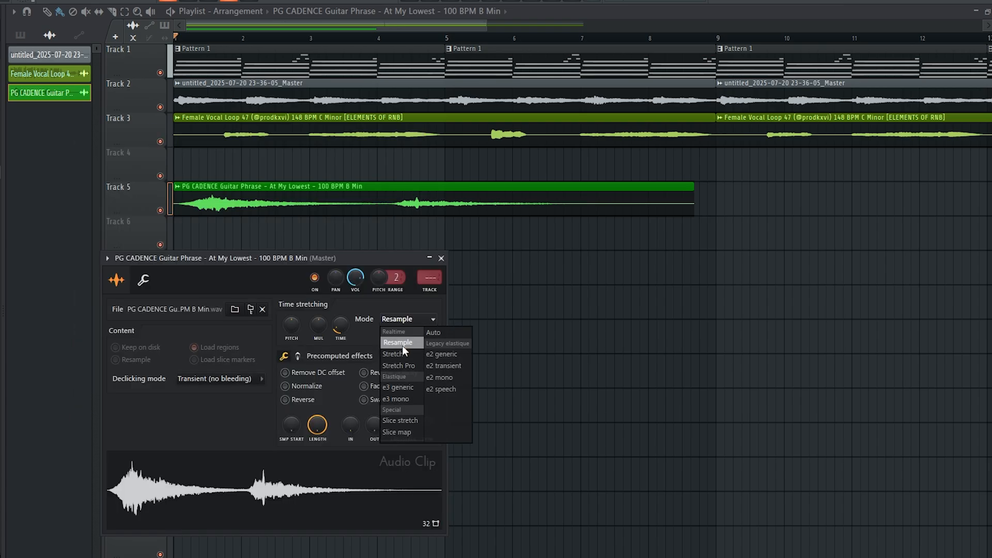
{"action": "left_click", "coordinate": [398, 350]}
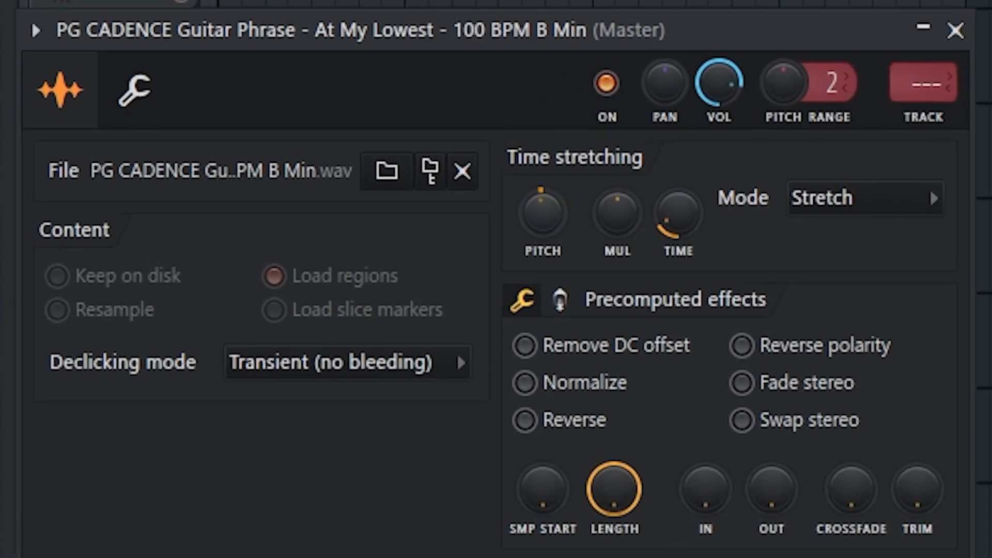
{"action": "key", "text": "space"}
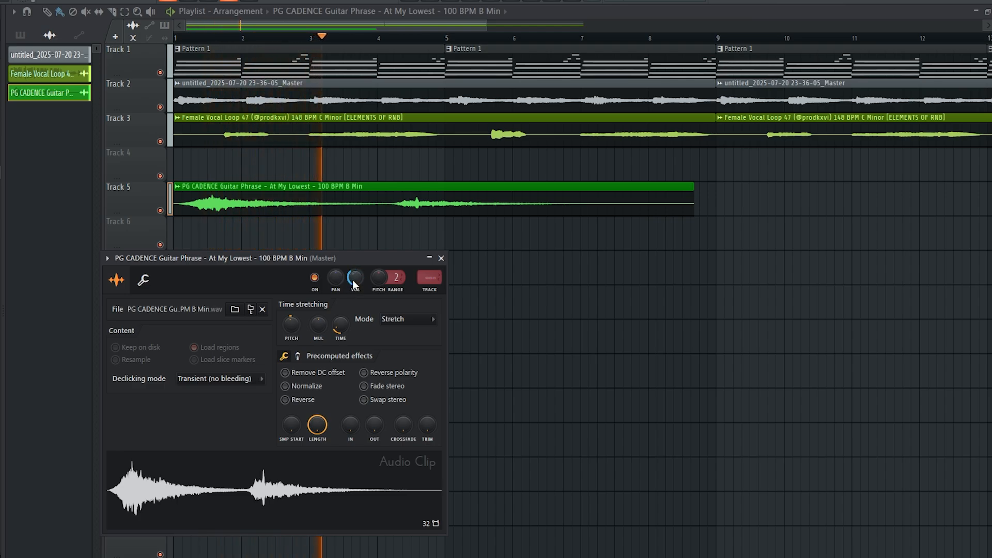
{"action": "left_click", "coordinate": [441, 259]}
Audition samples in the CADENCE Accents folder and place PG CADENCE Accent - Chimes 01 at the start of Track 4
{"action": "scroll", "coordinate": [521, 293], "scroll_direction": "down", "scroll_amount": 3}
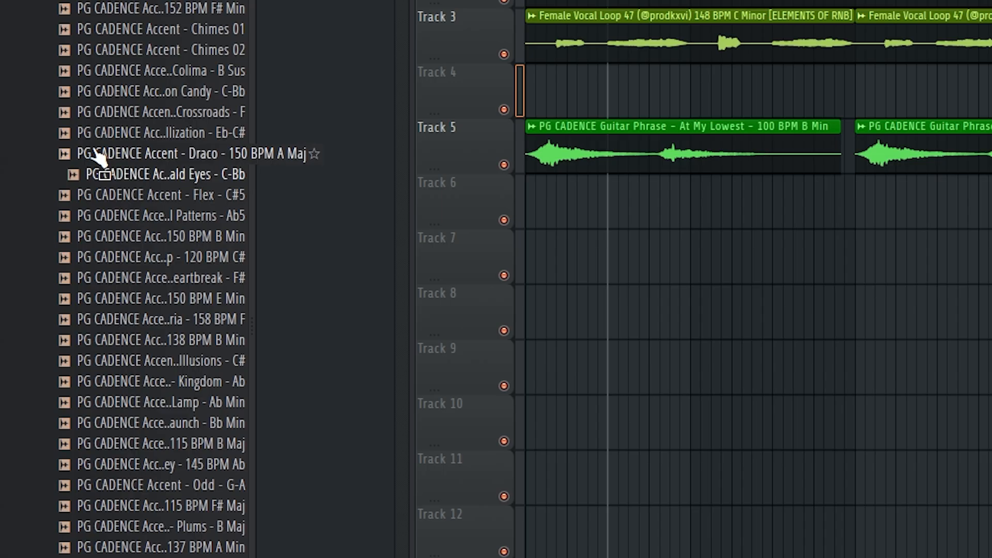
{"action": "left_click_drag", "start_coordinate": [166, 302], "coordinate": [176, 305]}
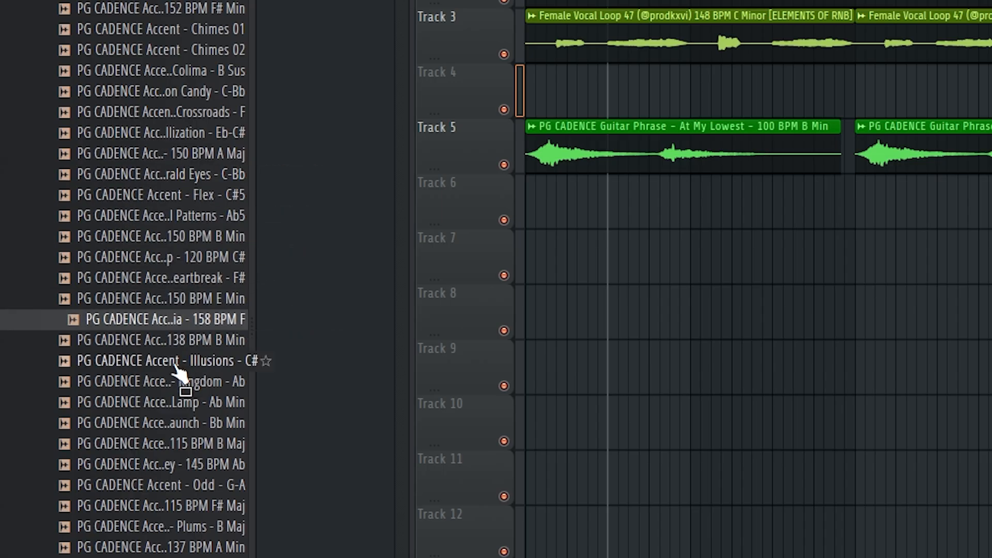
{"action": "scroll", "coordinate": [173, 310], "scroll_direction": "up", "scroll_amount": 4}
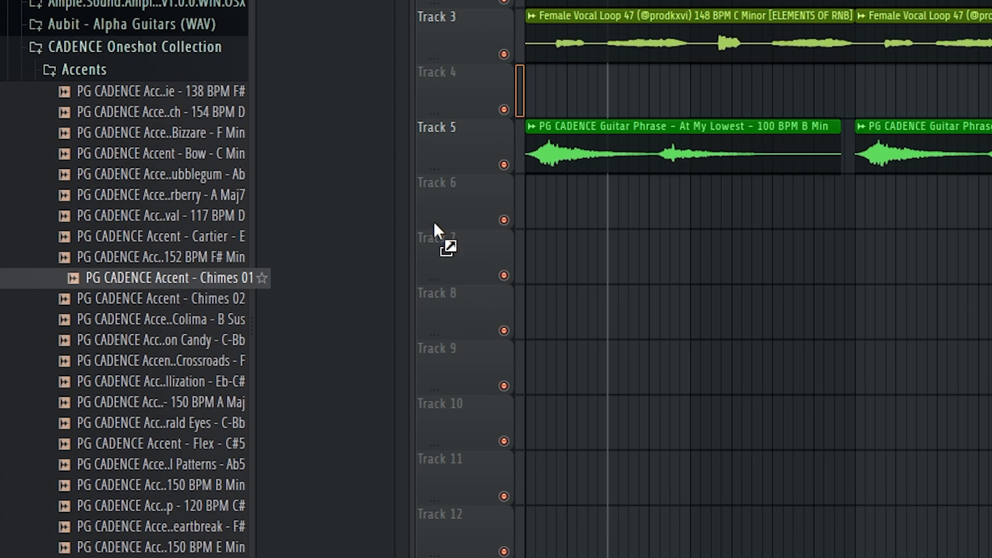
{"action": "left_click_drag", "start_coordinate": [434, 230], "coordinate": [530, 110]}
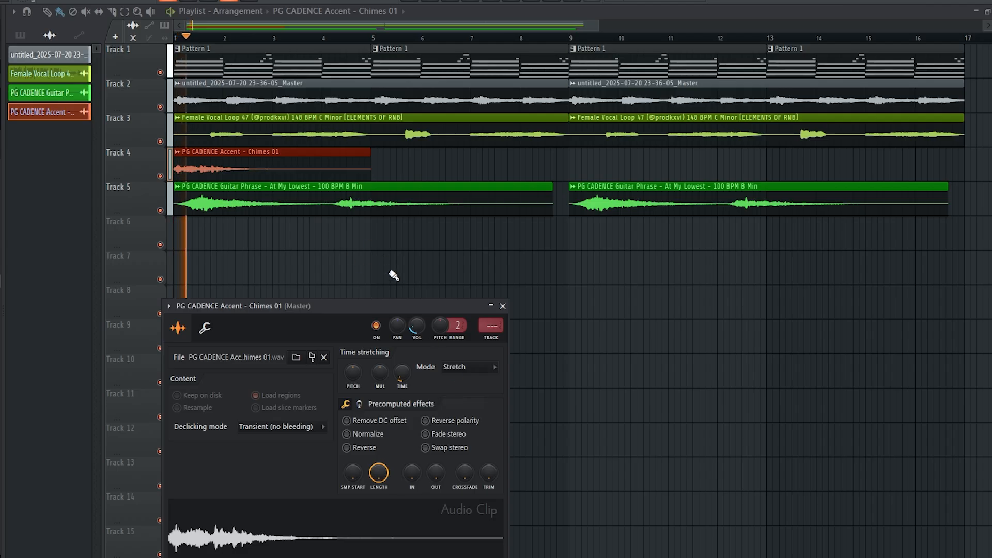
Close the chimes clip settings and add a second Chimes 01 clip at bar 9 of Track 4
{"action": "key", "text": "Escape"}
{"action": "scroll", "coordinate": [405, 258], "scroll_direction": "down", "scroll_amount": 5}
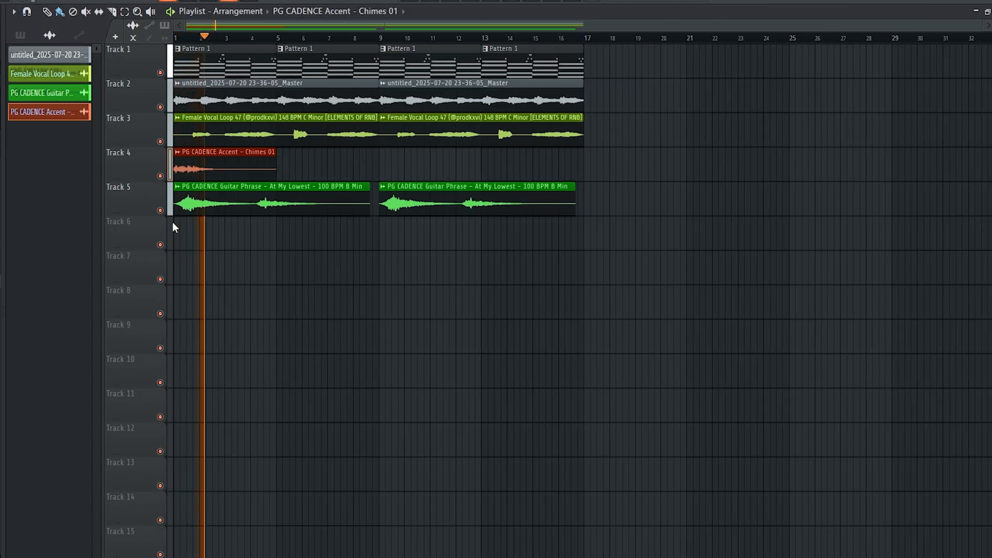
{"action": "left_click", "coordinate": [383, 164]}
{"action": "key", "text": "space"}
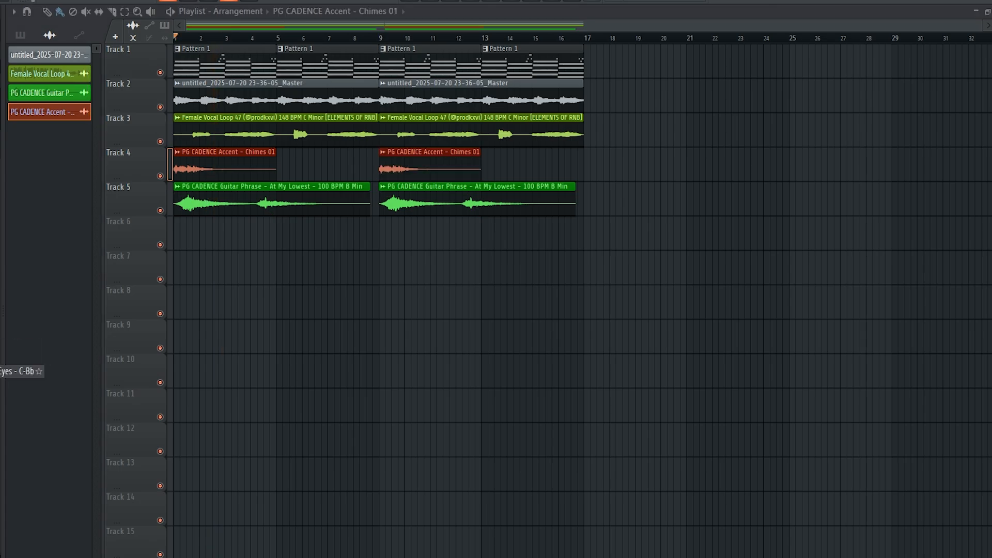
Place PG CADENCE Accent - Emerald Eyes - C-Bb on Track 6 at bar 5 and set its time stretching mode to Stretch
{"action": "left_click_drag", "start_coordinate": [1, 364], "coordinate": [276, 235]}
{"action": "left_click", "coordinate": [487, 400]}
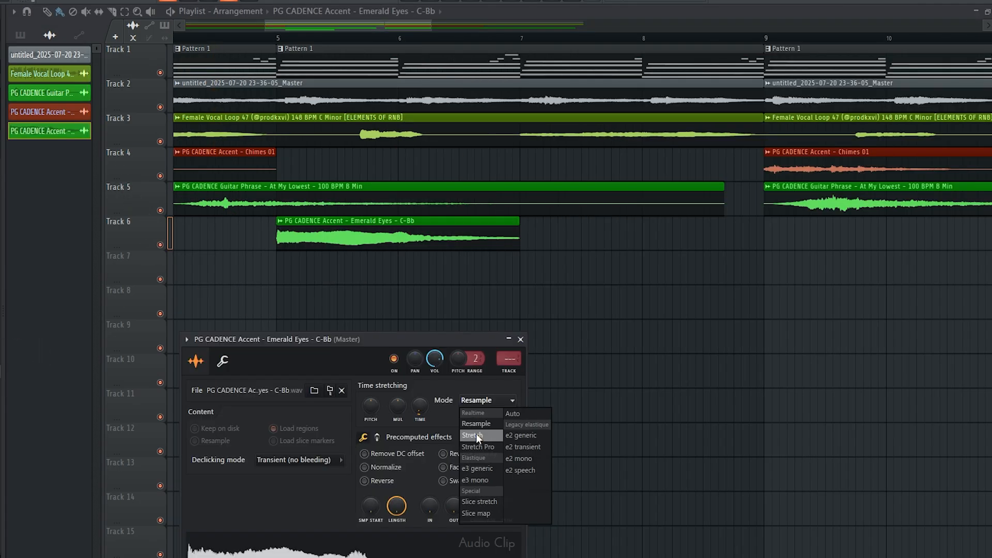
{"action": "left_click", "coordinate": [476, 435]}
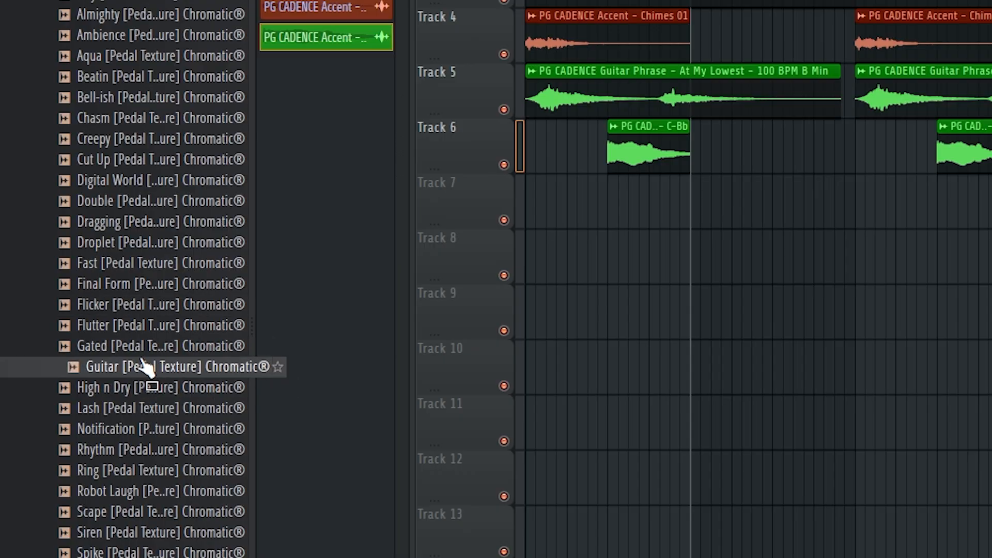
Place the Guitar [Pedal Texture] Chromatic sample on Track 7 at bar 5 and set its time stretching mode to Stretch
{"action": "left_click_drag", "start_coordinate": [119, 370], "coordinate": [697, 206]}
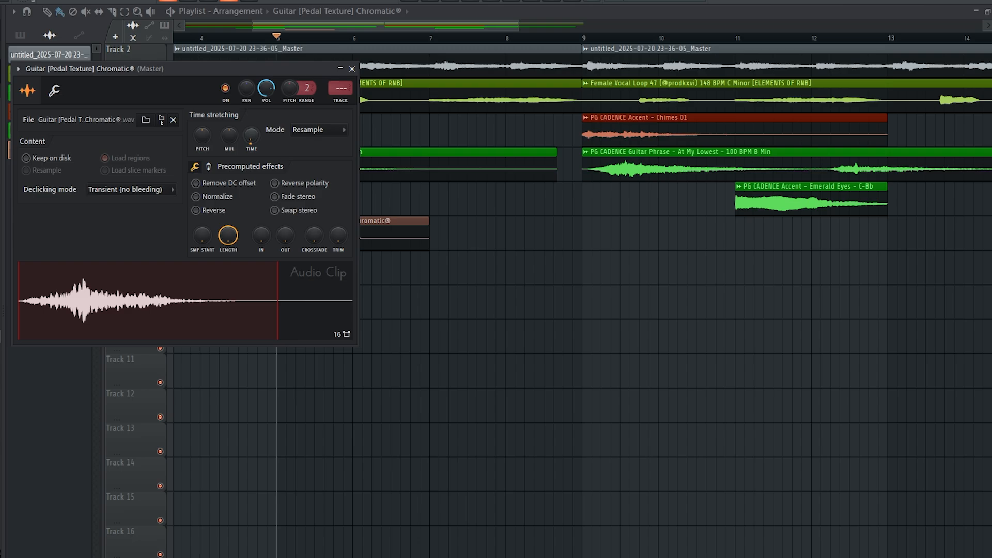
{"action": "left_click", "coordinate": [312, 130]}
{"action": "left_click", "coordinate": [306, 165]}
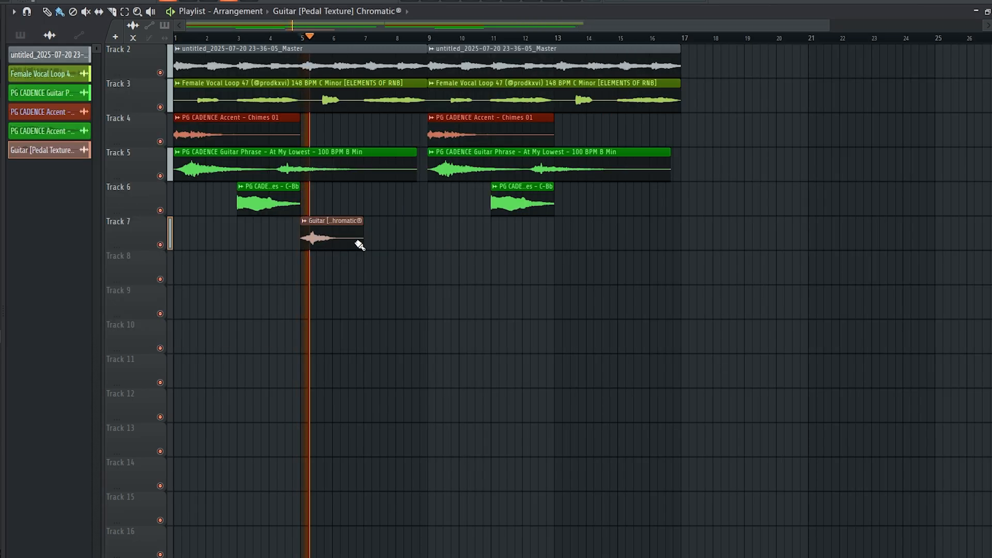
Place PG CADENCE Guitar Phrase - Decoration - E-F at the start of Track 8, stretched to four bars in Stretch mode
{"action": "scroll", "coordinate": [355, 243], "scroll_direction": "up", "scroll_amount": 3}
{"action": "scroll", "coordinate": [404, 266], "scroll_direction": "down", "scroll_amount": 2}
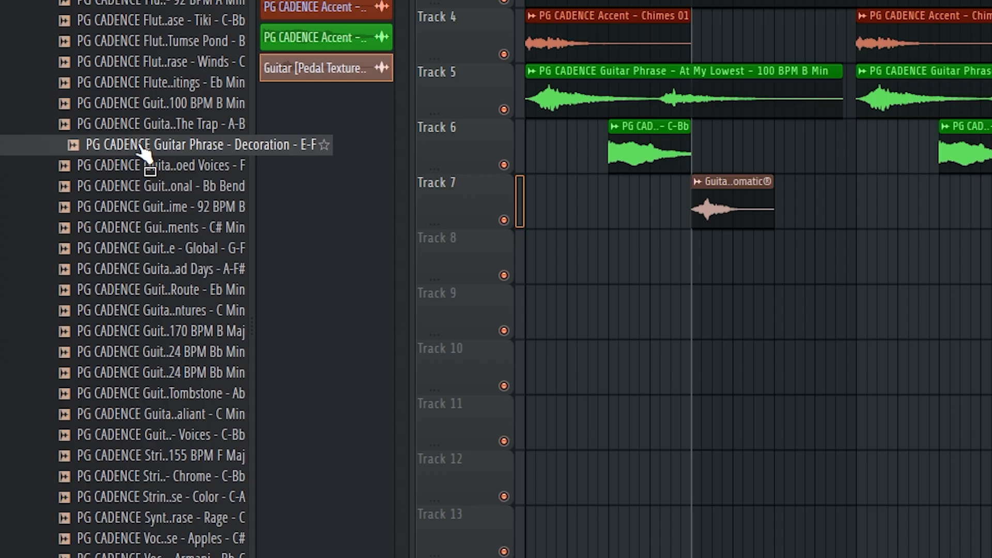
{"action": "left_click_drag", "start_coordinate": [147, 150], "coordinate": [770, 276]}
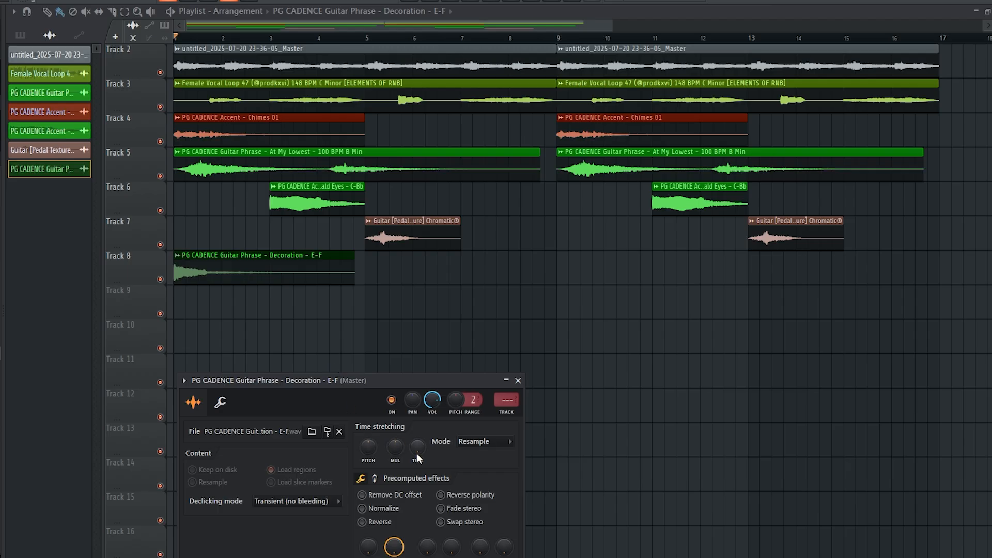
{"action": "left_click_drag", "start_coordinate": [418, 457], "coordinate": [417, 453]}
{"action": "left_click", "coordinate": [505, 444]}
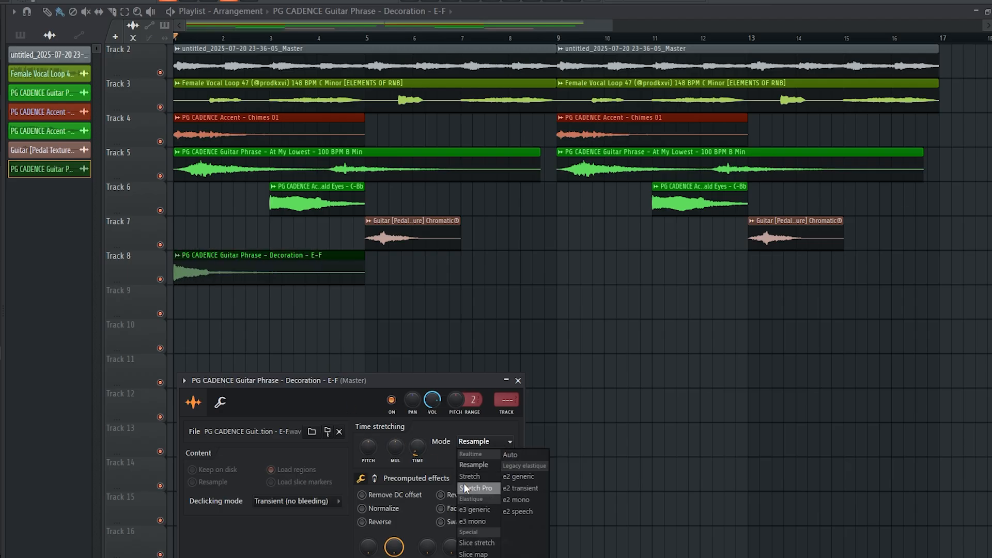
{"action": "left_click", "coordinate": [471, 476]}
Reposition the Decoration guitar phrase clip further along Track 8 in the playlist
{"action": "scroll", "coordinate": [500, 461], "scroll_direction": "down", "scroll_amount": 2}
{"action": "left_click_drag", "start_coordinate": [233, 273], "coordinate": [436, 253]}
{"action": "left_click_drag", "start_coordinate": [517, 278], "coordinate": [451, 287]}
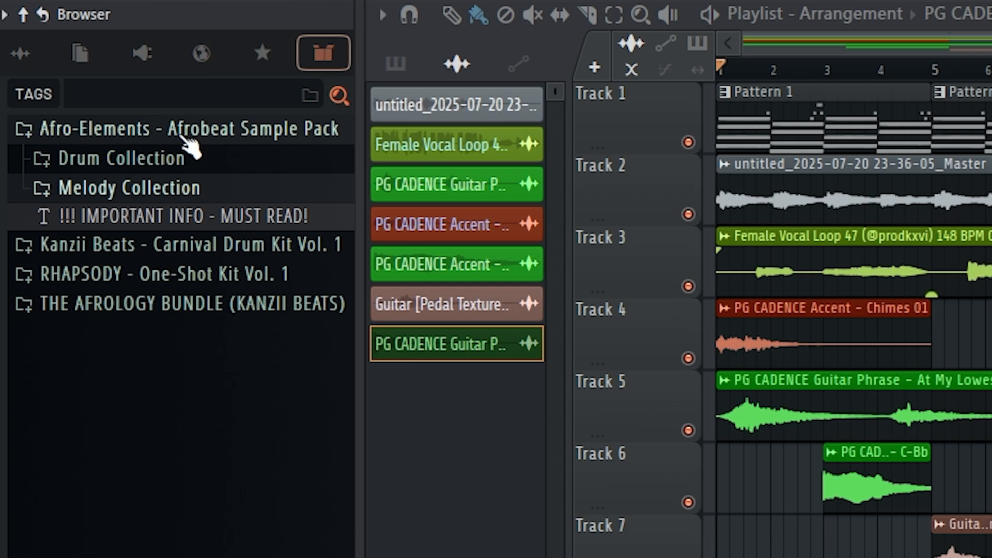
Audition the Creator drum loops in the Afro-Elements pack's Drum Loops folder, including Alele, Enagy, Label, Latte, Princess and Signing
{"action": "left_click", "coordinate": [157, 165]}
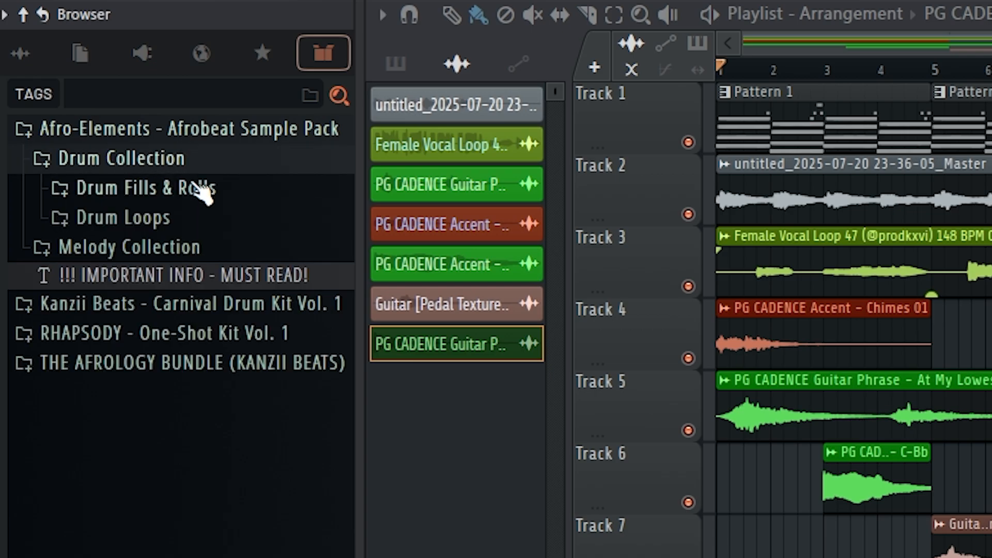
{"action": "left_click", "coordinate": [134, 228]}
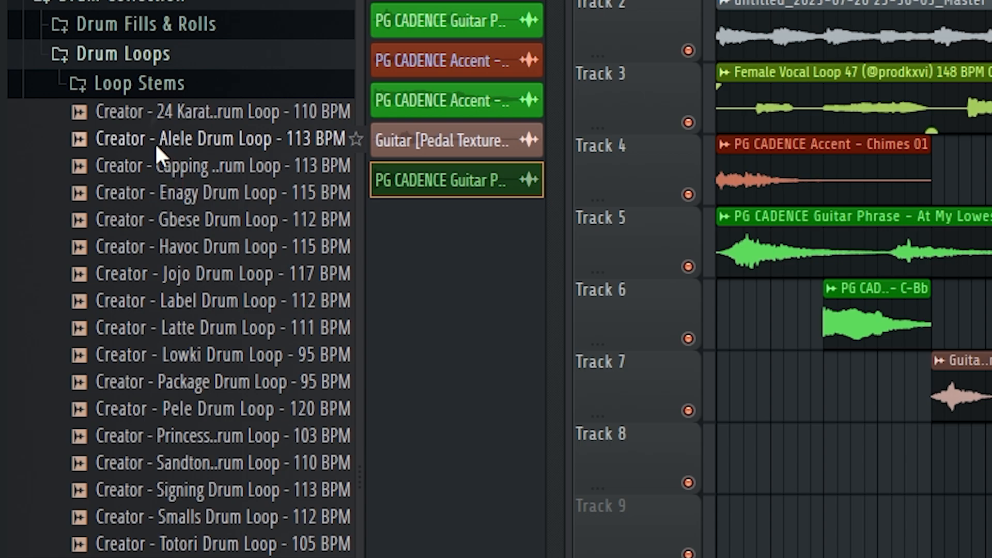
{"action": "left_click", "coordinate": [154, 142]}
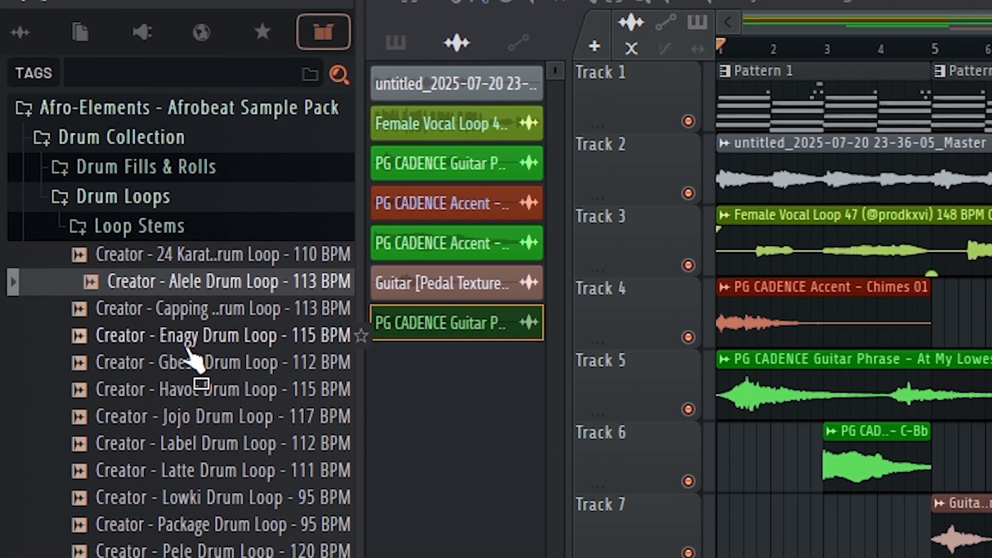
{"action": "left_click_drag", "start_coordinate": [196, 195], "coordinate": [202, 275]}
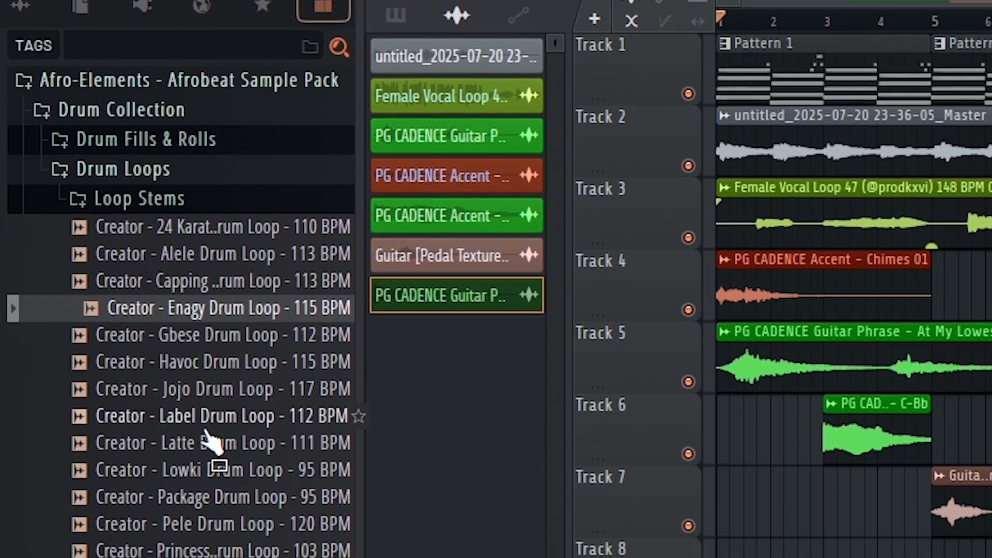
{"action": "left_click", "coordinate": [207, 436]}
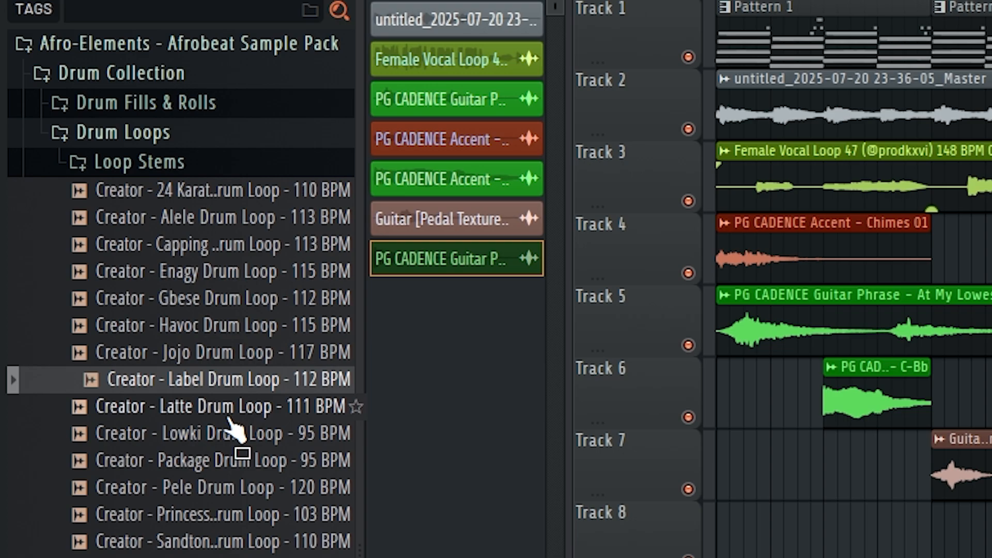
{"action": "left_click", "coordinate": [227, 425]}
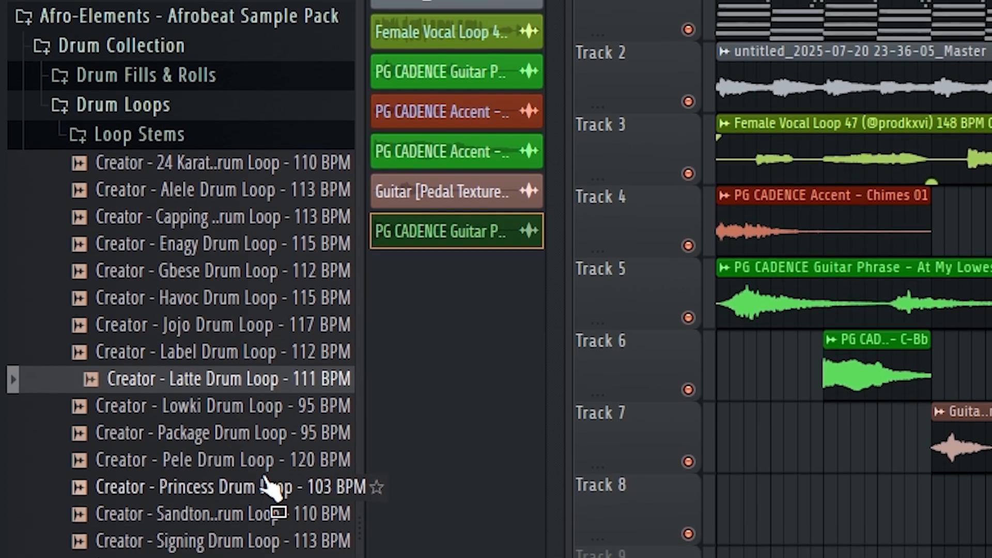
{"action": "left_click", "coordinate": [263, 495]}
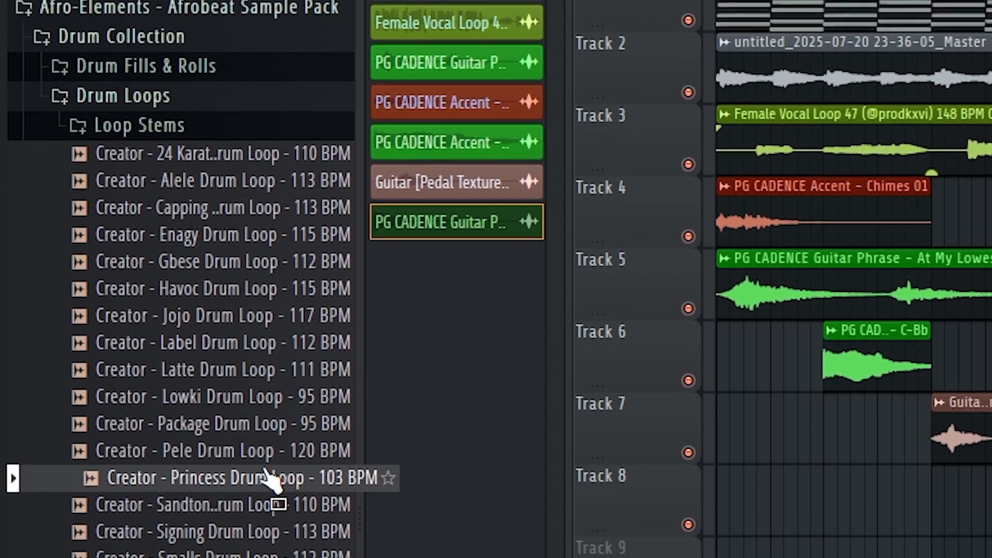
{"action": "left_click", "coordinate": [269, 519]}
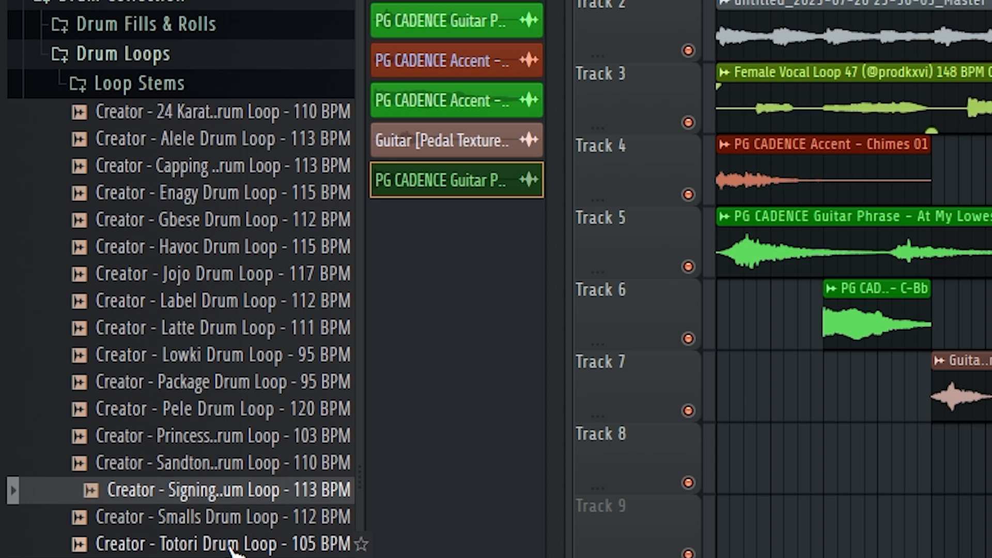
{"action": "left_click", "coordinate": [212, 139]}
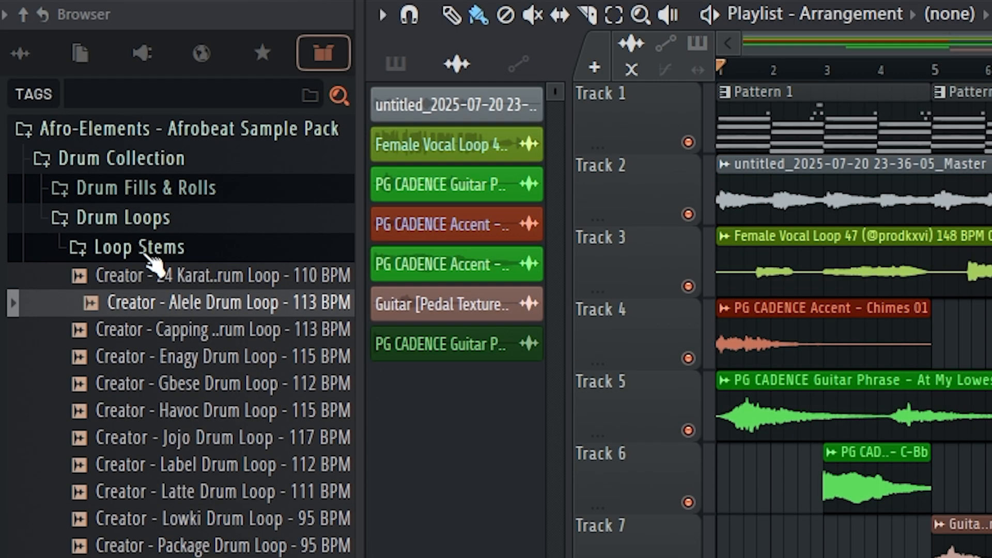
Look through the Loop Stems and Melody Collection folders of the Afro-Elements pack
{"action": "left_click", "coordinate": [151, 253]}
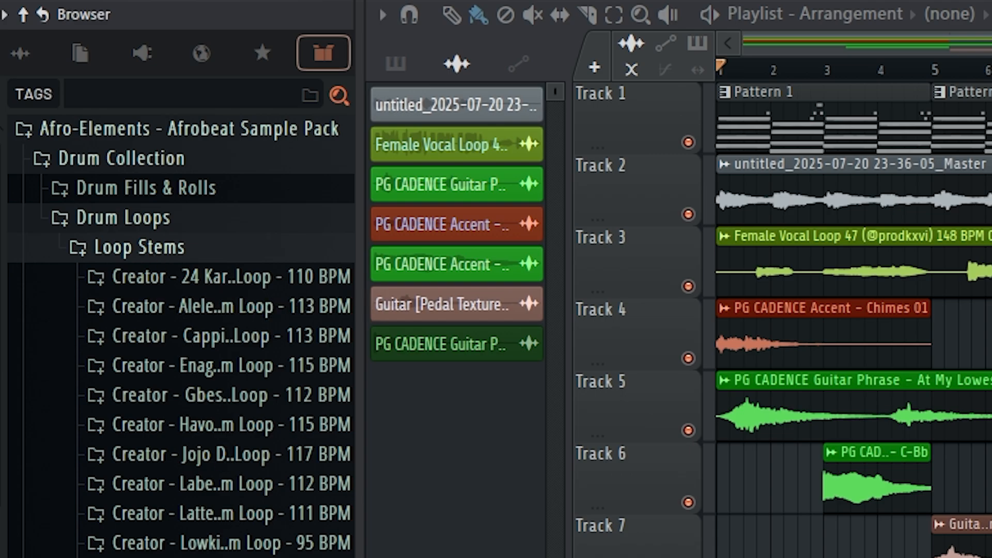
{"action": "scroll", "coordinate": [155, 266], "scroll_direction": "down", "scroll_amount": 4}
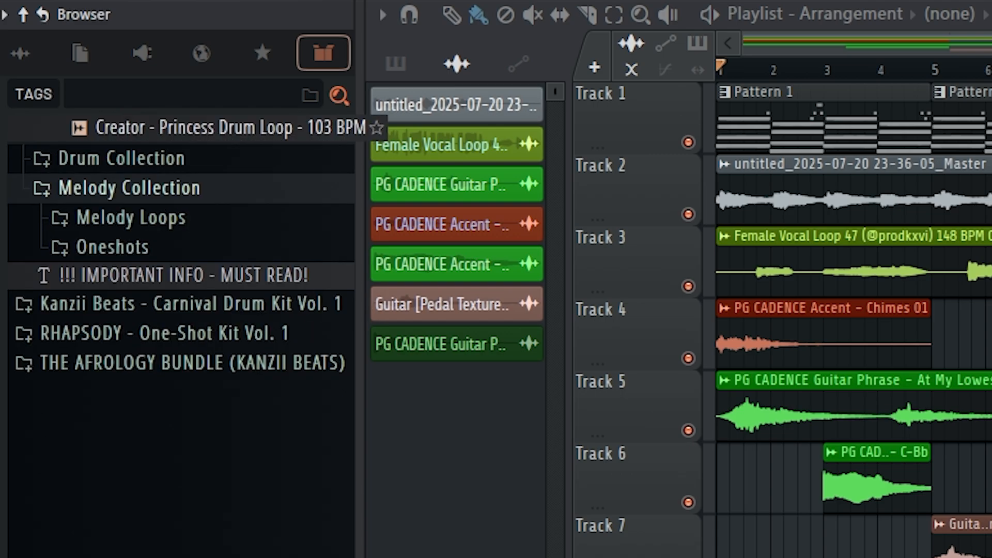
{"action": "left_click", "coordinate": [124, 222]}
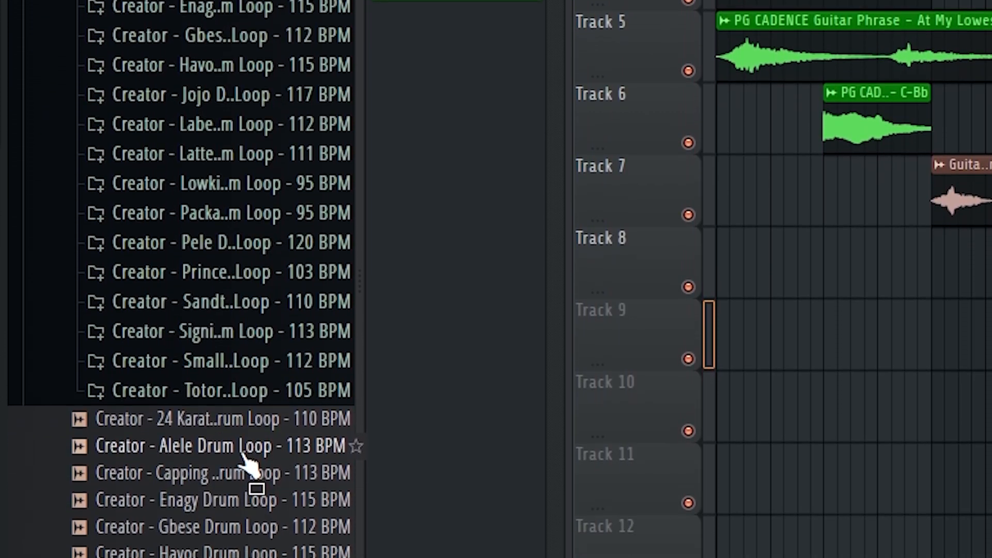
Place Creator - Alele Drum Loop - 113 BPM at the start of Track 9 and set its time stretching mode to Stretch
{"action": "left_click", "coordinate": [243, 309]}
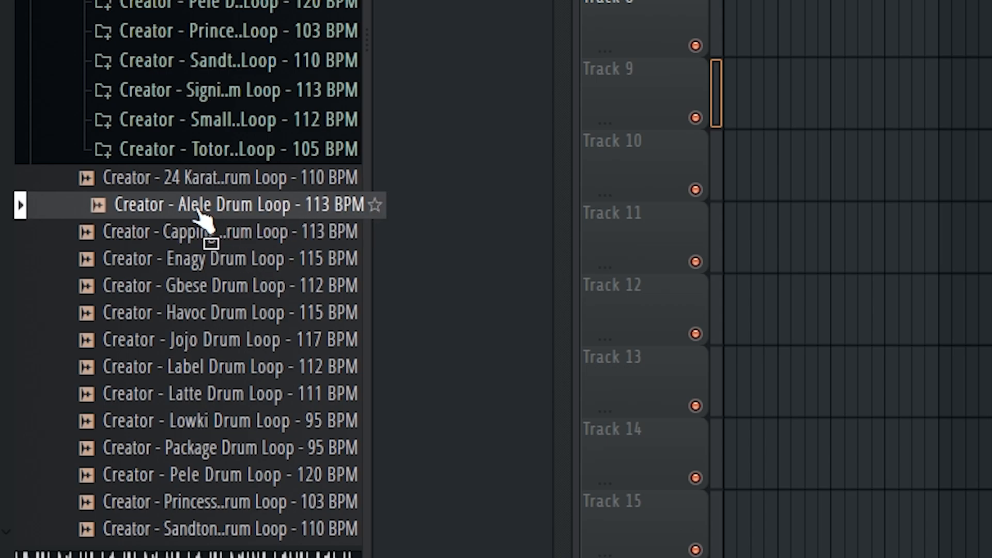
{"action": "left_click_drag", "start_coordinate": [198, 210], "coordinate": [691, 78]}
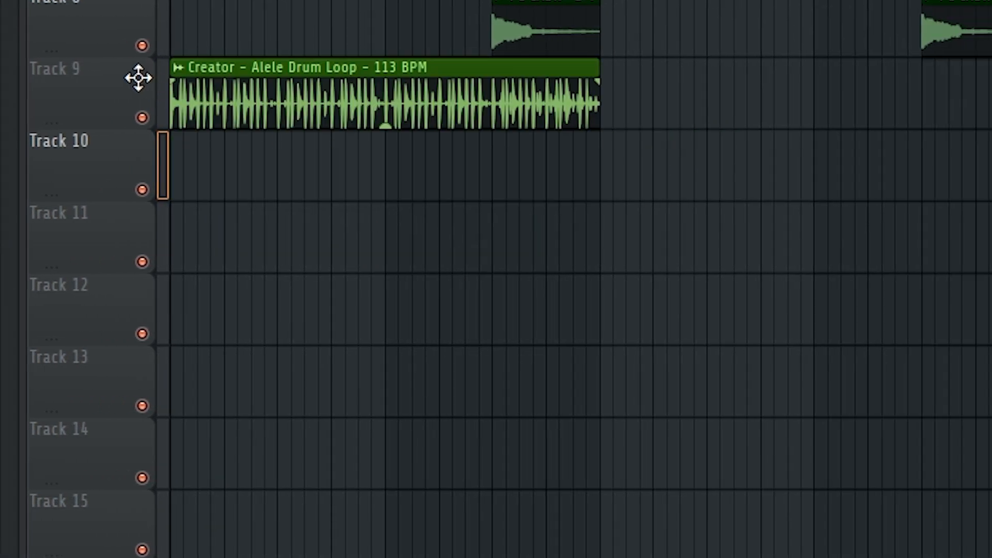
{"action": "double_click", "coordinate": [308, 113]}
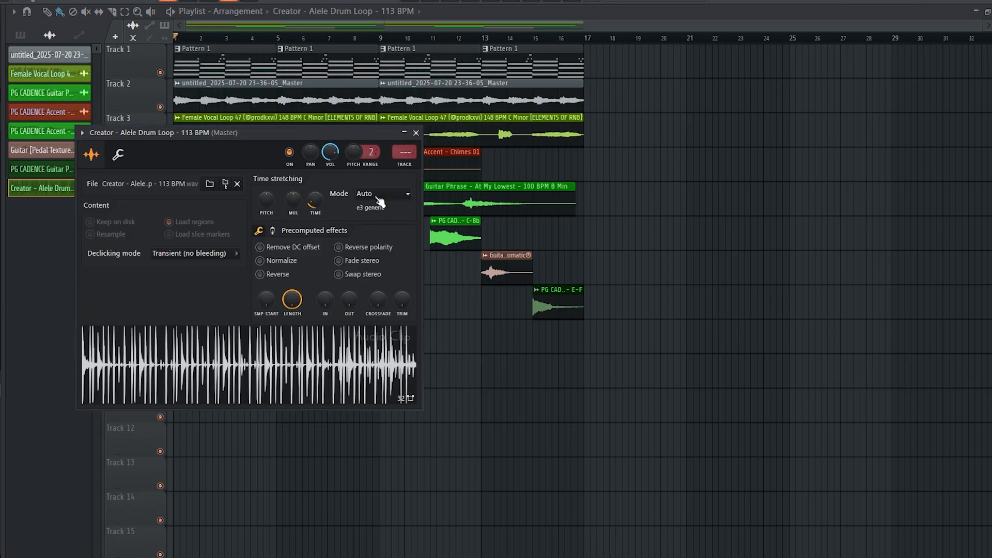
{"action": "left_click", "coordinate": [380, 200]}
{"action": "left_click", "coordinate": [374, 231]}
{"action": "left_click", "coordinate": [496, 393]}
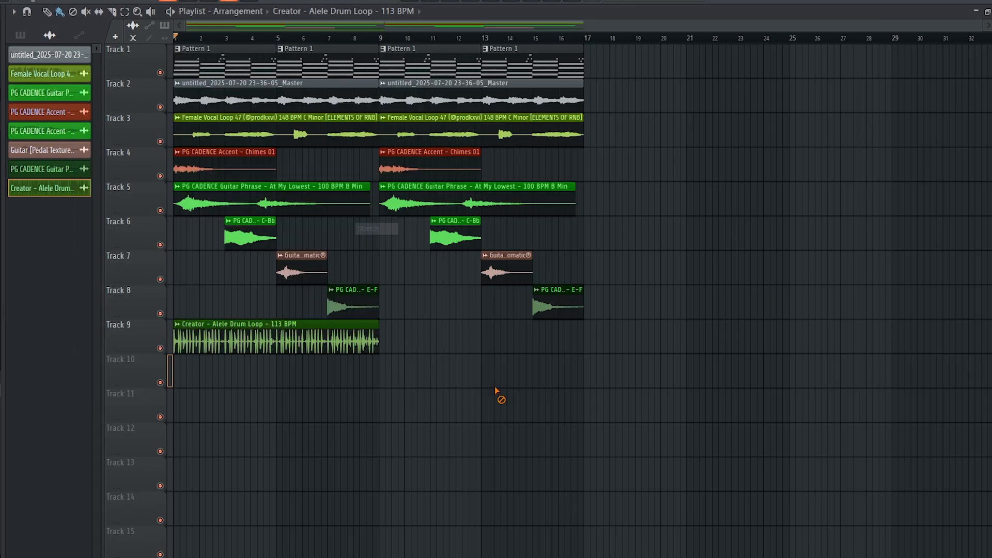
Copy the Alele drum loop to bar 9 on Track 9, then repeat the eight-bar section on all tracks from bar 17 and play the arrangement
{"action": "left_click_drag", "start_coordinate": [304, 348], "coordinate": [517, 335]}
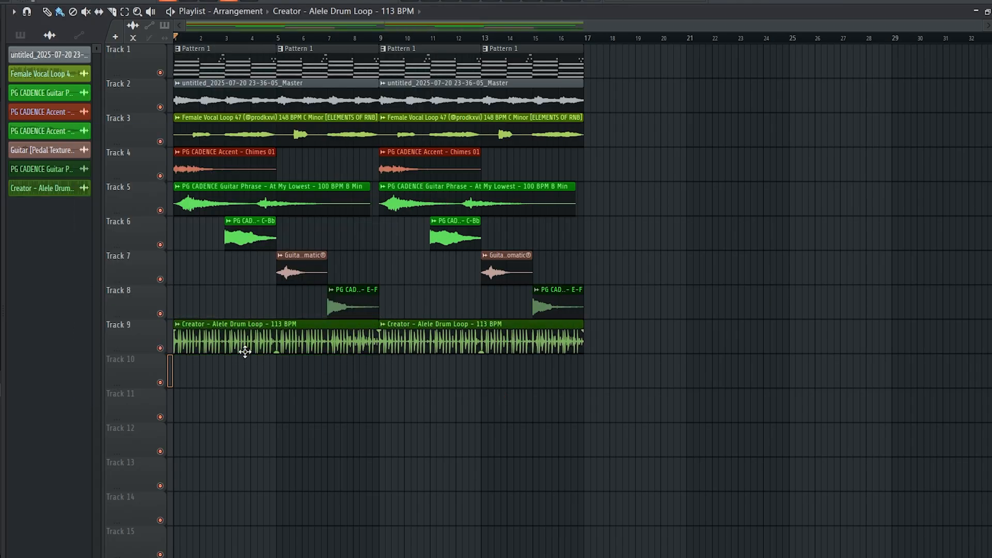
{"action": "key", "text": "ctrl+b"}
{"action": "key", "text": "space"}
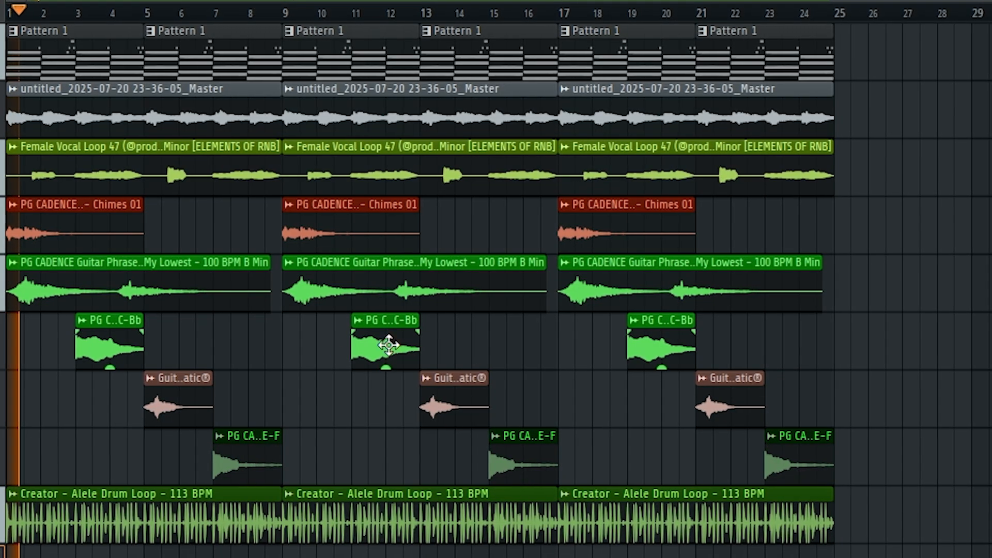